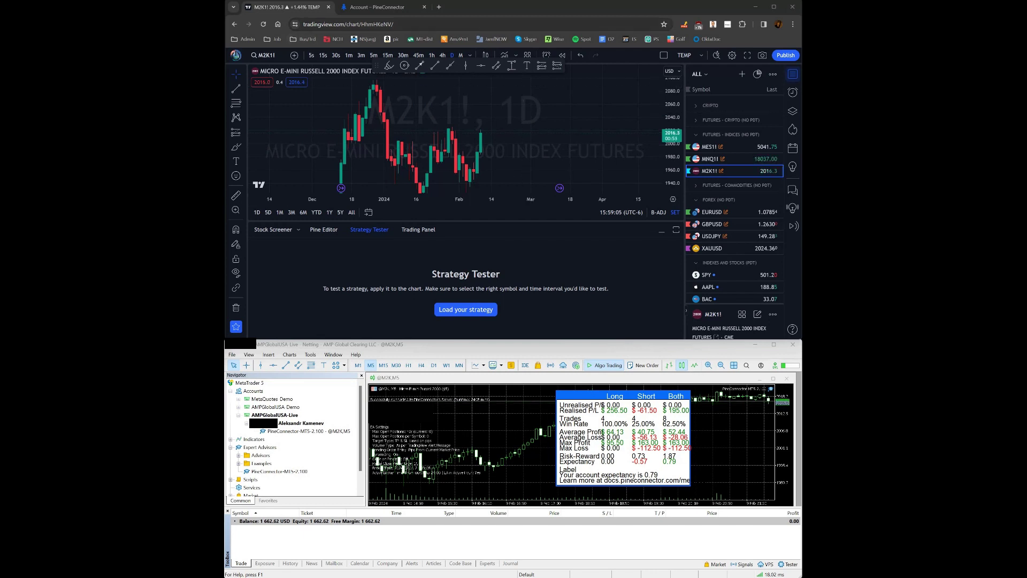
- Open tso.trade in a new browser tab
key("ctrl+t")
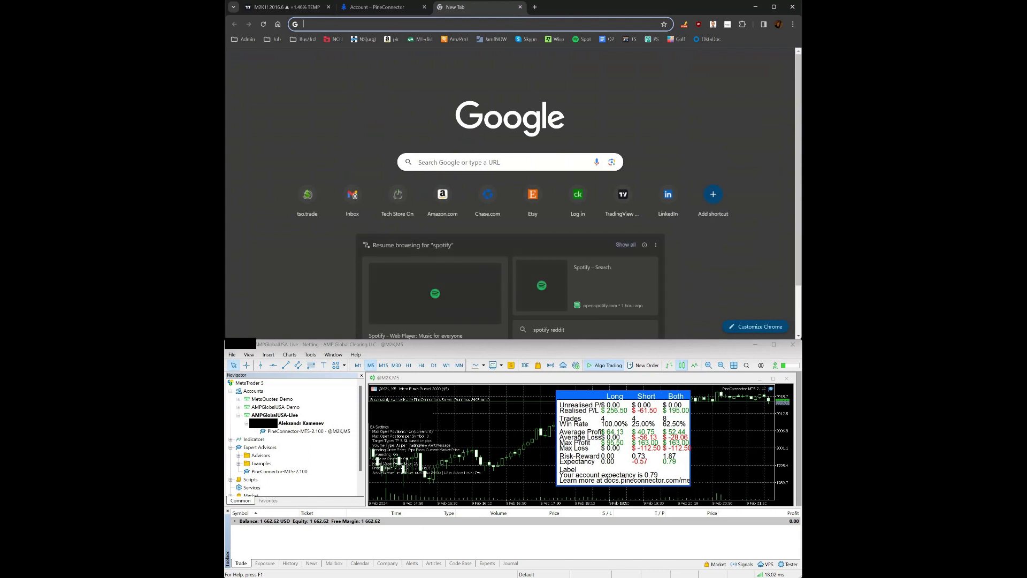
type("tso")
key("Return")
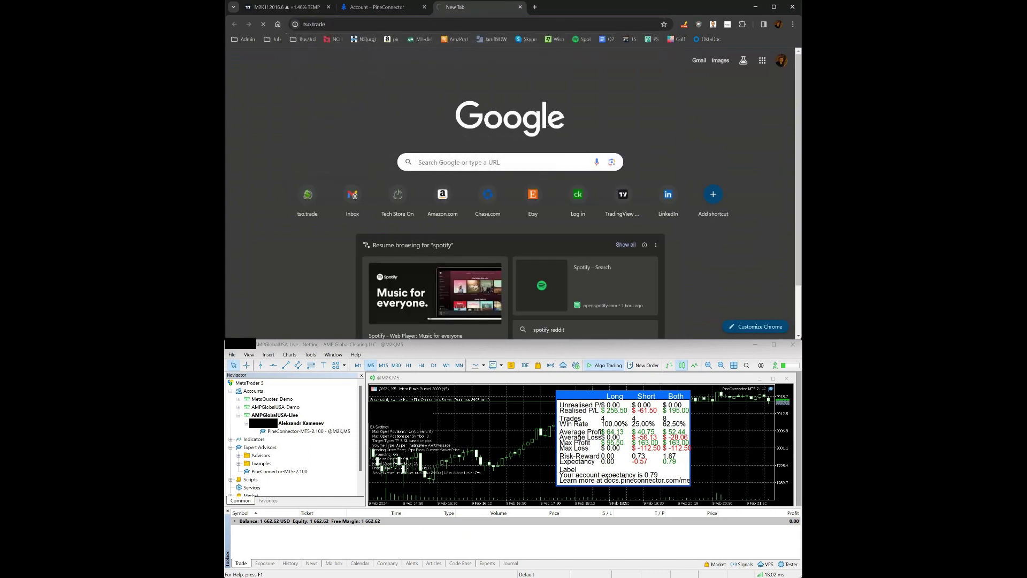
key("ctrl+shift+Page_Up")
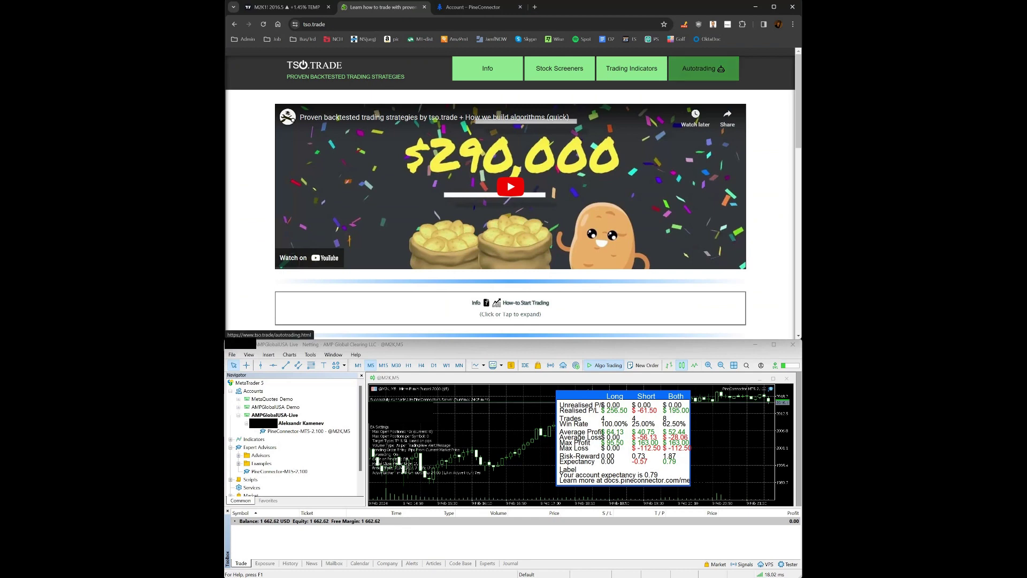
- Open the Autotrading guide and look through its PineConnector settings screenshots
left_click(705, 68)
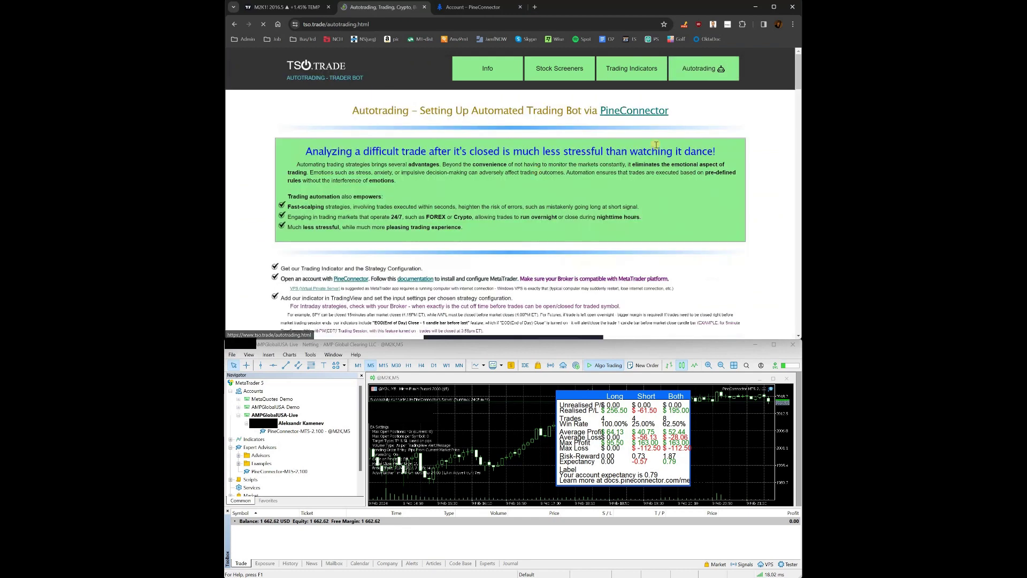
left_click(798, 149)
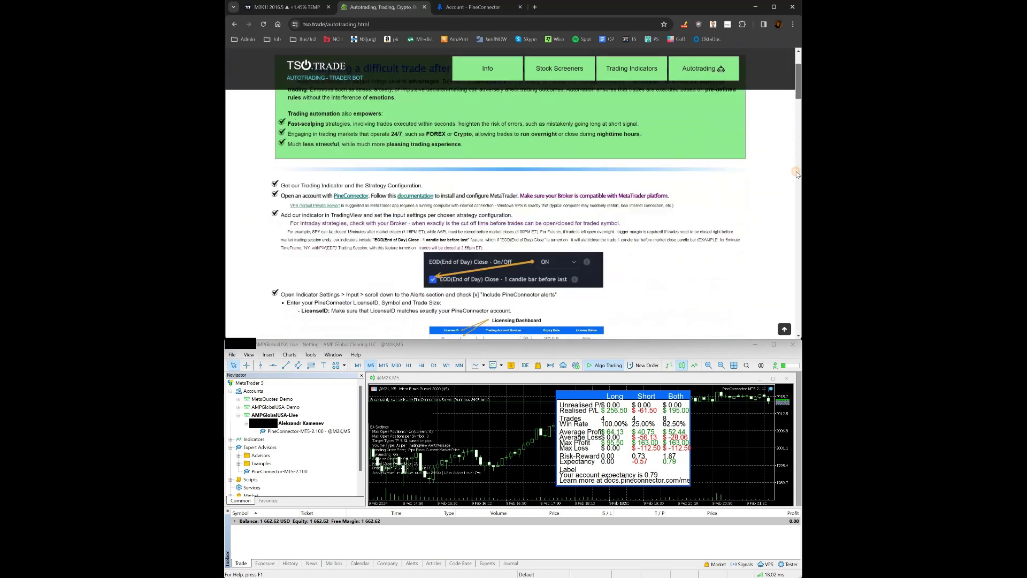
scroll(798, 149, "down", 10)
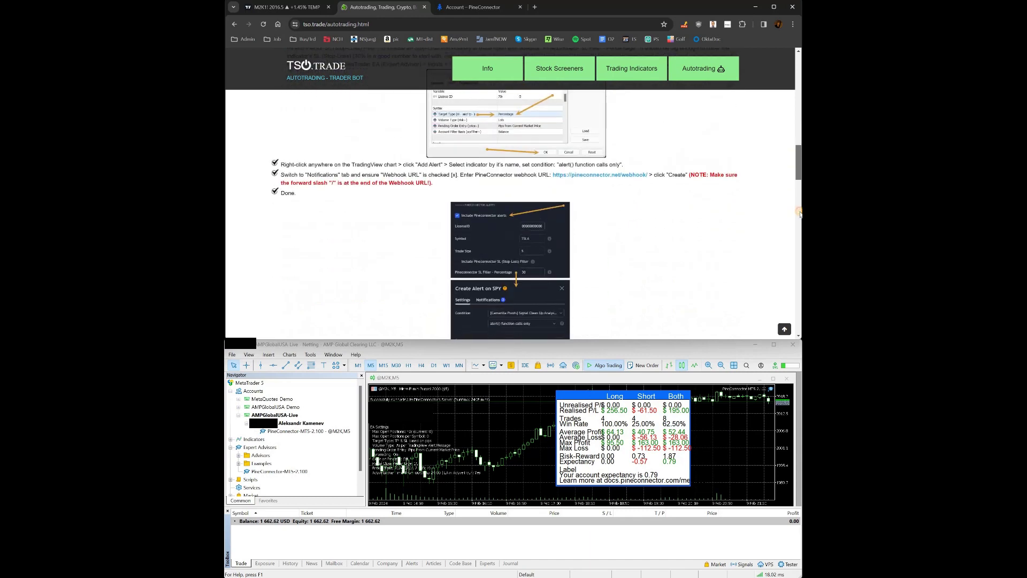
scroll(799, 109, "up", 15)
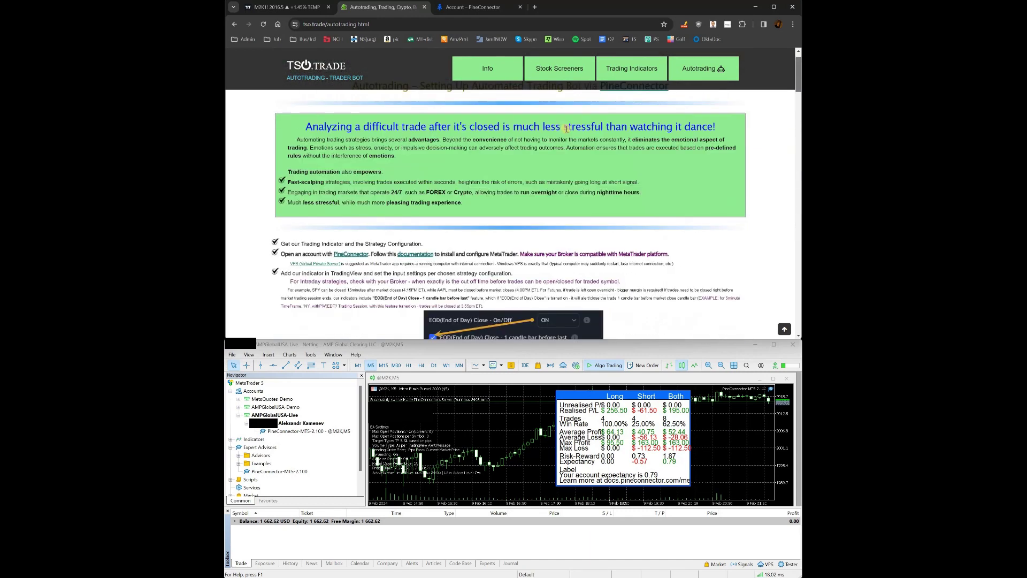
scroll(606, 153, "up", 1)
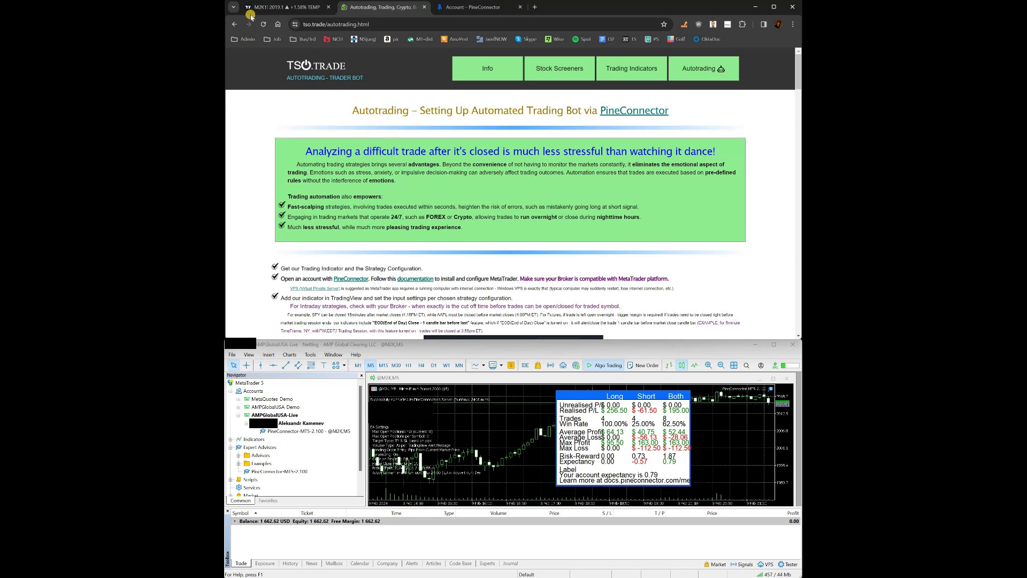
left_click(501, 217)
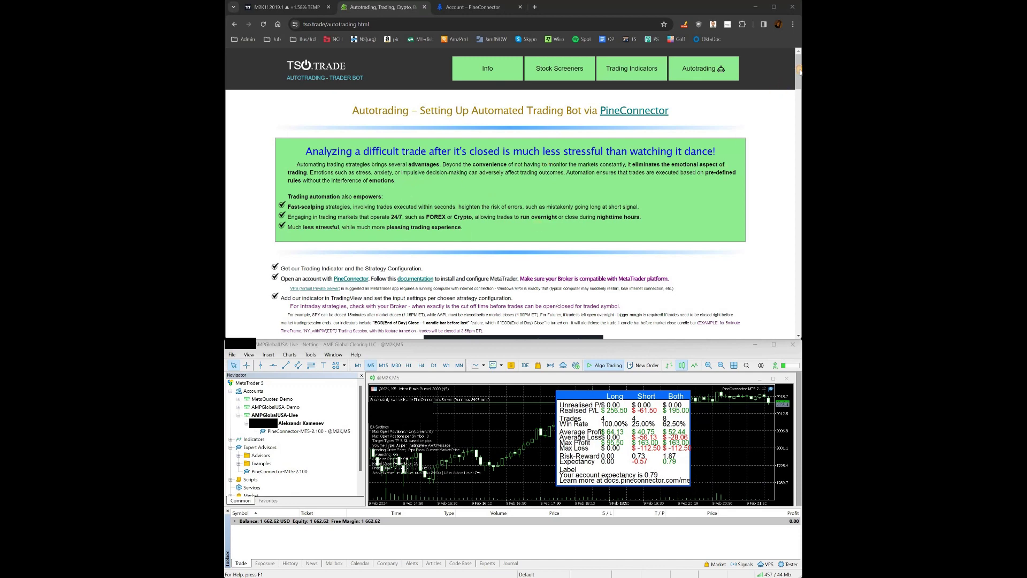
- Open Round Numbers from the Trading Indicators menu in a new tab and switch to it
left_click_drag(797, 71, 798, 83)
scroll(337, 111, "down", 2)
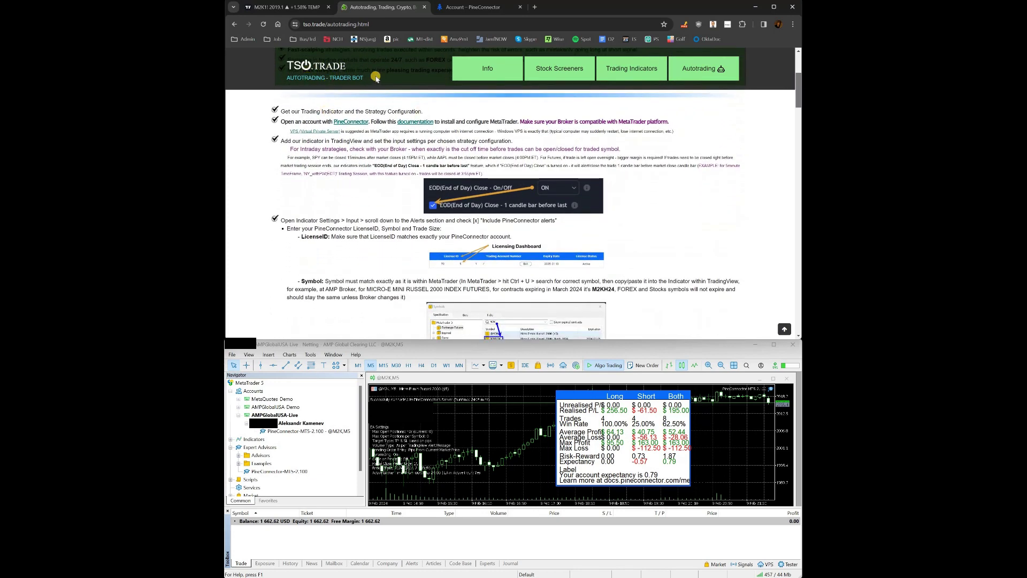
mouse_move(622, 69)
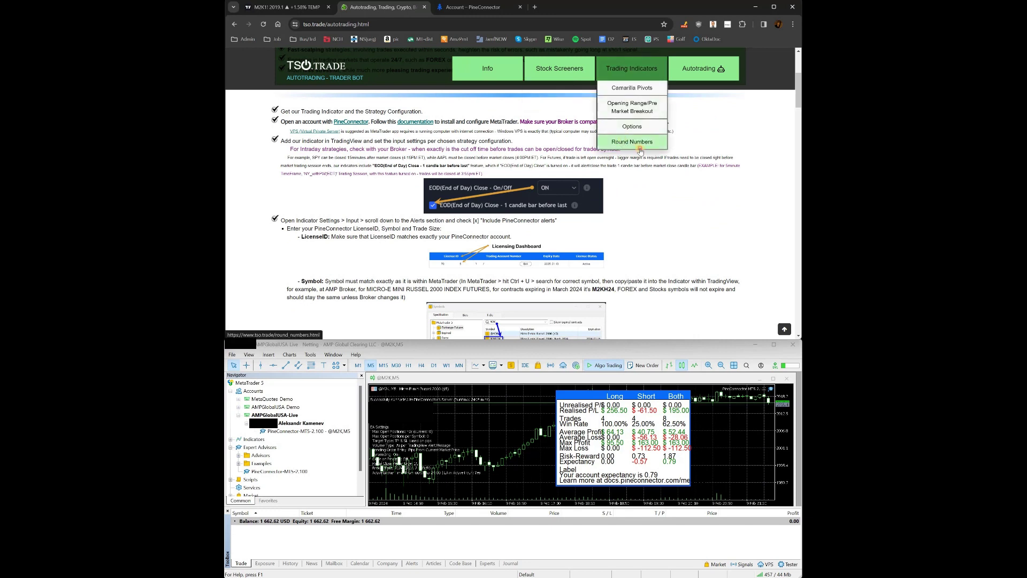
right_click(623, 142)
left_click(642, 147)
left_click(491, 7)
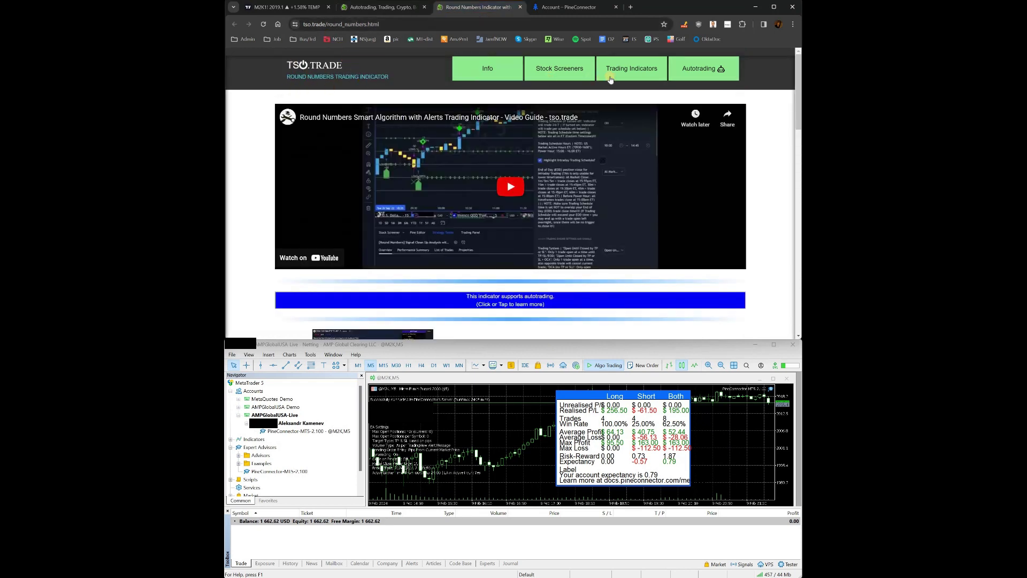
- Expand Trading Strategies, then Intraday Day Trading Configs, to show the free M2K 5m config
mouse_move(632, 68)
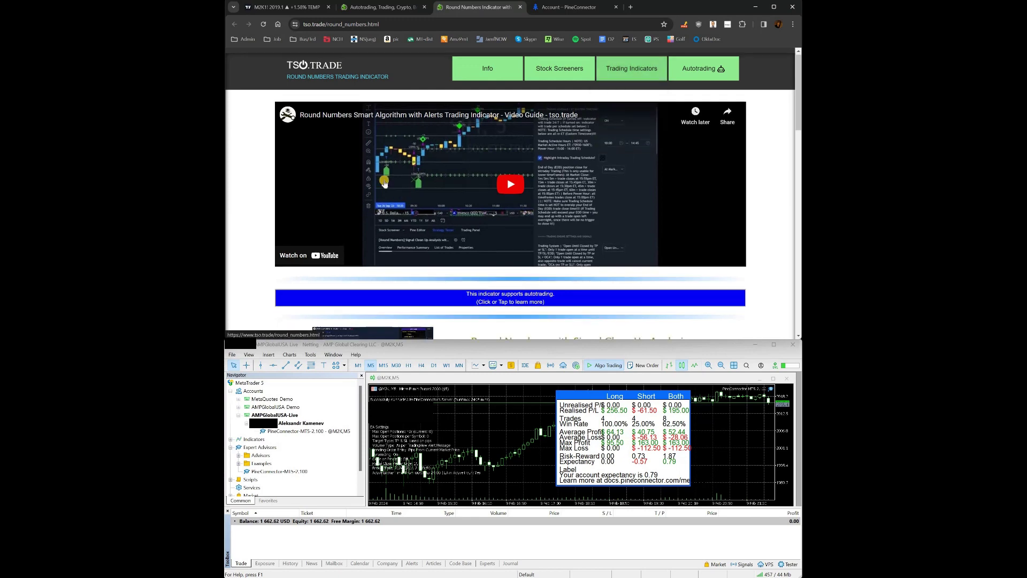
scroll(309, 222, "down", 4)
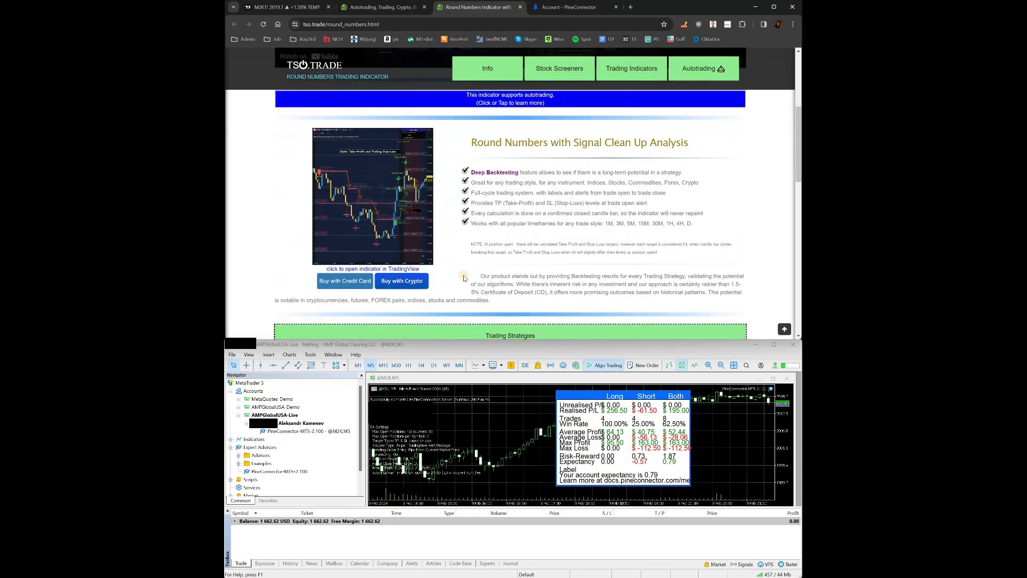
scroll(515, 302, "down", 1)
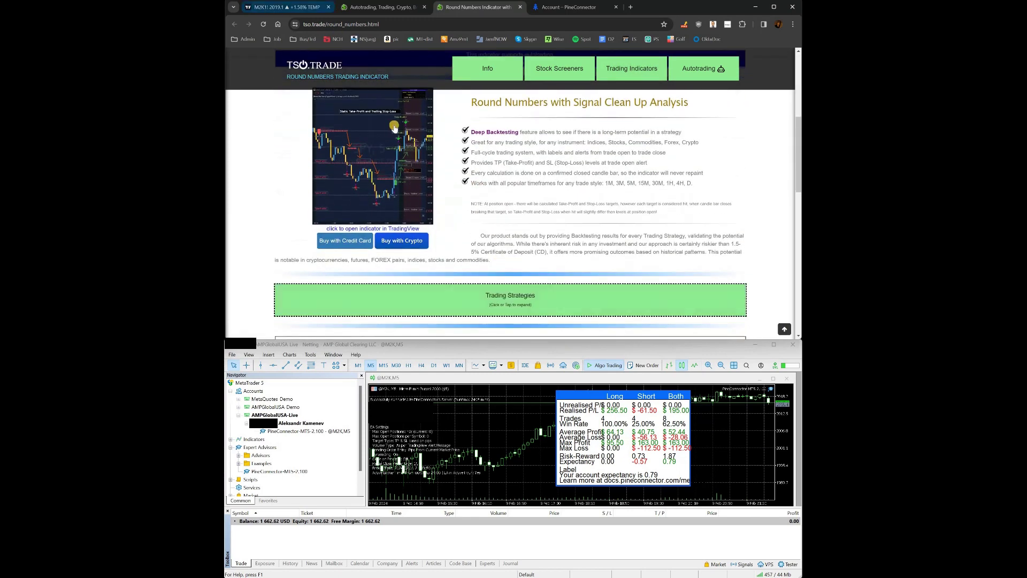
left_click(510, 299)
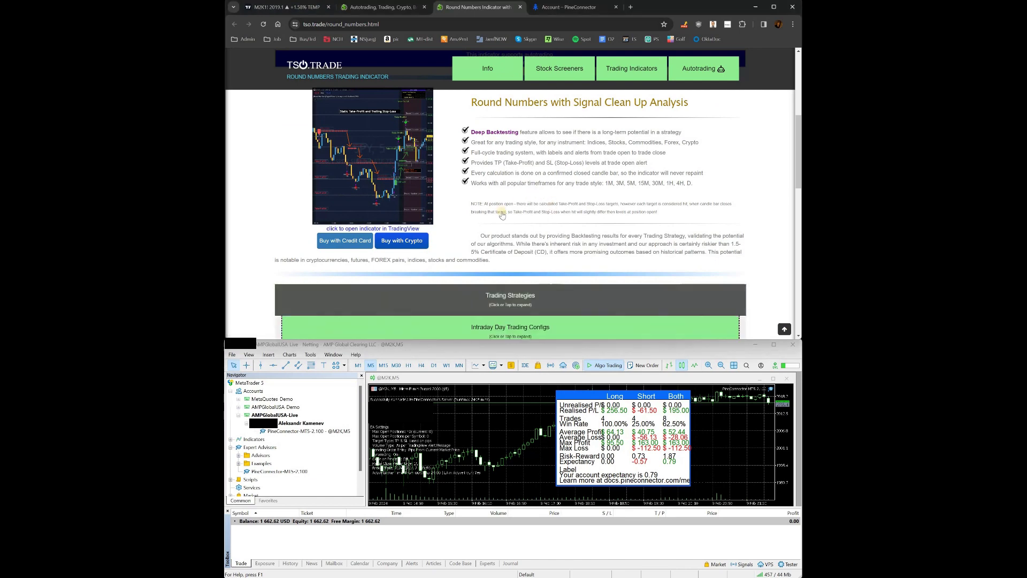
scroll(470, 204, "down", 2)
left_click(480, 204)
scroll(562, 177, "down", 2)
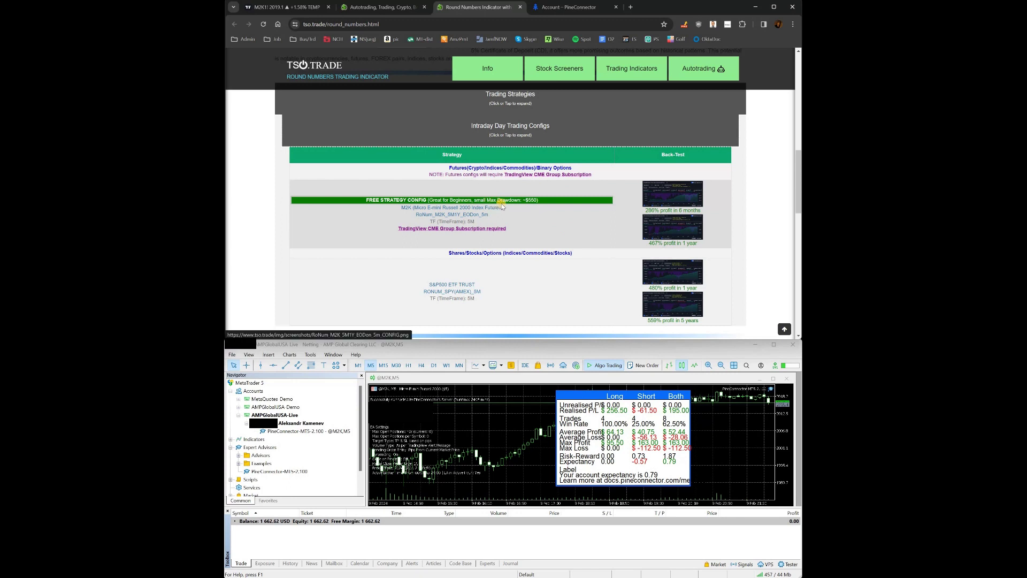
- Follow the TradingView CME Group Subscription link under the free M2K config
scroll(506, 198, "down", 1)
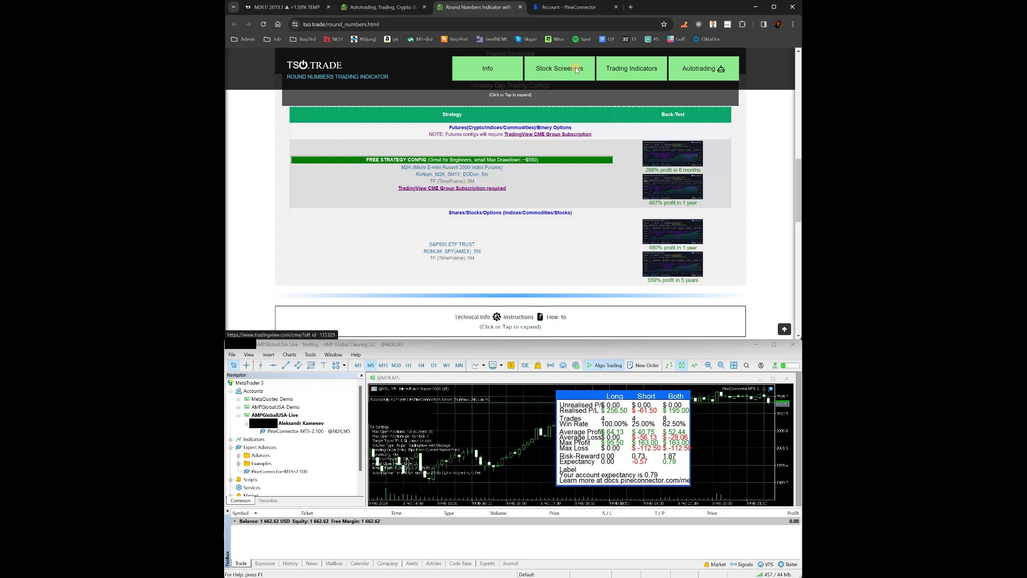
left_click(593, 157)
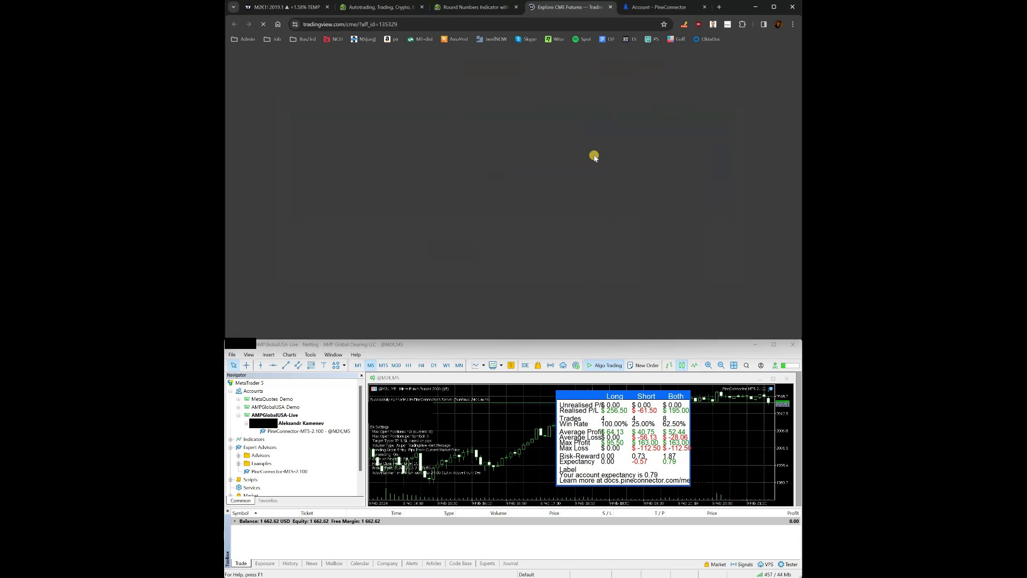
- Check the $7.00/month CME futures pricing, then close the TradingView tab
scroll(478, 150, "down", 5)
scroll(477, 149, "down", 3)
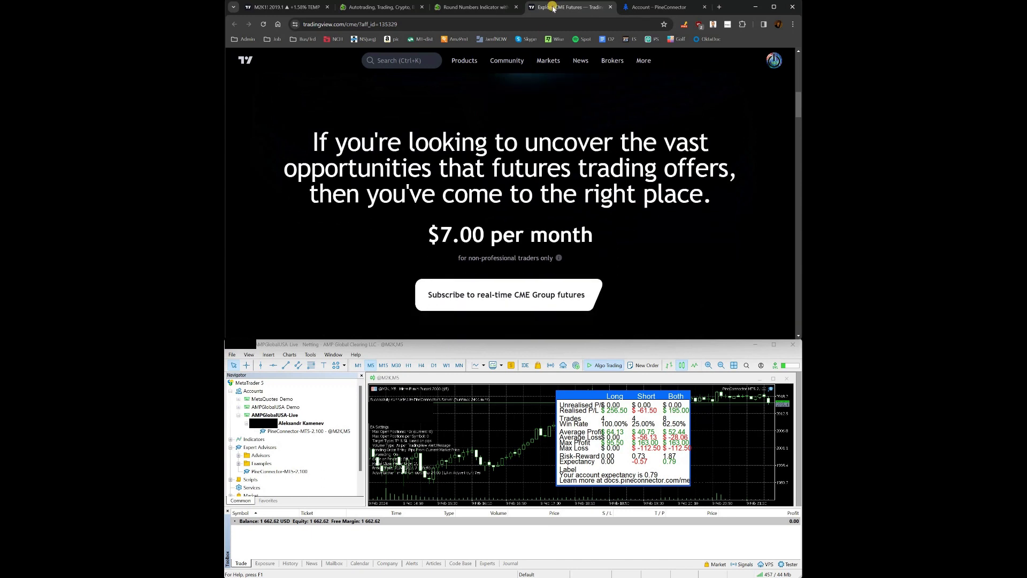
key("ctrl+w")
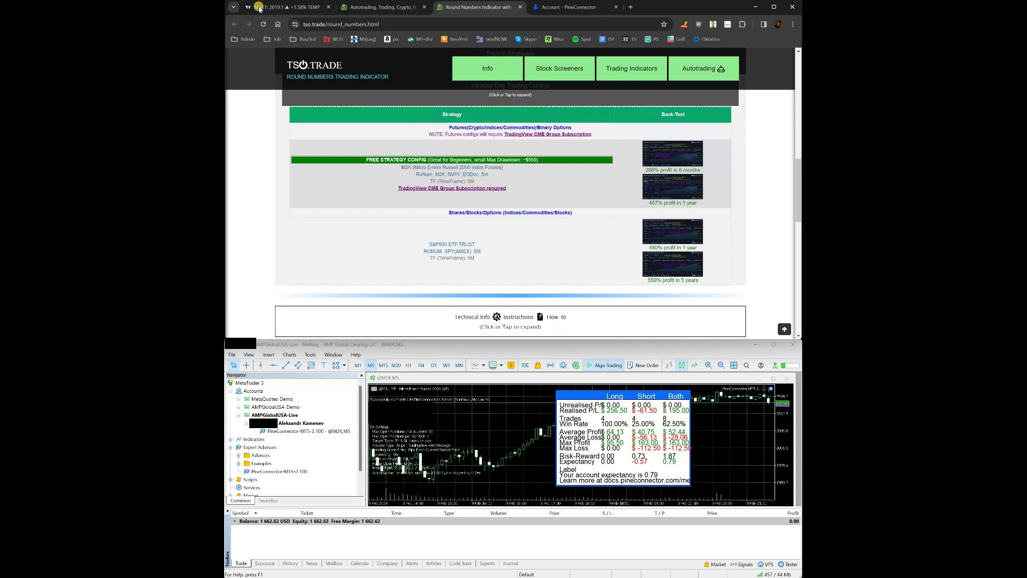
key("ctrl+1")
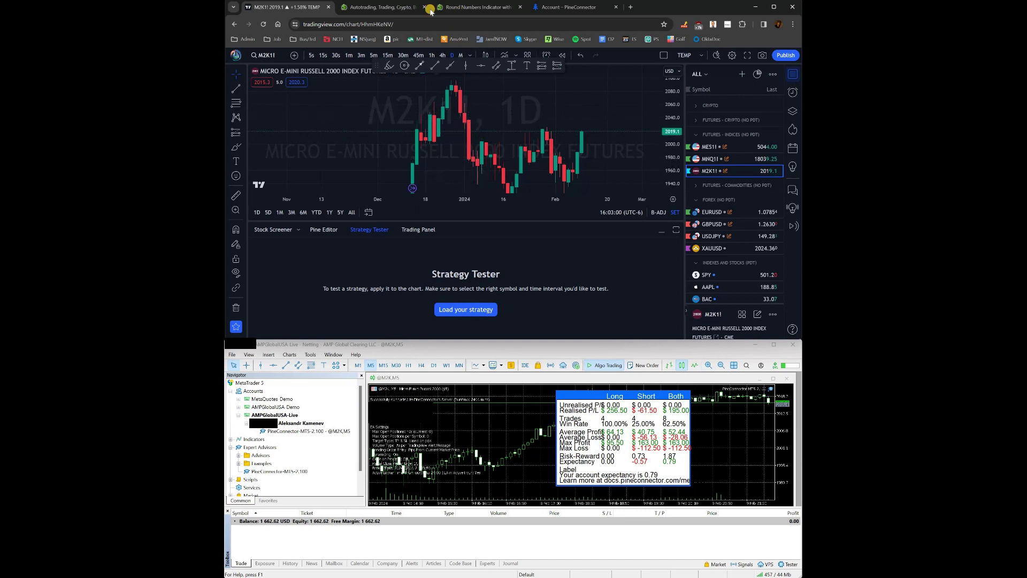
left_click(452, 8)
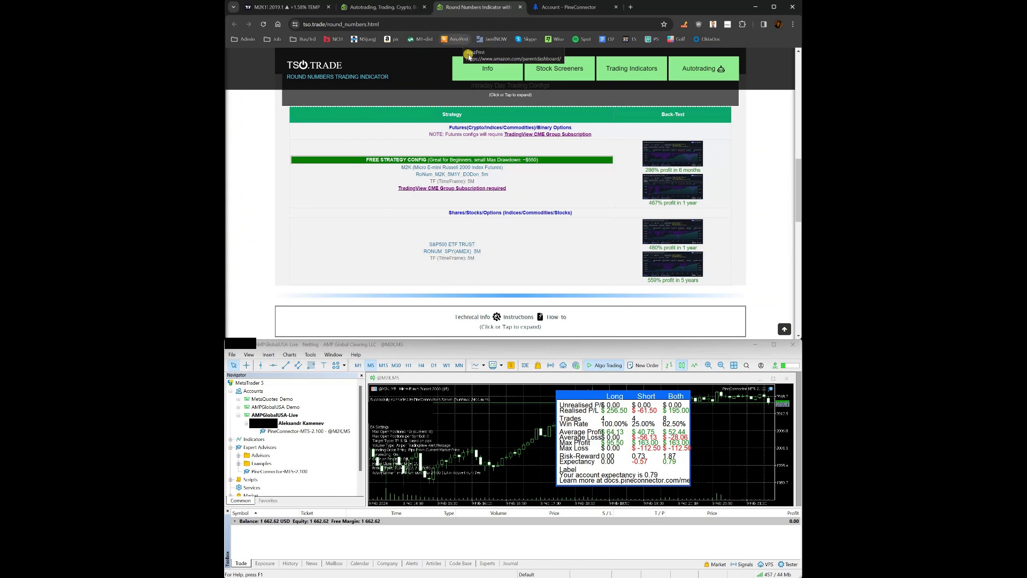
left_click(290, 9)
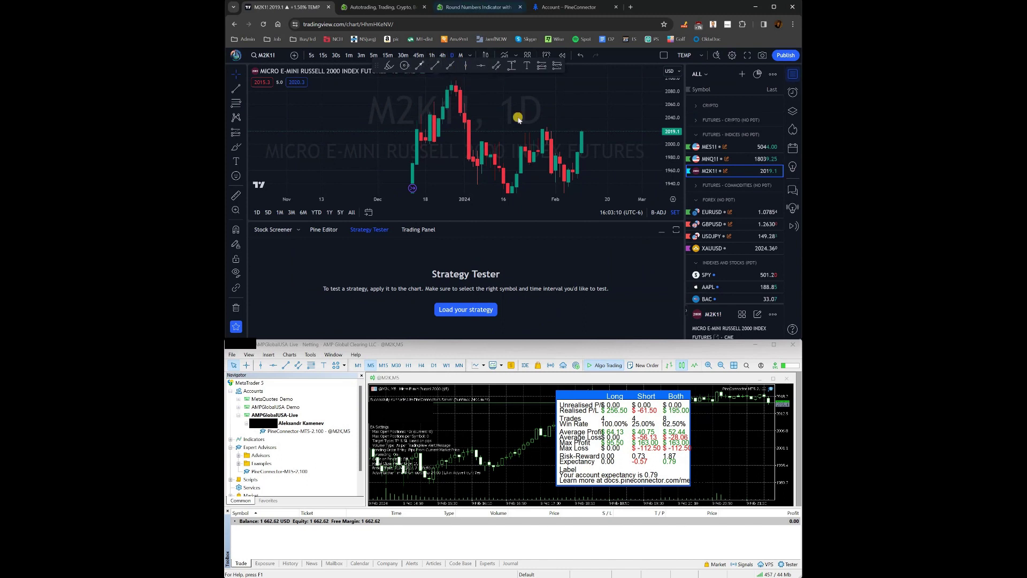
key("ctrl+3")
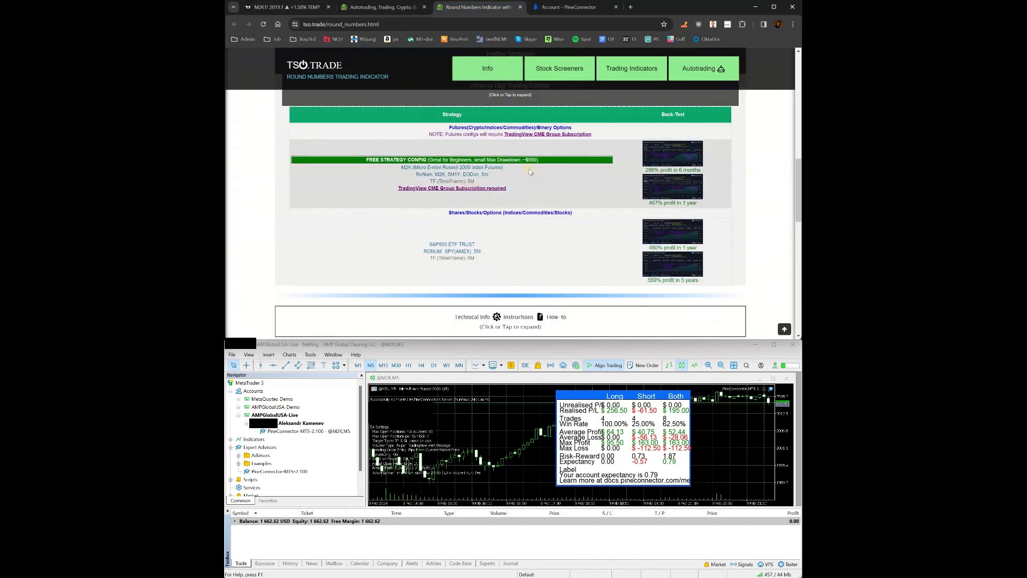
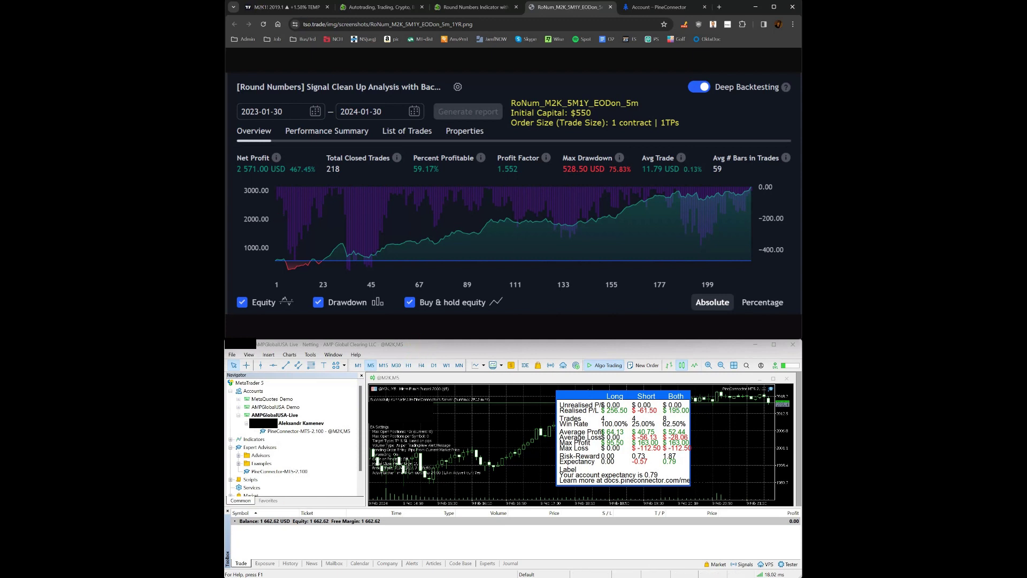
- Close the backtest screenshot and open the RoNum_M2K_5M1Y_EODon_5m config image in its own tab
left_click(461, 354)
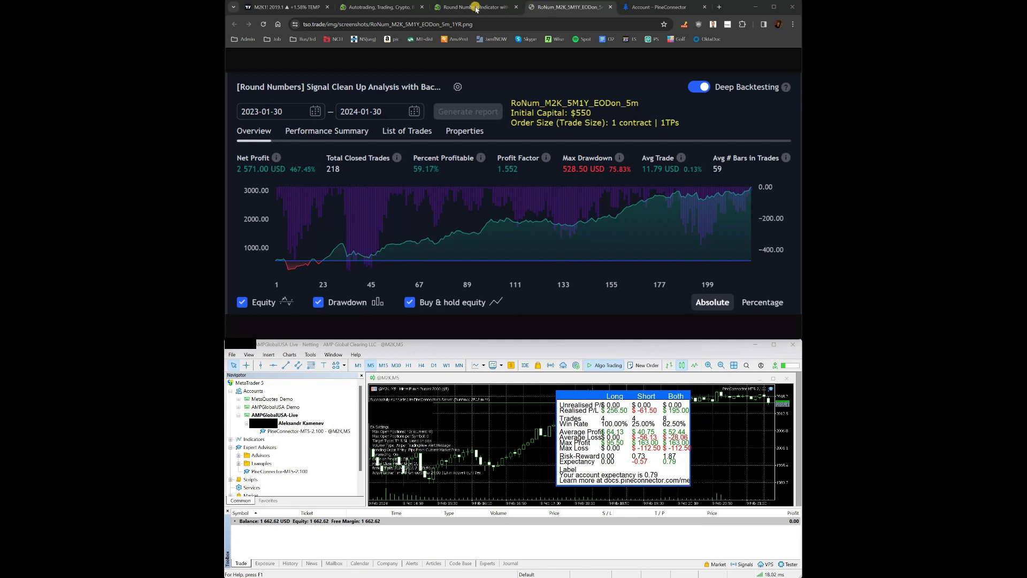
left_click(611, 7)
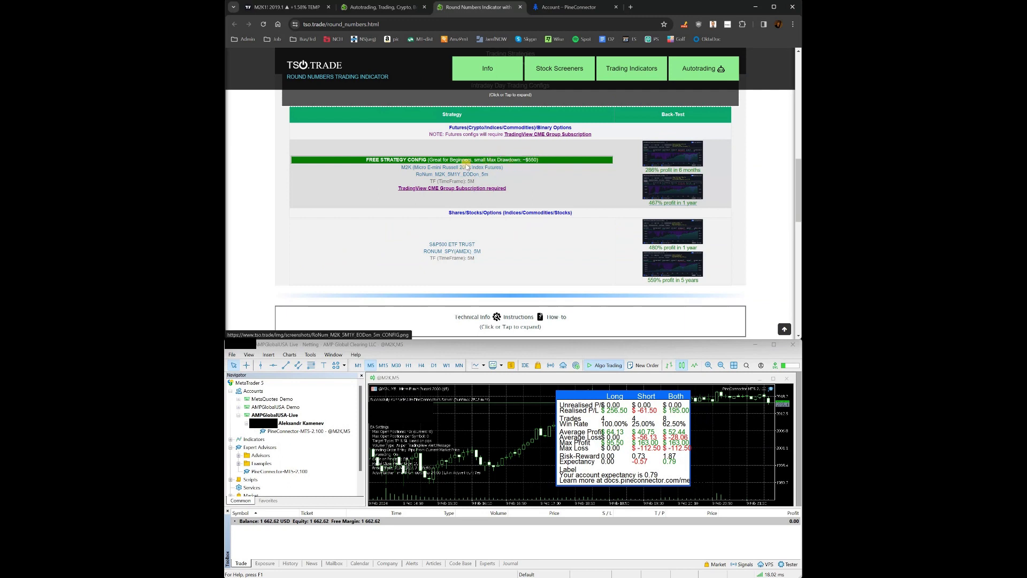
left_click(591, 96)
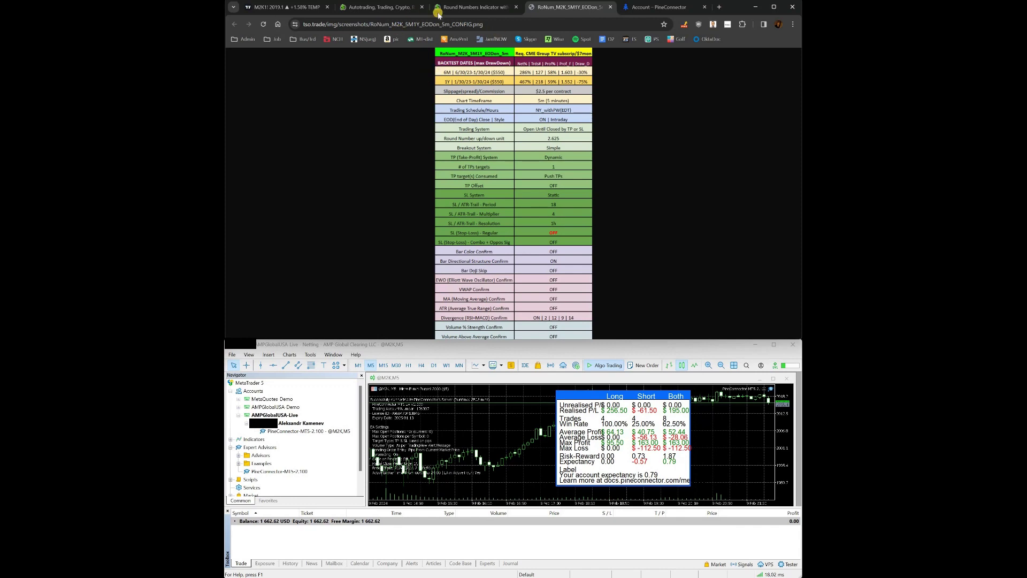
left_click(461, 8)
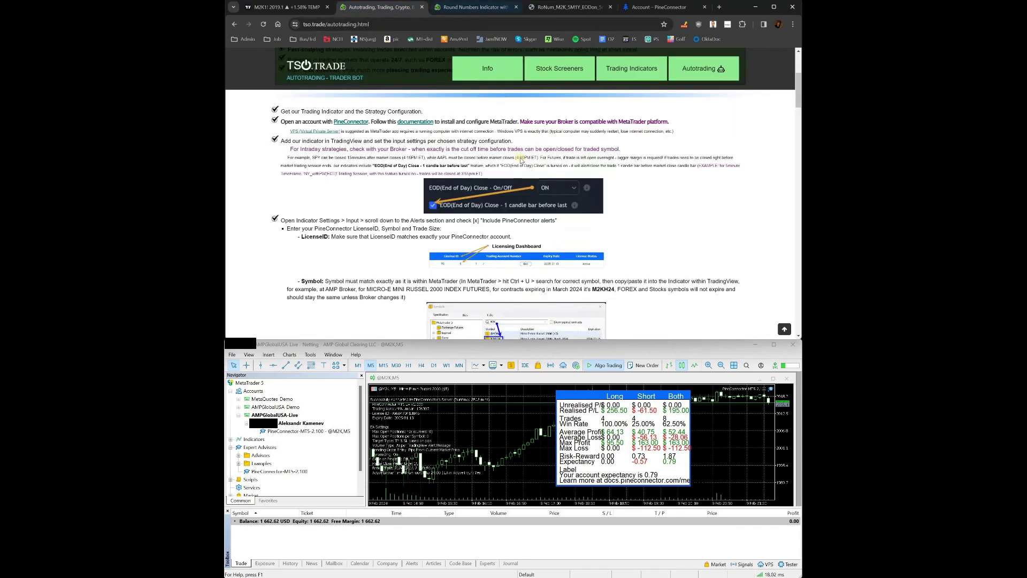
- Collapse the intraday trading configs table and select the CONFIG.png strategy image tab
scroll(514, 160, "down", 6)
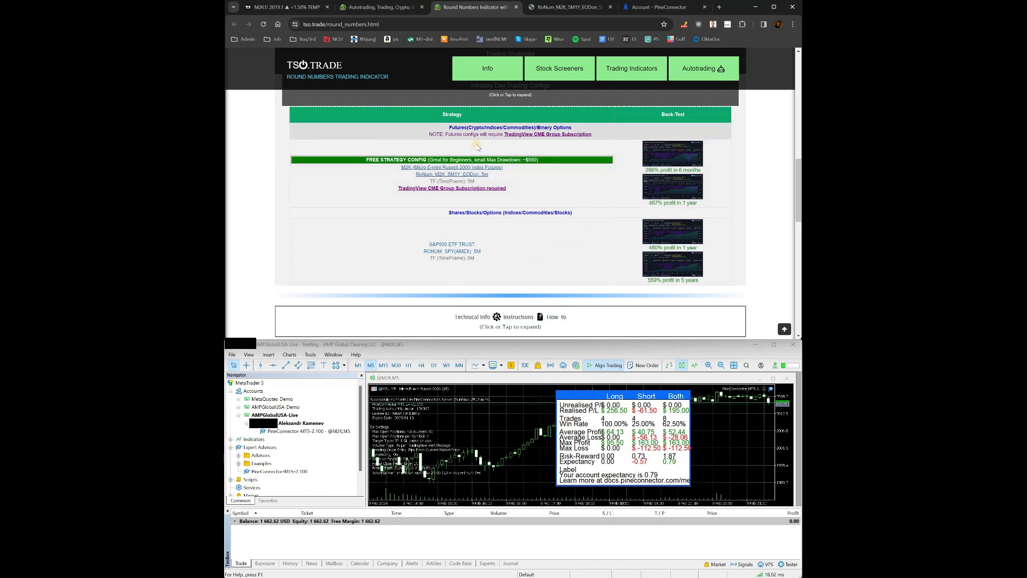
left_click(524, 182)
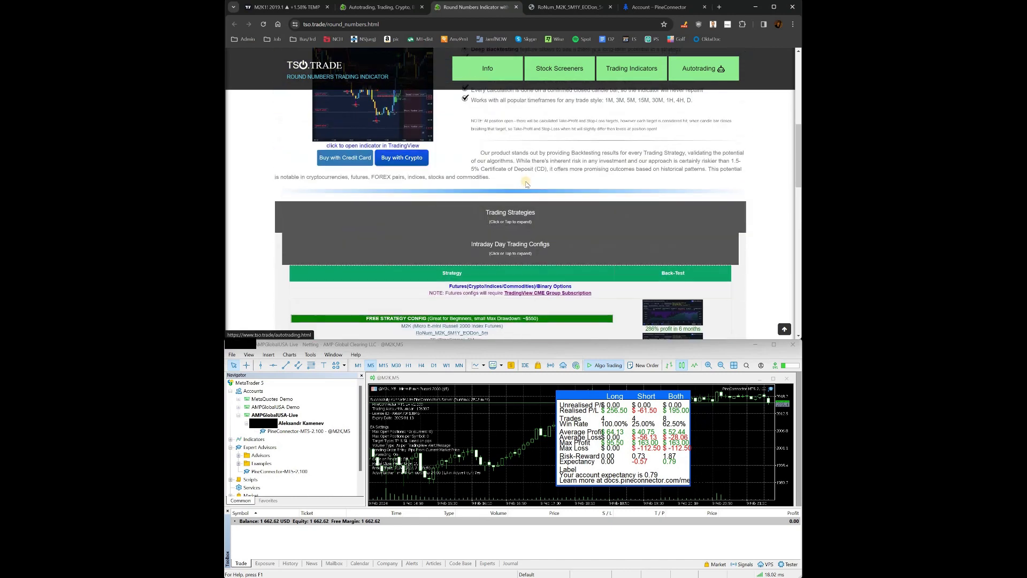
left_click(366, 7)
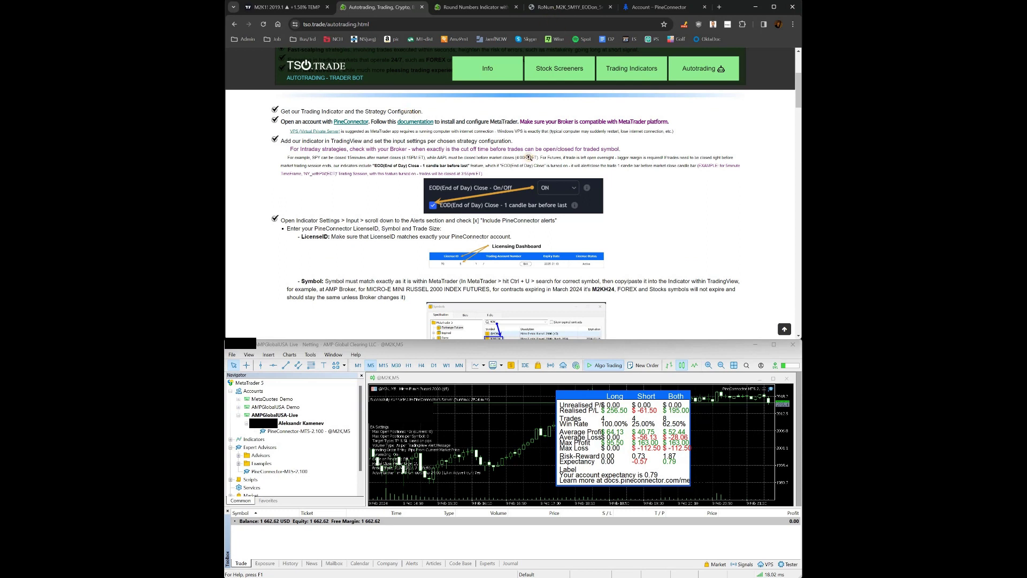
left_click(551, 11)
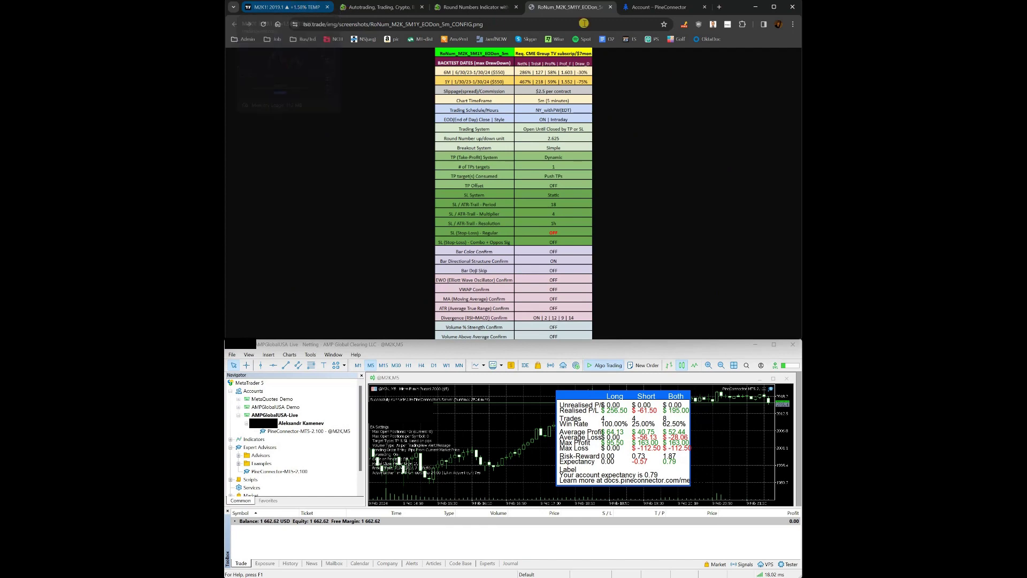
left_click(478, 7)
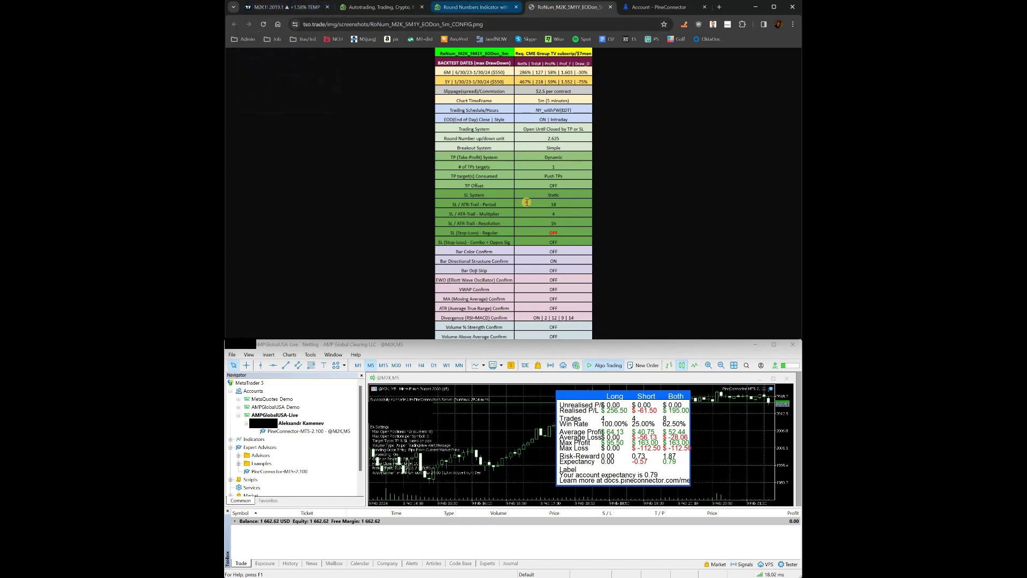
- Detach the CONFIG.png tab into its own window, moved higher and resized smaller
left_click(538, 264)
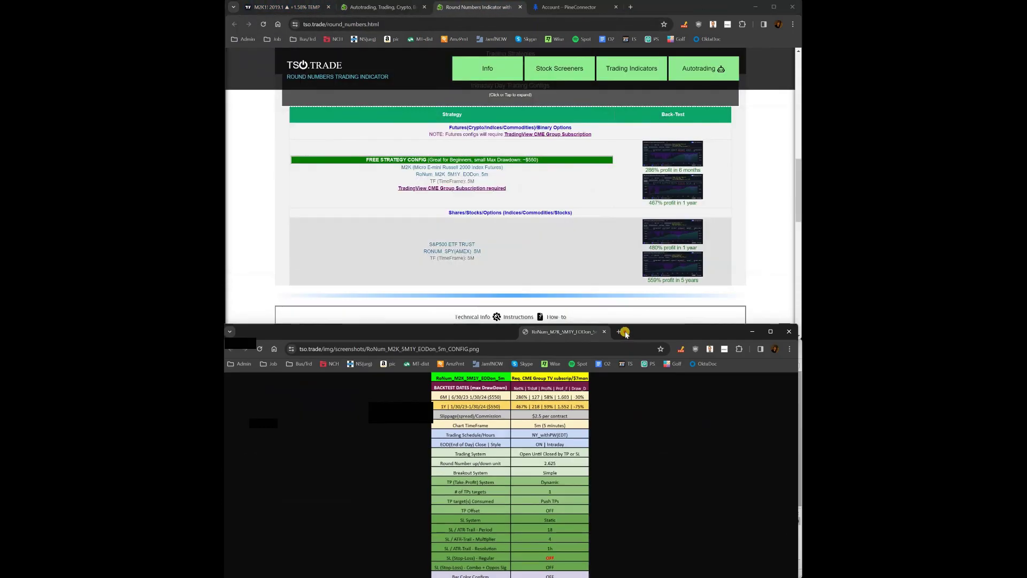
left_click_drag(631, 331, 622, 243)
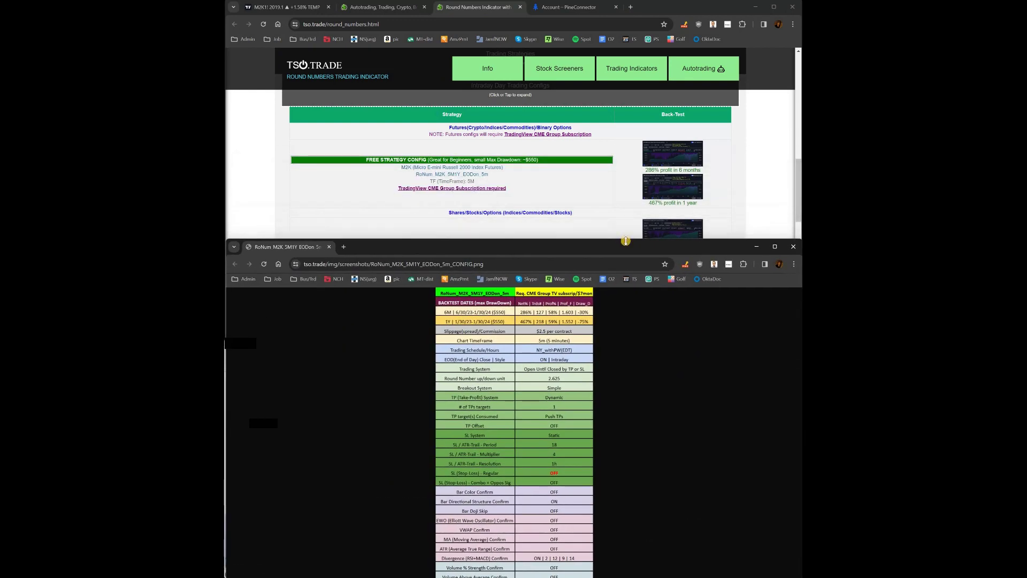
left_click_drag(633, 342, 633, 342)
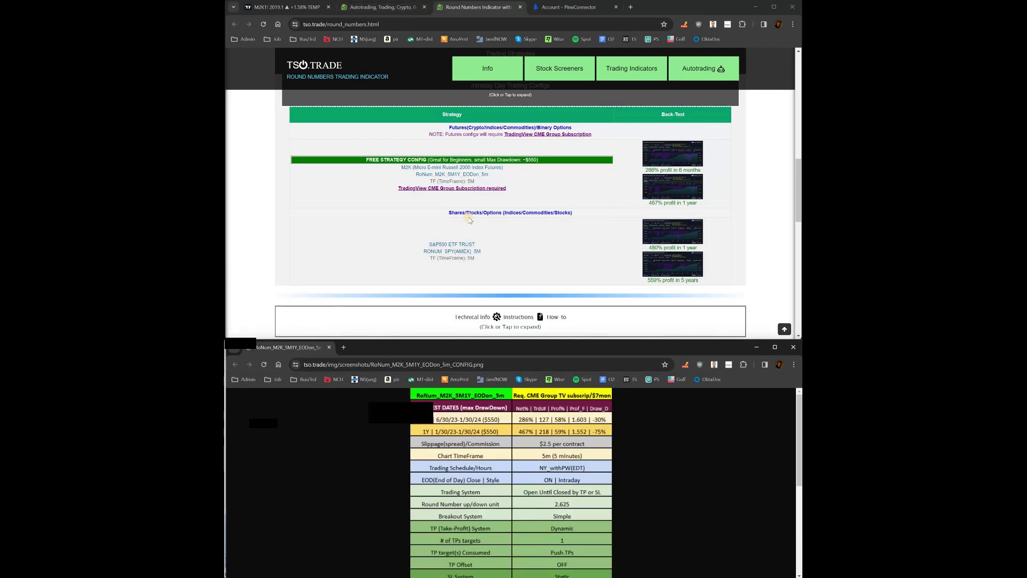
- Bring MetaTrader 5 forward, then show the M2K chart in TradingView
key("alt+Tab")
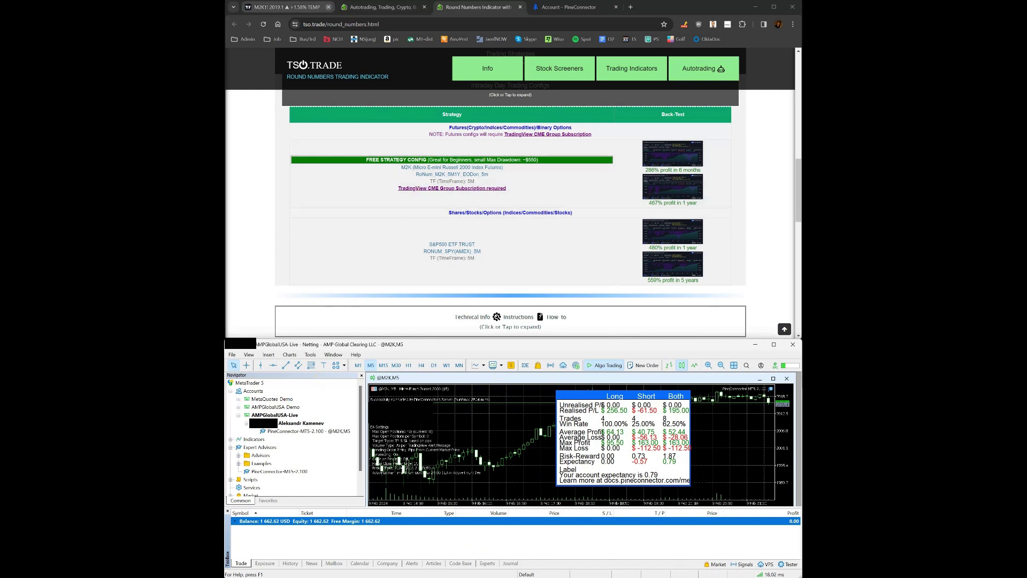
key("alt+Tab")
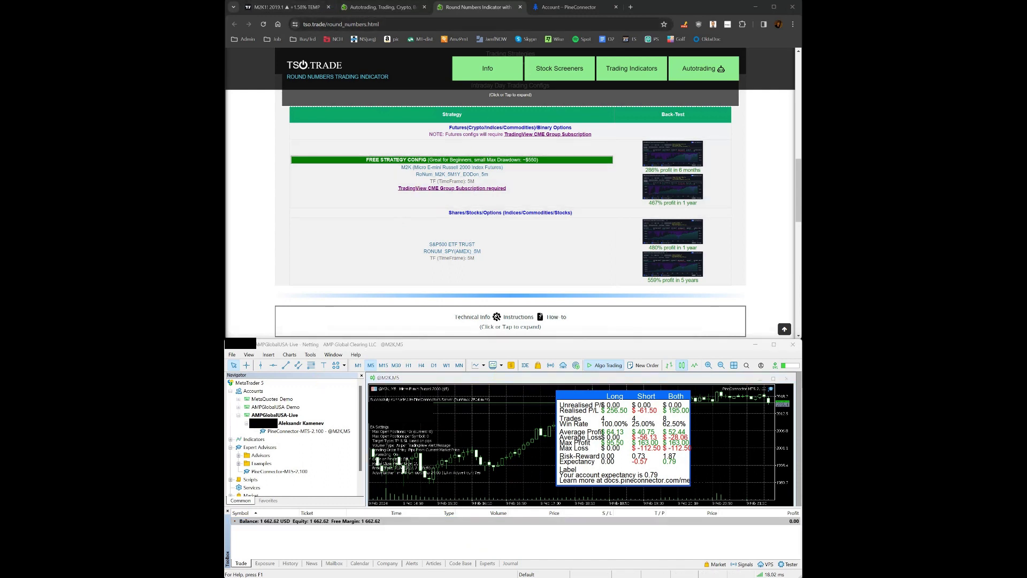
left_click(272, 9)
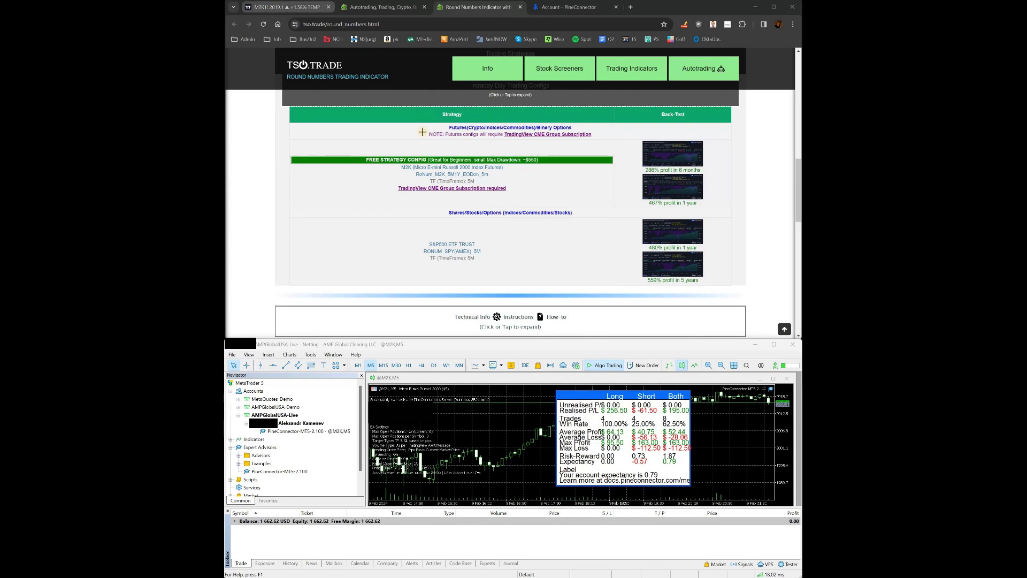
- Switch to the 'Autotrading, Trading, Crypto' tab with the tso.trade setup steps
left_click(375, 7)
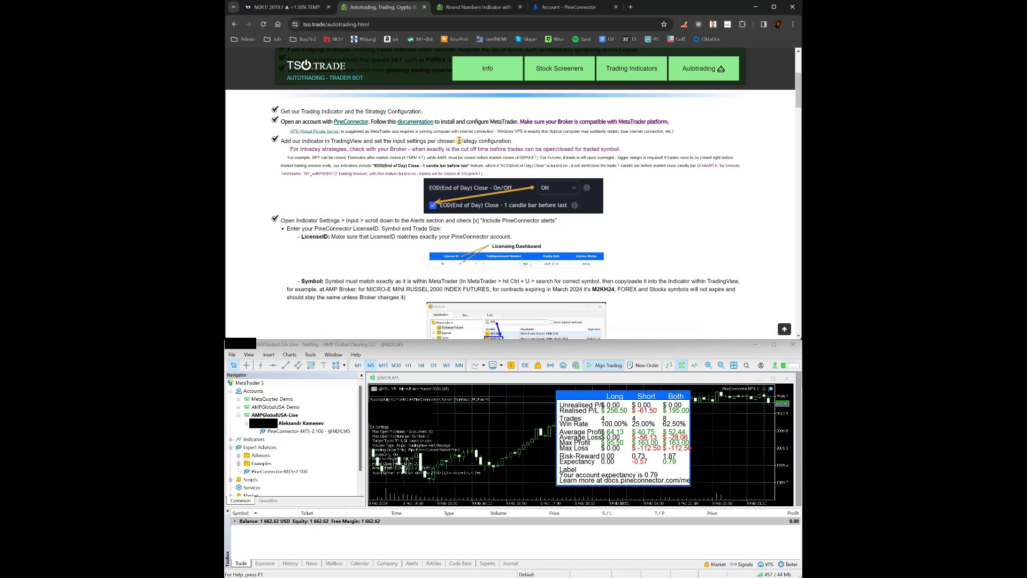
- Visit the PineConnector site and account page, then open the PineConnector documentation link
left_click(358, 123)
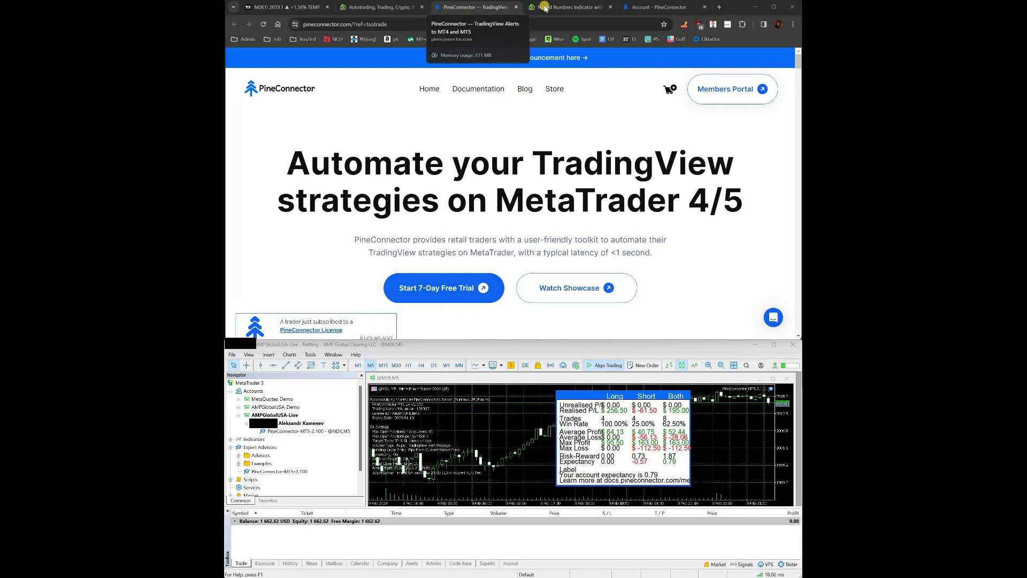
left_click(516, 7)
left_click(556, 8)
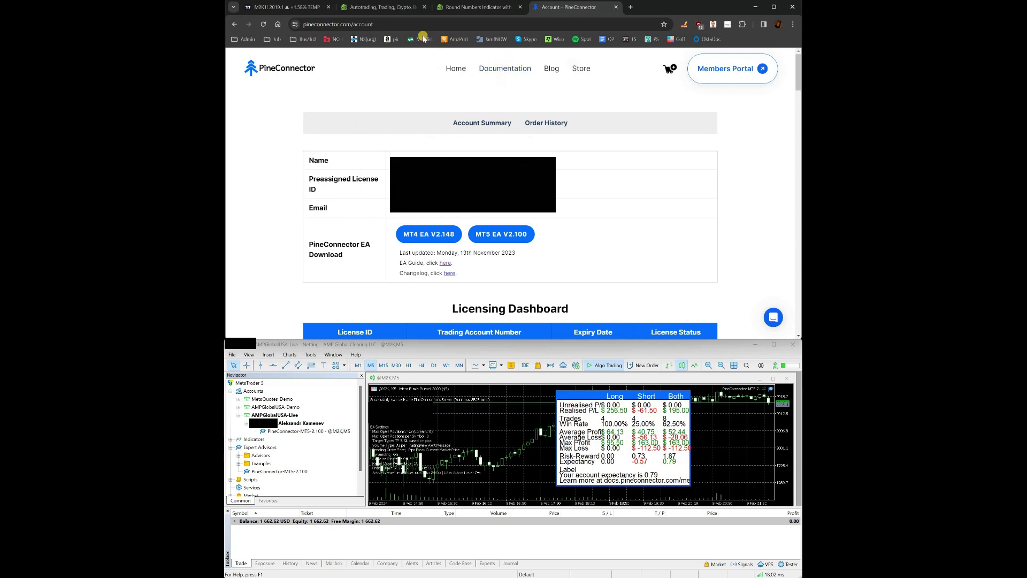
left_click(368, 13)
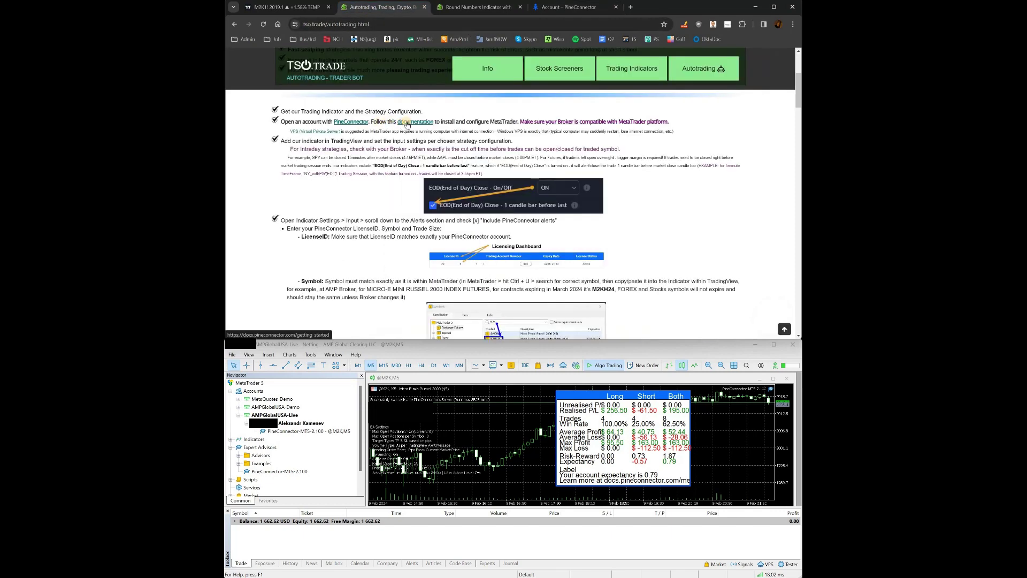
left_click(407, 123)
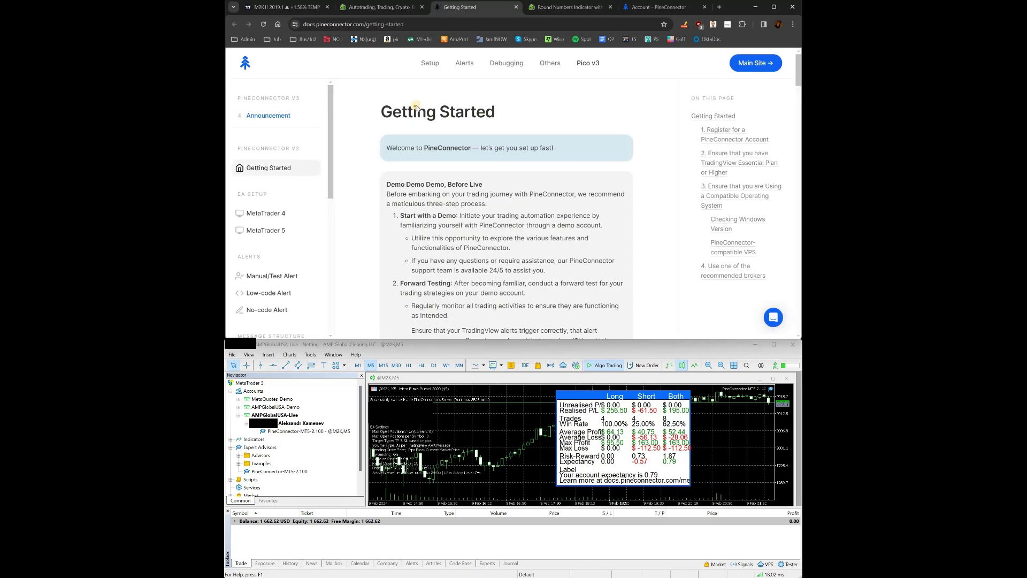
key("ctrl+t")
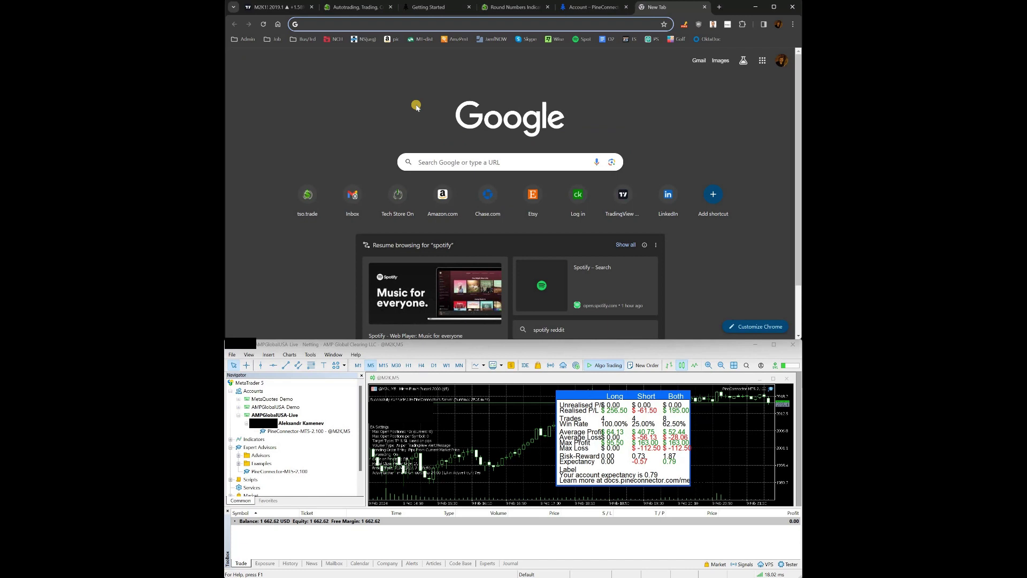
type("mt5 download")
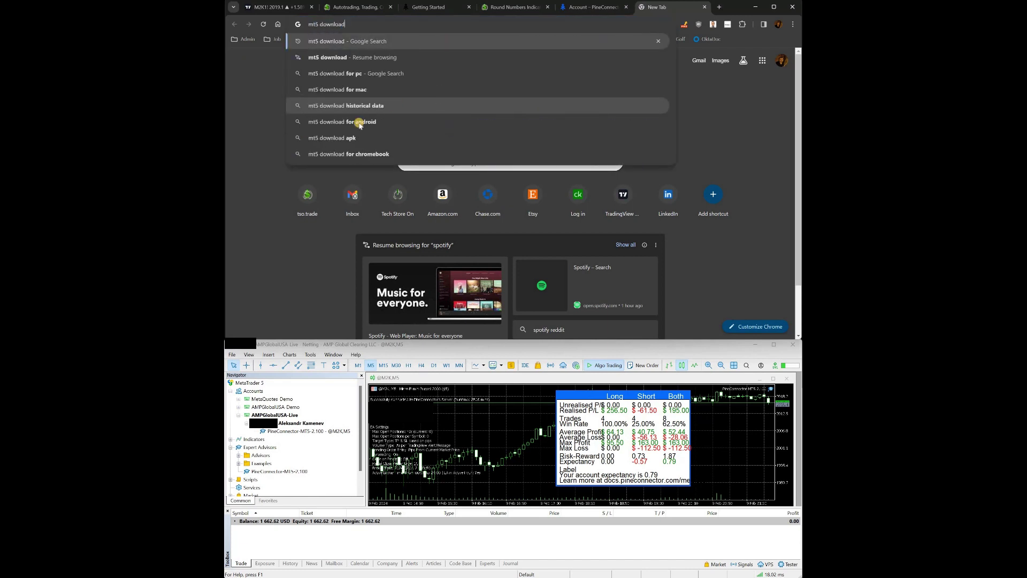
key("Return")
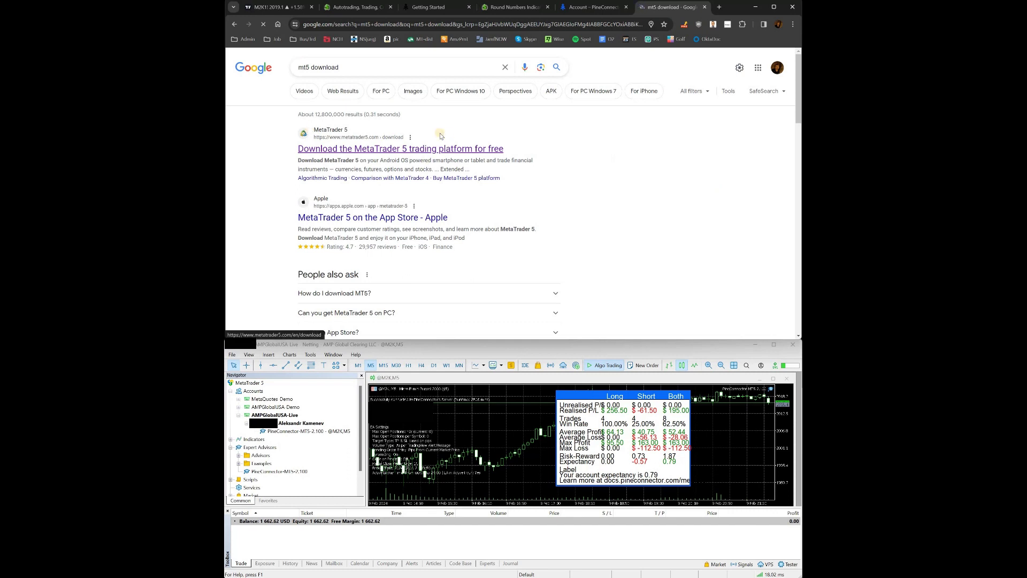
left_click(492, 149)
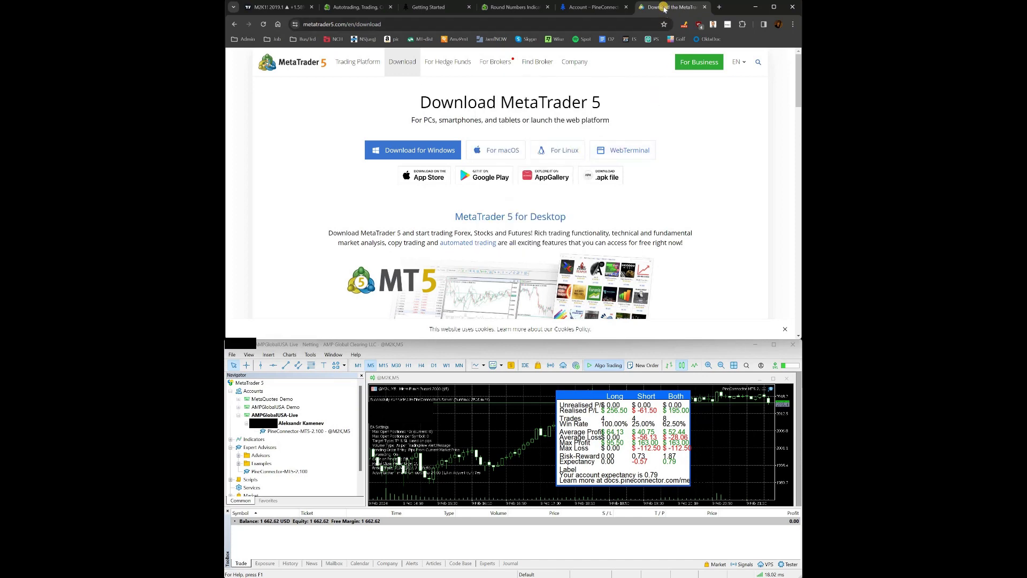
key("ctrl+w")
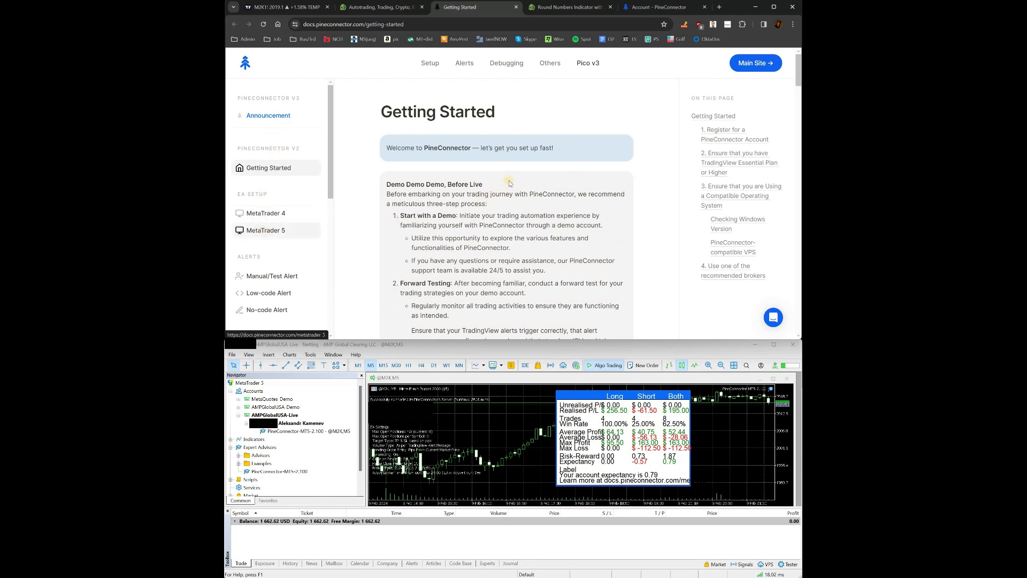
- Start downloading the MT5 expert advisor from the PineConnector account page, cancelling the save
scroll(433, 193, "down", 5)
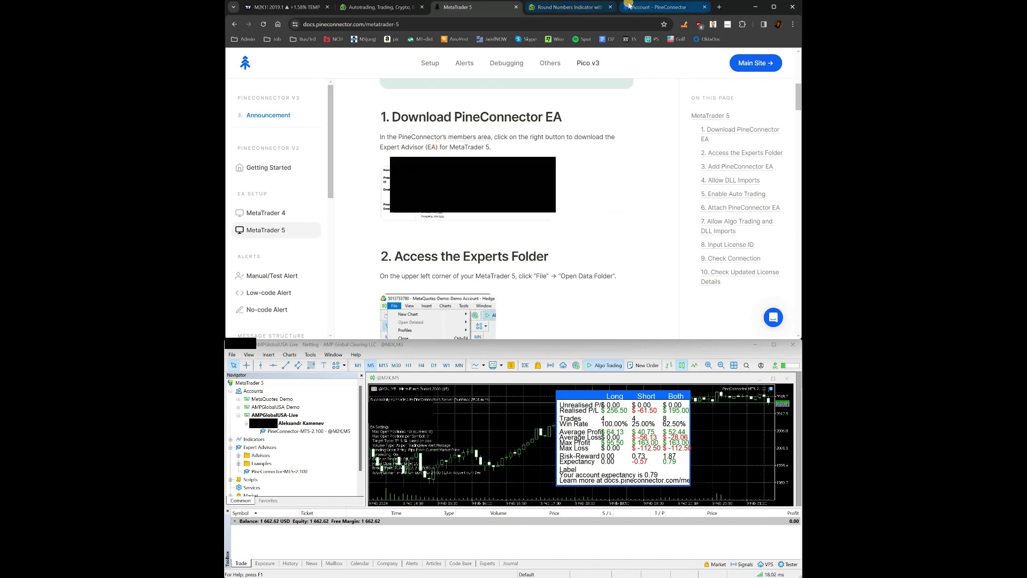
left_click(630, 5)
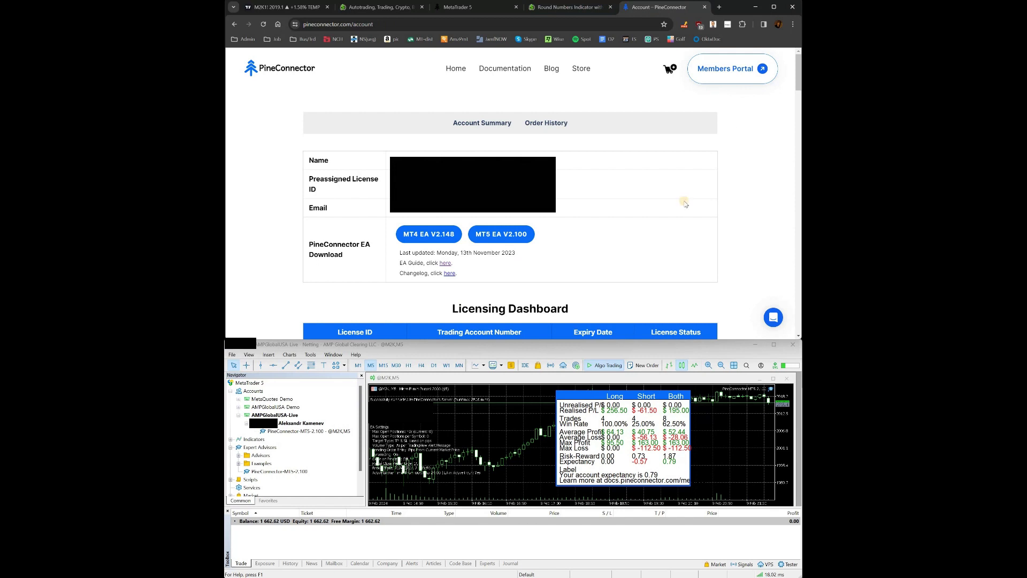
left_click(436, 234)
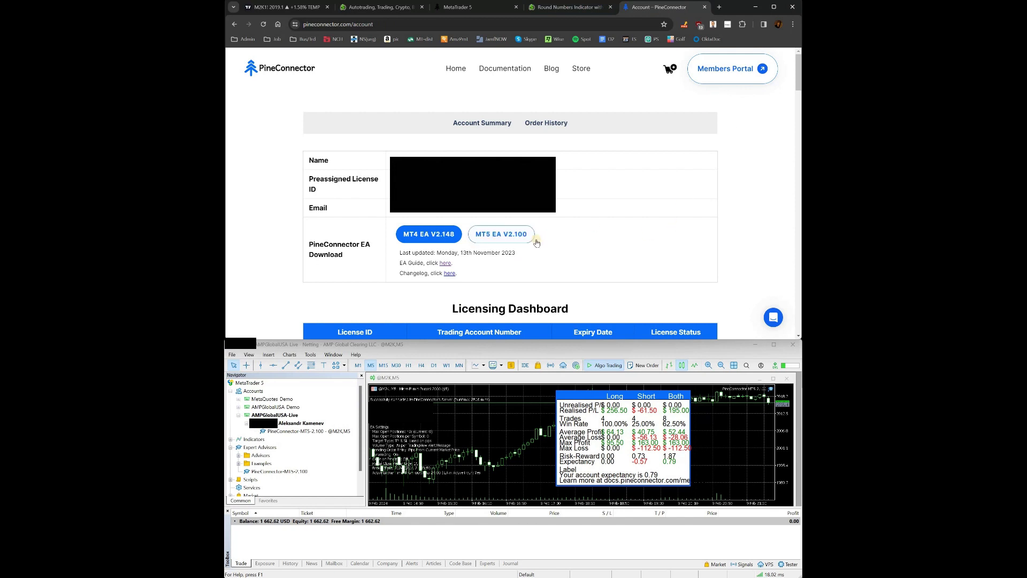
left_click(497, 235)
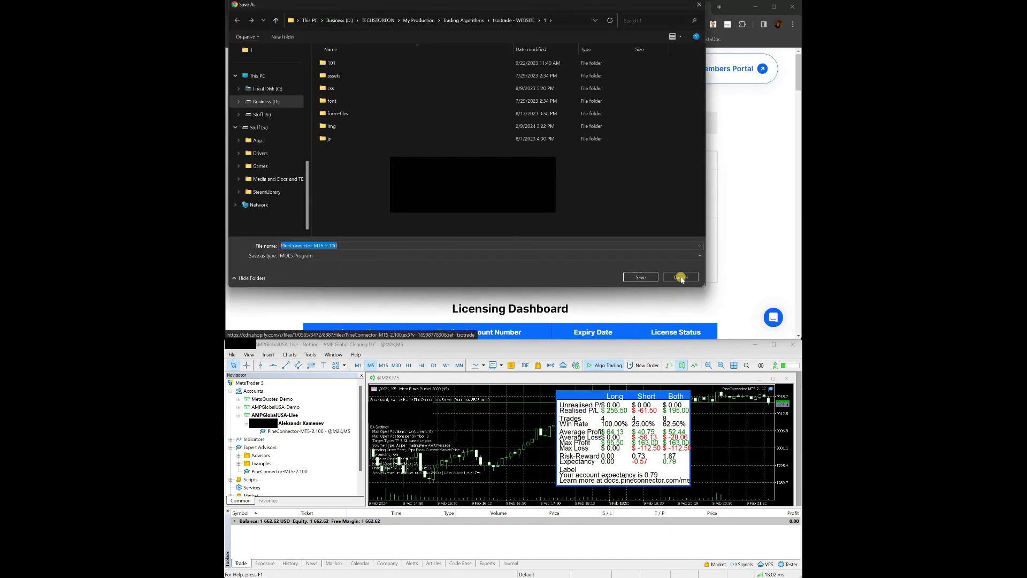
left_click(681, 277)
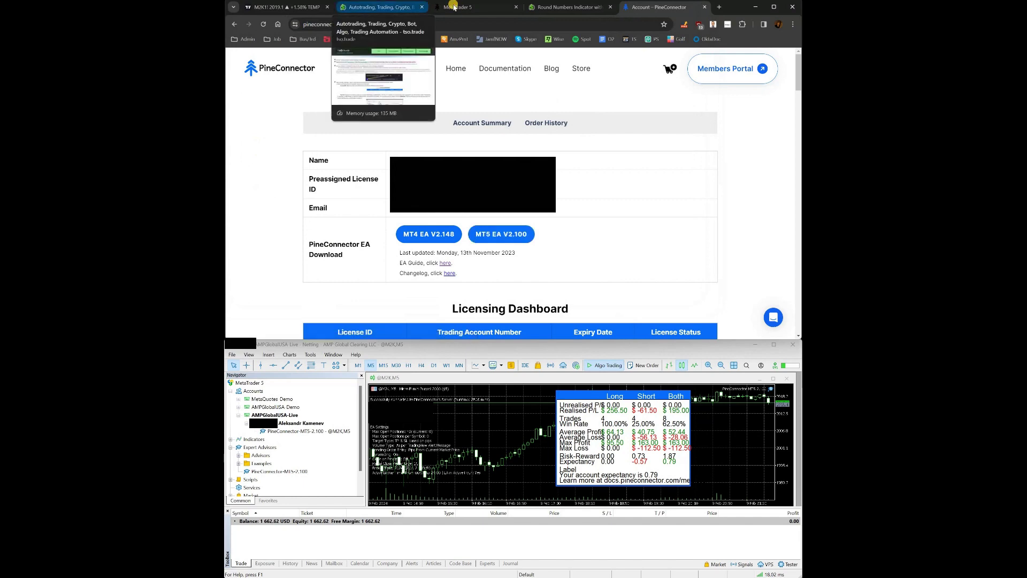
- Show PineConnector's MetaTrader 5 setup guide at step 2, Access the Experts Folder
left_click(387, 8)
left_click(465, 7)
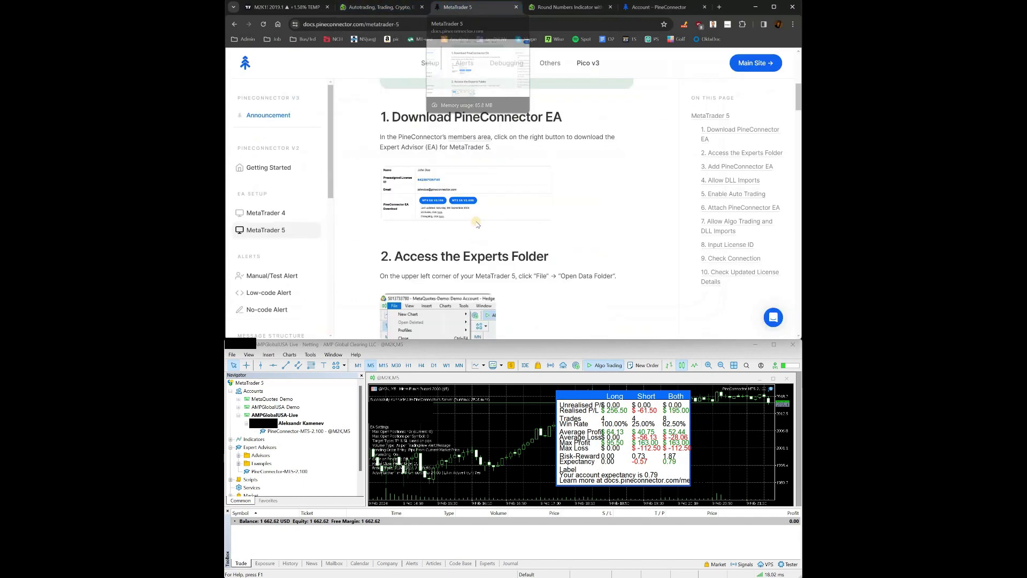
scroll(482, 234, "down", 3)
scroll(482, 235, "up", 1)
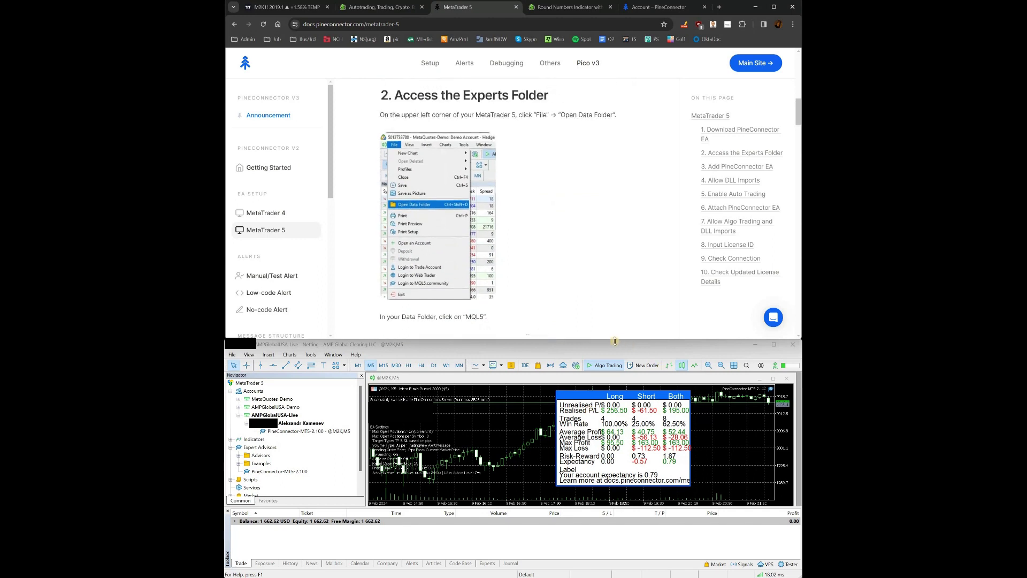
- Check that PineConnector-MT5-2.100 is in the data folder's MQL5 > Experts, then close Explorer
left_click(265, 362)
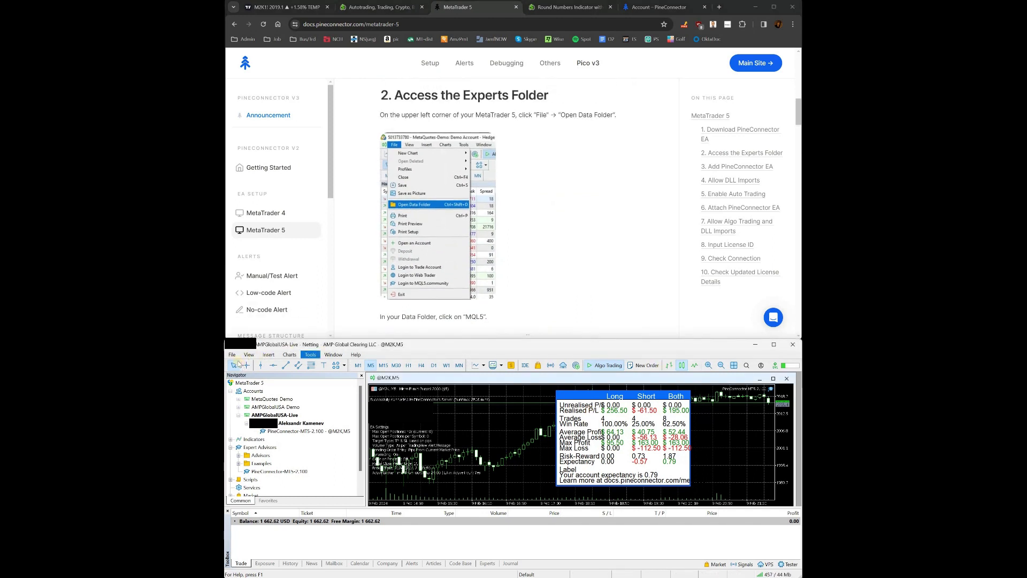
left_click(232, 356)
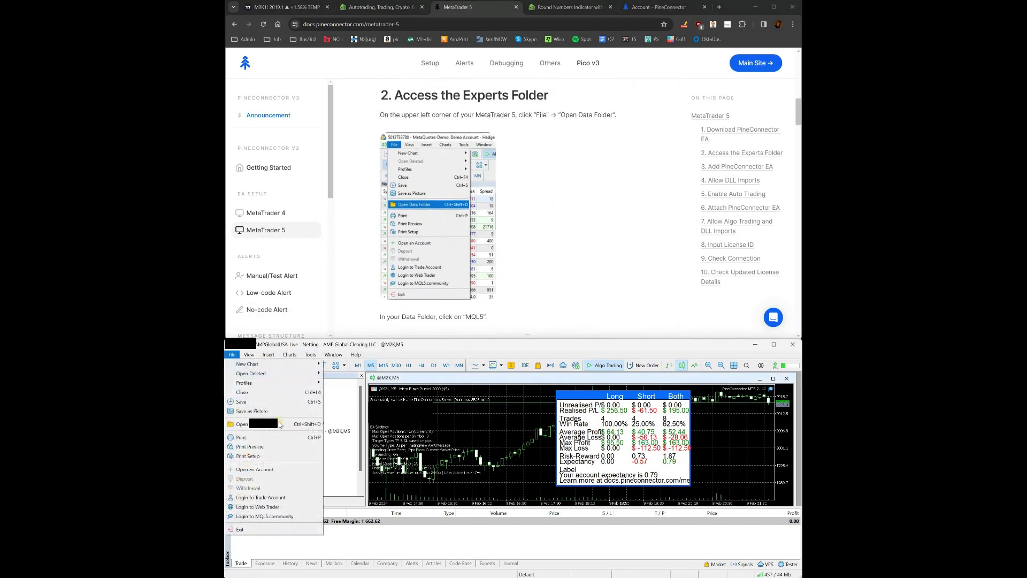
left_click(258, 426)
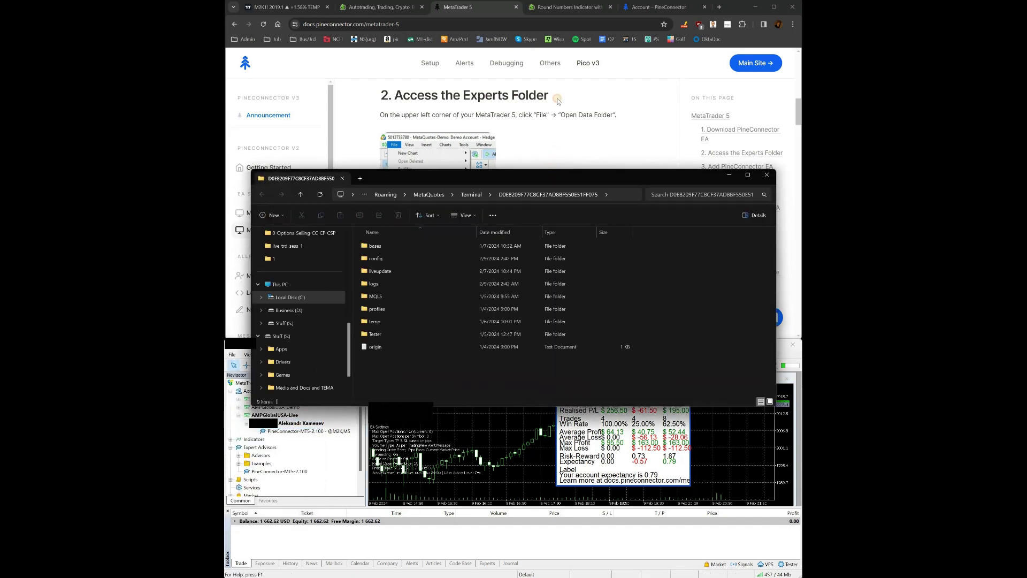
left_click_drag(261, 172, 266, 97)
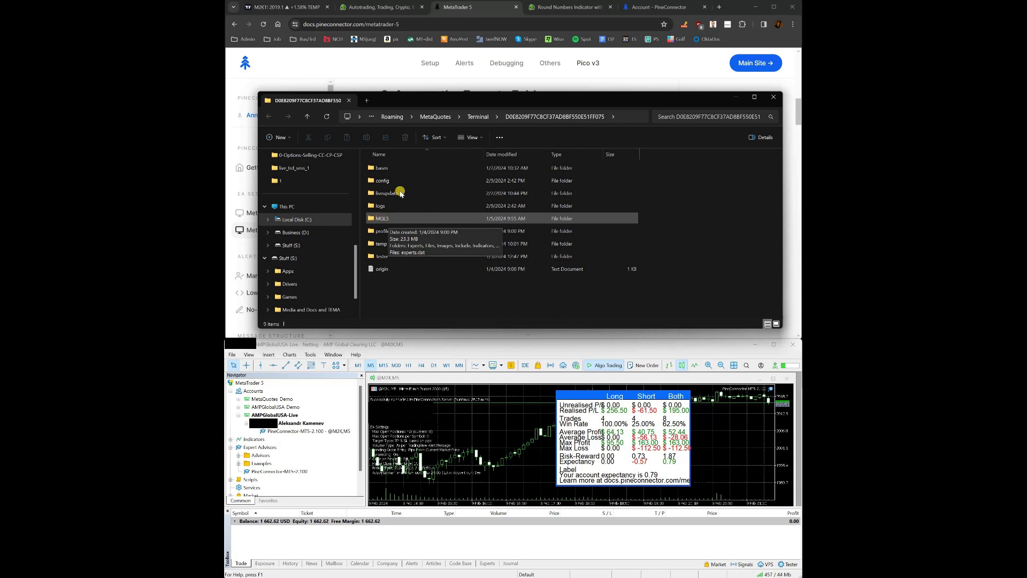
double_click(381, 218)
double_click(384, 168)
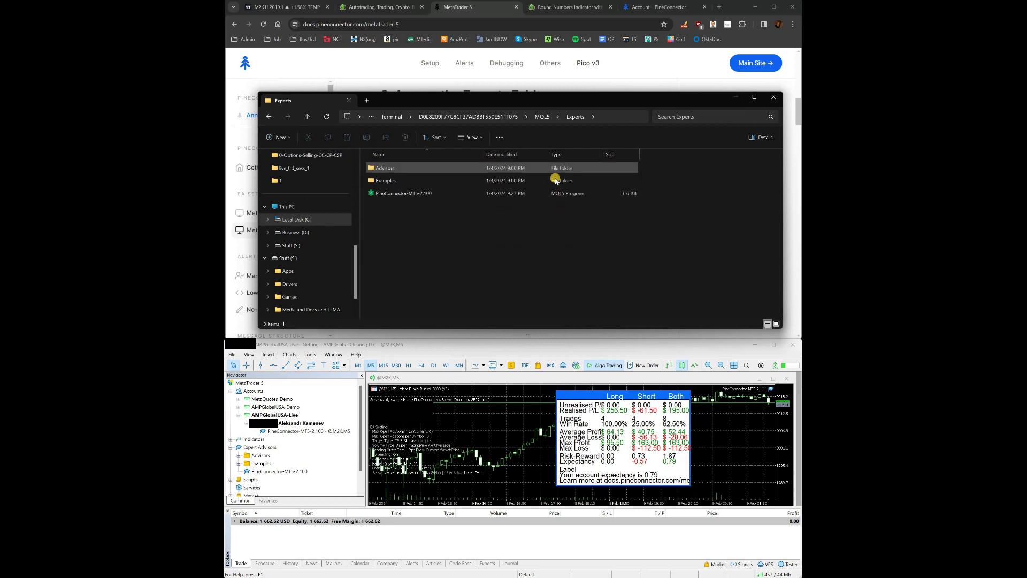
left_click(392, 196)
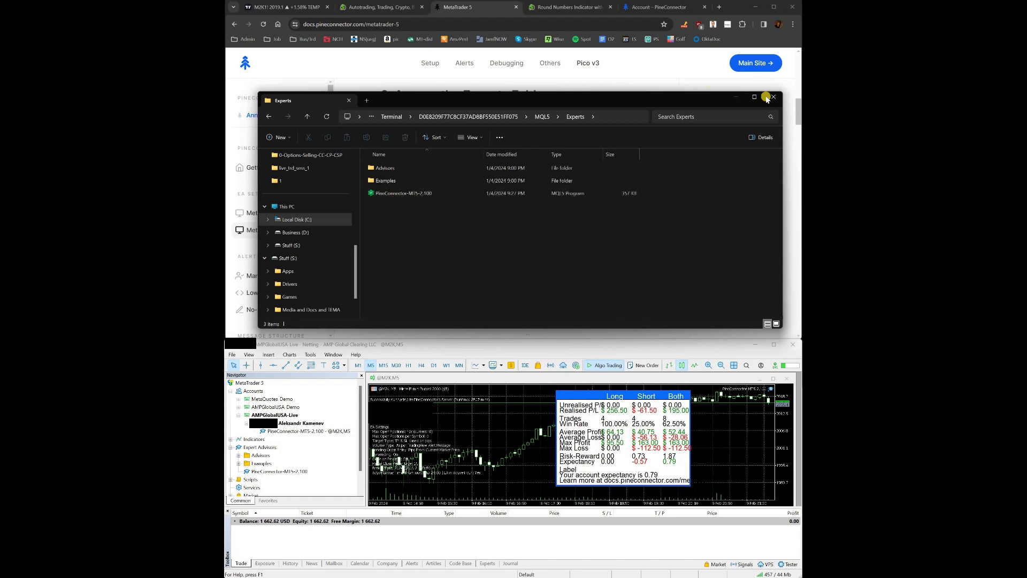
key("alt+F4")
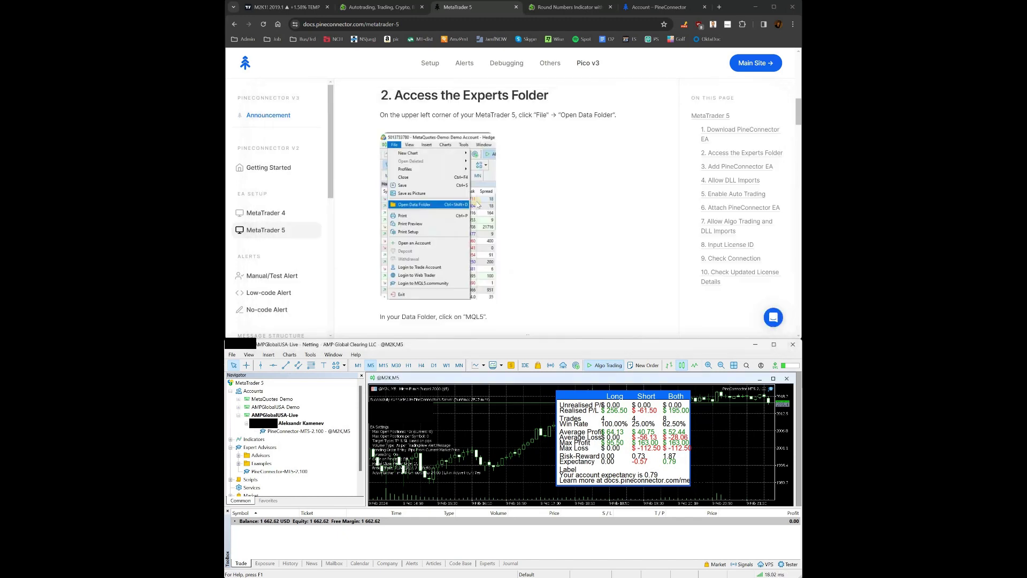
- Scroll through the guide and open MetaTrader 5's Tools > Options for expert advisors
scroll(477, 190, "down", 4)
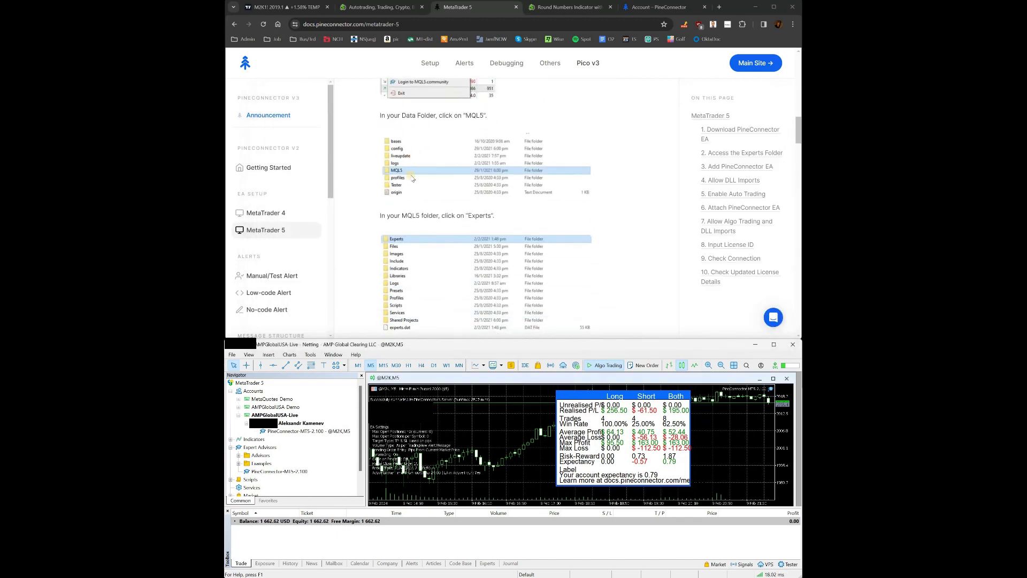
scroll(423, 153, "down", 3)
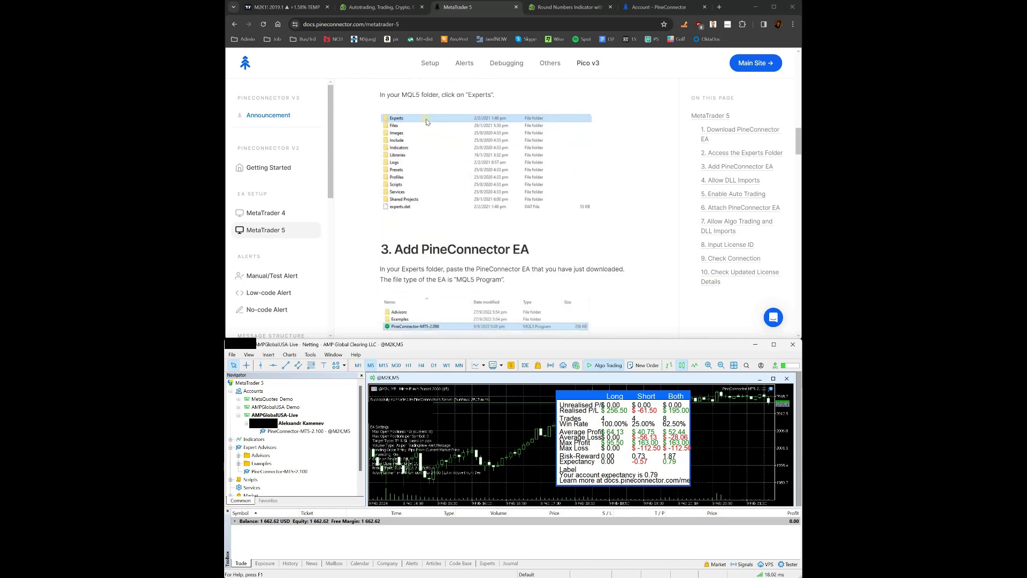
scroll(437, 190, "up", 1)
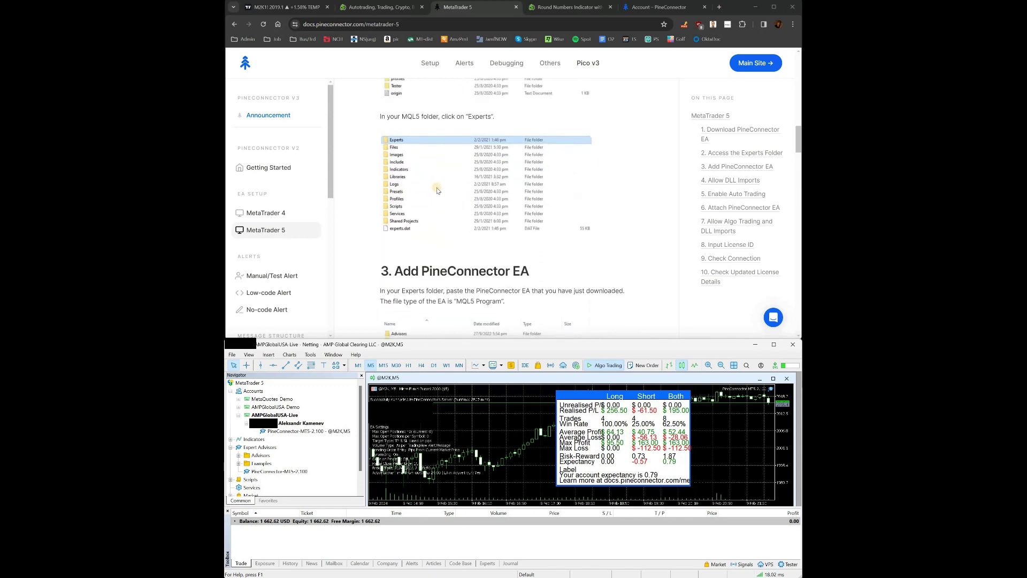
scroll(437, 190, "up", 2)
scroll(431, 136, "down", 1)
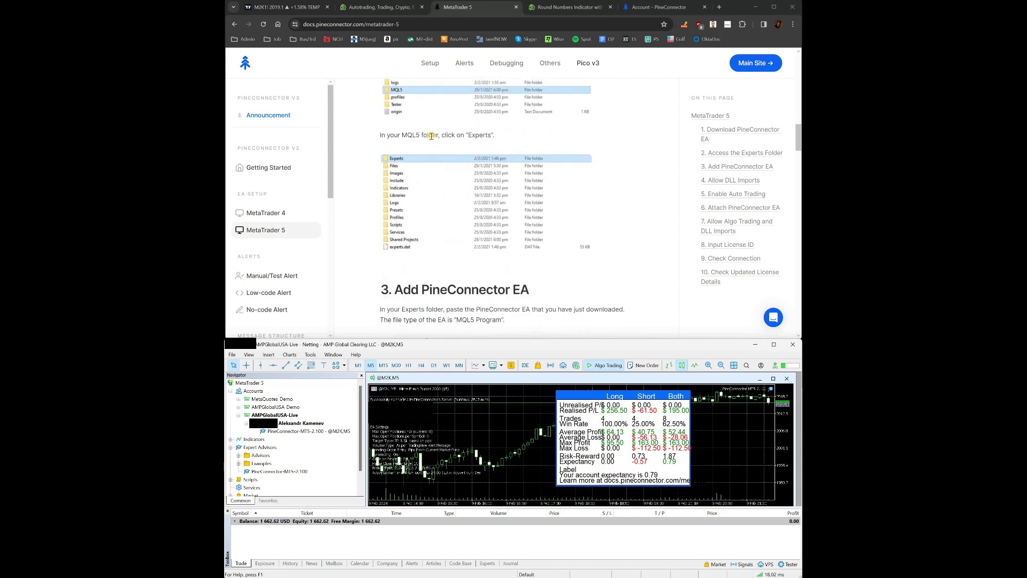
scroll(431, 136, "down", 5)
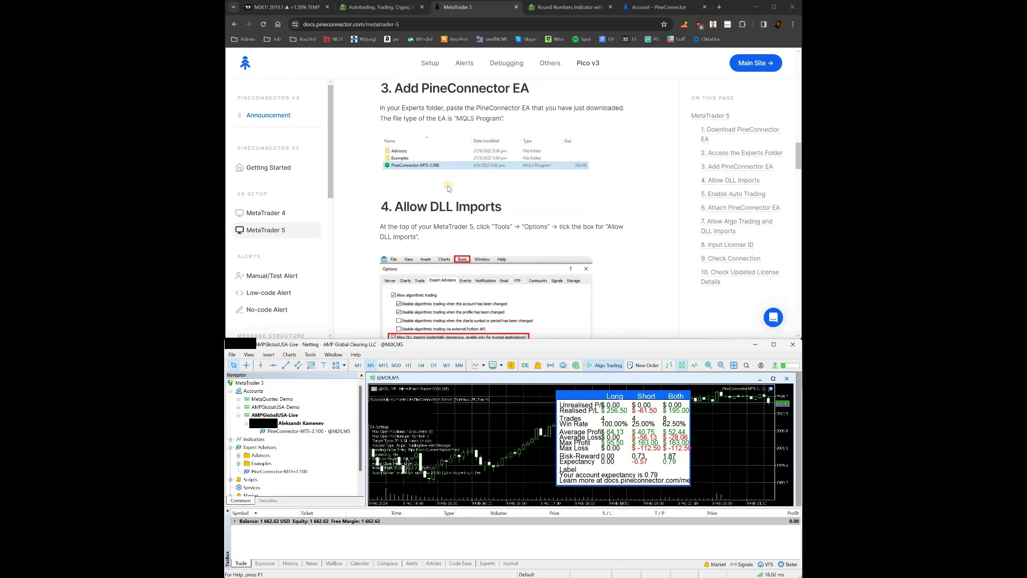
scroll(433, 151, "down", 3)
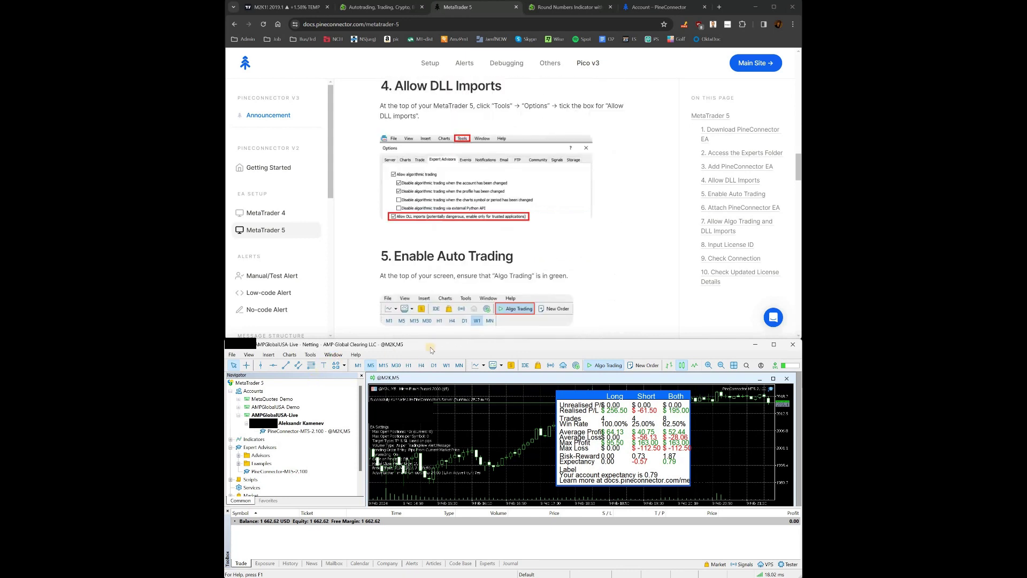
left_click(310, 355)
left_click(320, 450)
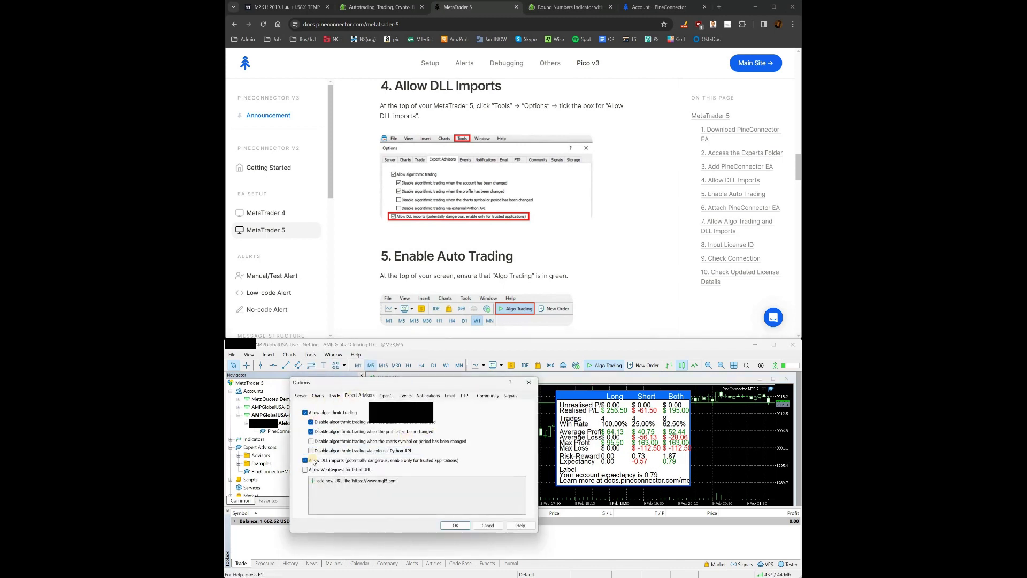
- Keep Allow DLL imports ticked, accept Options, and toggle Algo Trading off and back on
left_click(304, 460)
left_click(455, 525)
scroll(631, 321, "down", 2)
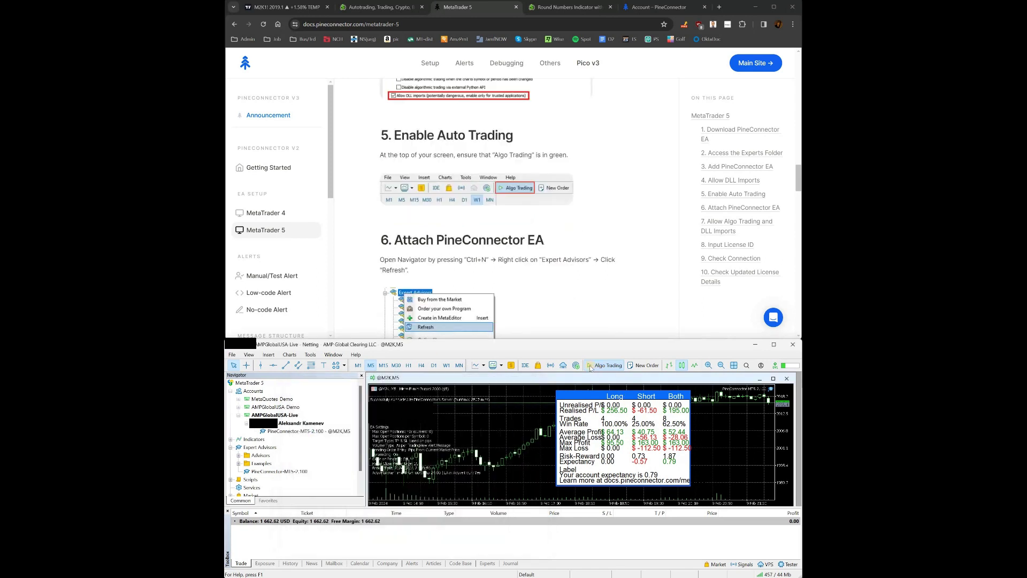
left_click(596, 366)
left_click(589, 365)
- Scroll the guide to step 6 and select the Expert Advisors group in the Navigator
scroll(563, 207, "down", 2)
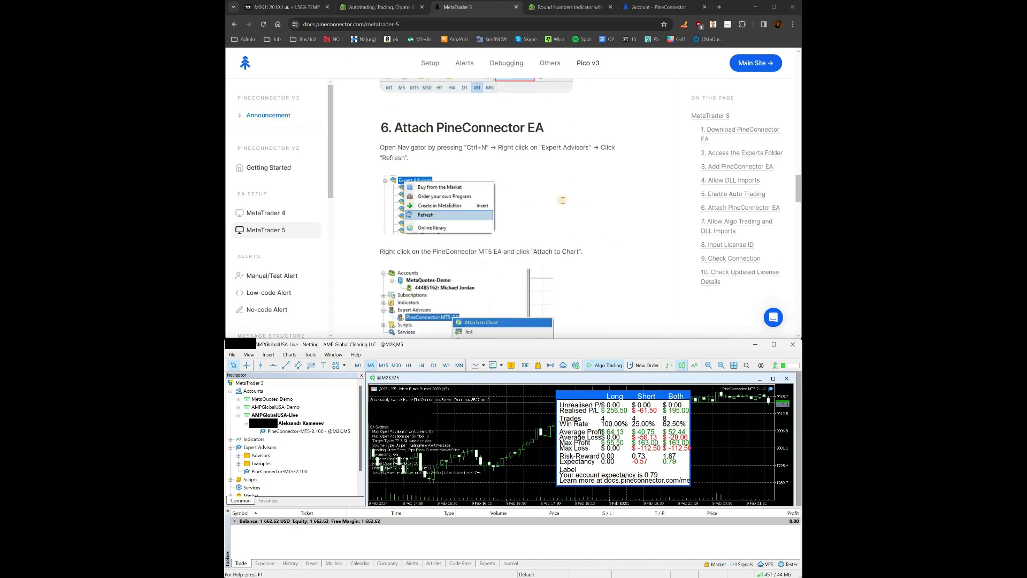
scroll(492, 173, "down", 1)
scroll(482, 149, "up", 1)
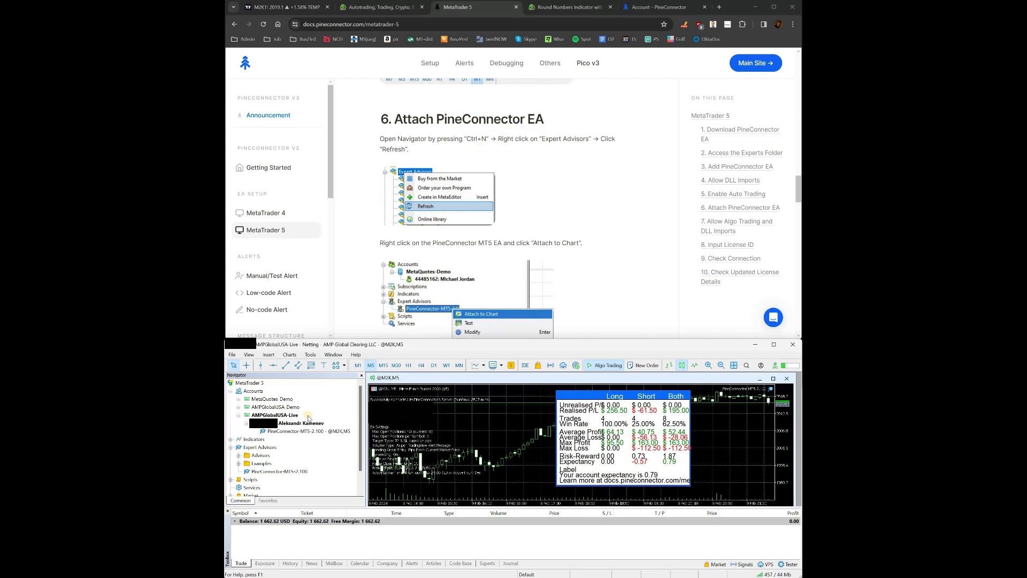
left_click(249, 447)
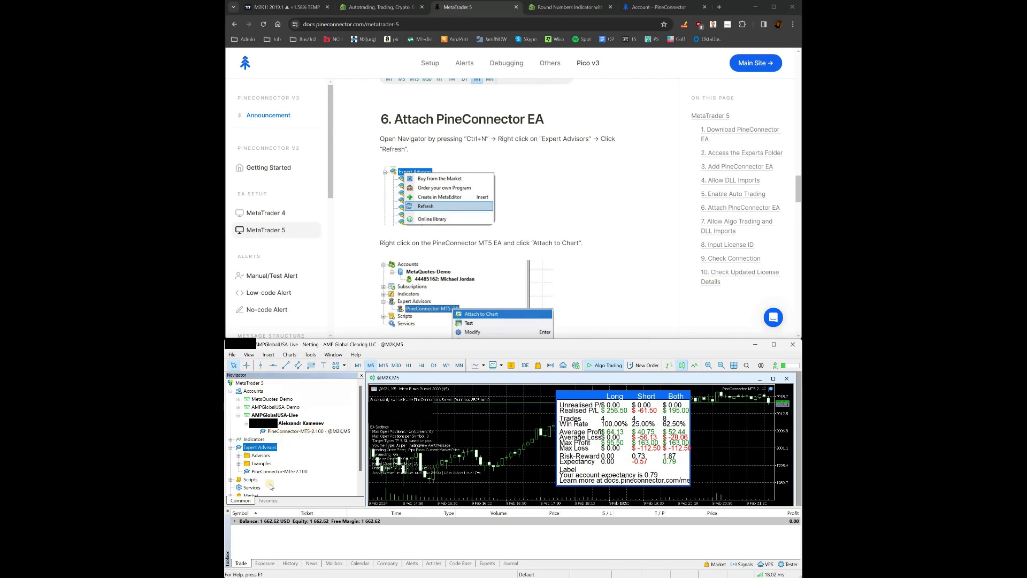
- Refresh Expert Advisors and open Properties of the PineConnector EA attached to M2K
right_click(252, 447)
key("Return")
left_click(289, 431)
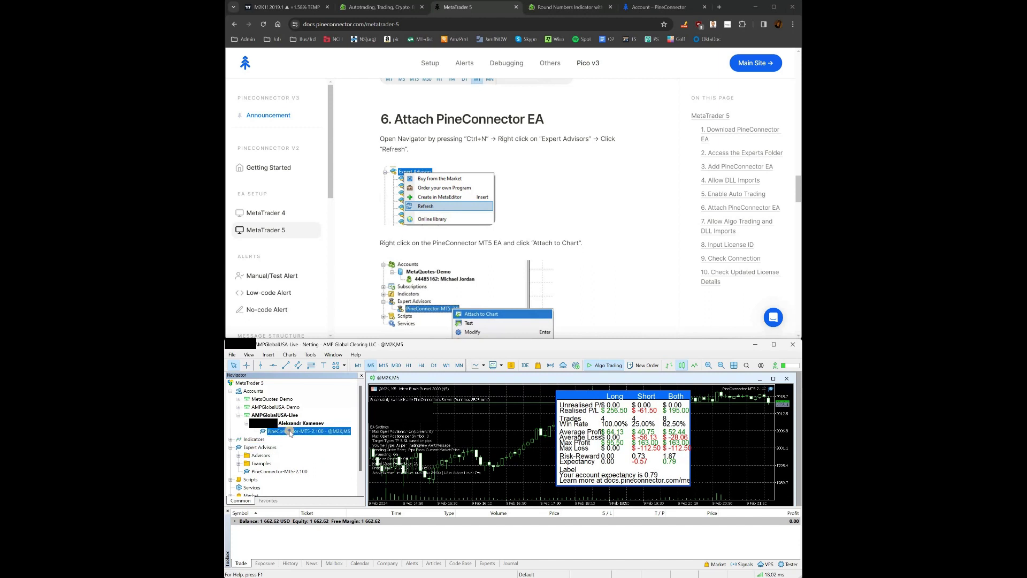
right_click(289, 431)
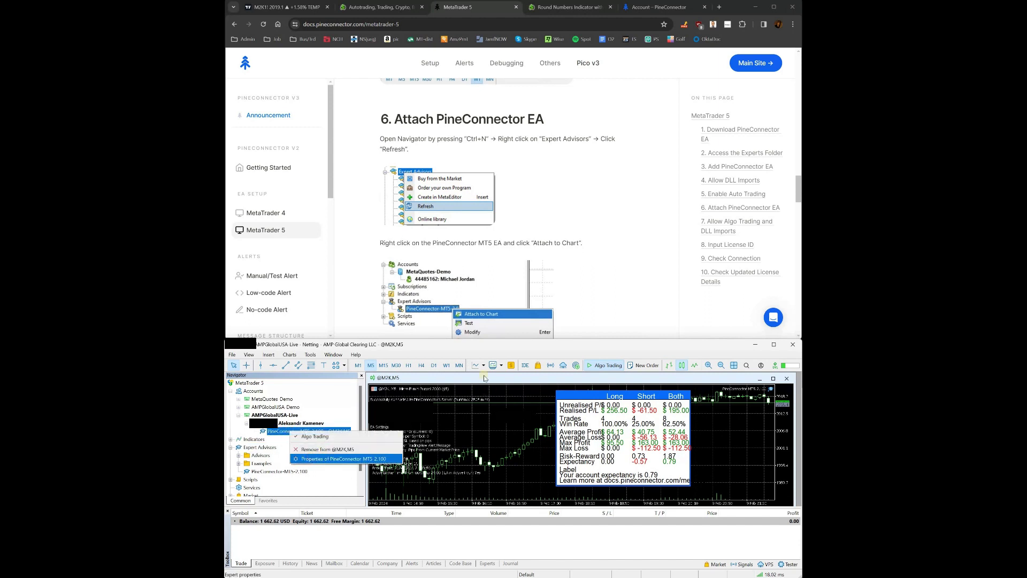
left_click(321, 455)
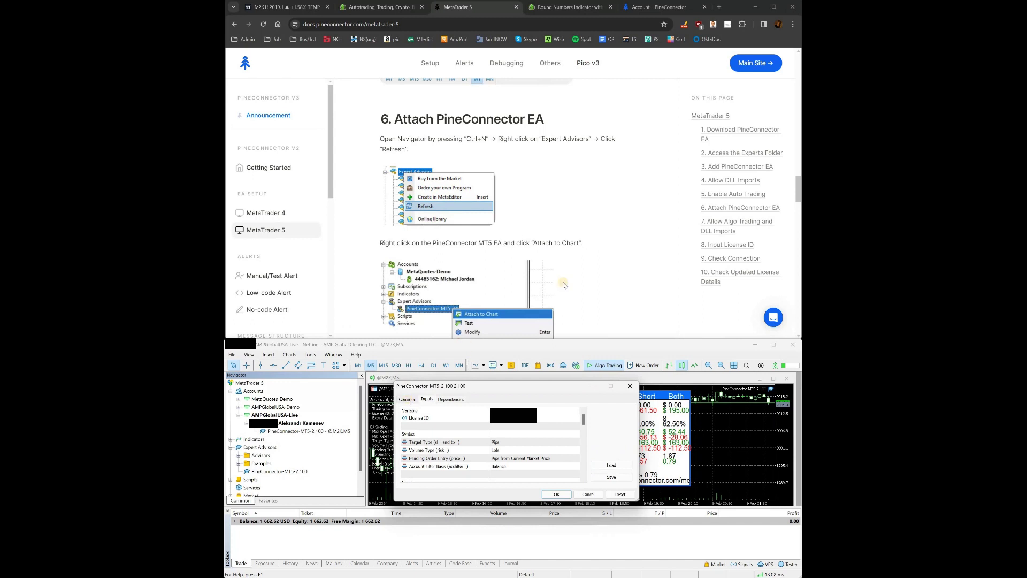
- Tick Allow Algo Trading under Common and Allow DLL imports under Dependencies, then view Inputs
scroll(572, 278, "down", 5)
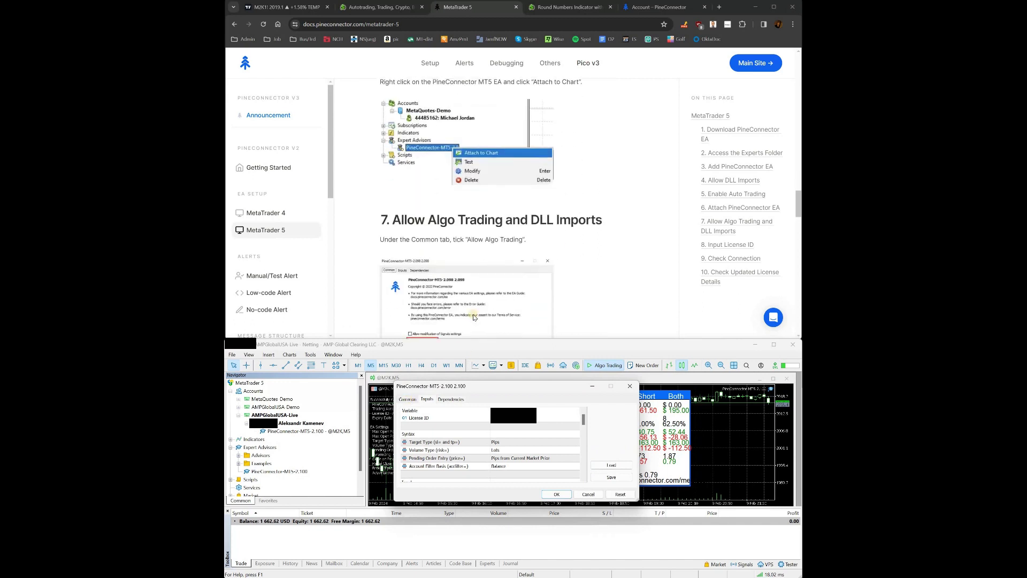
left_click(405, 399)
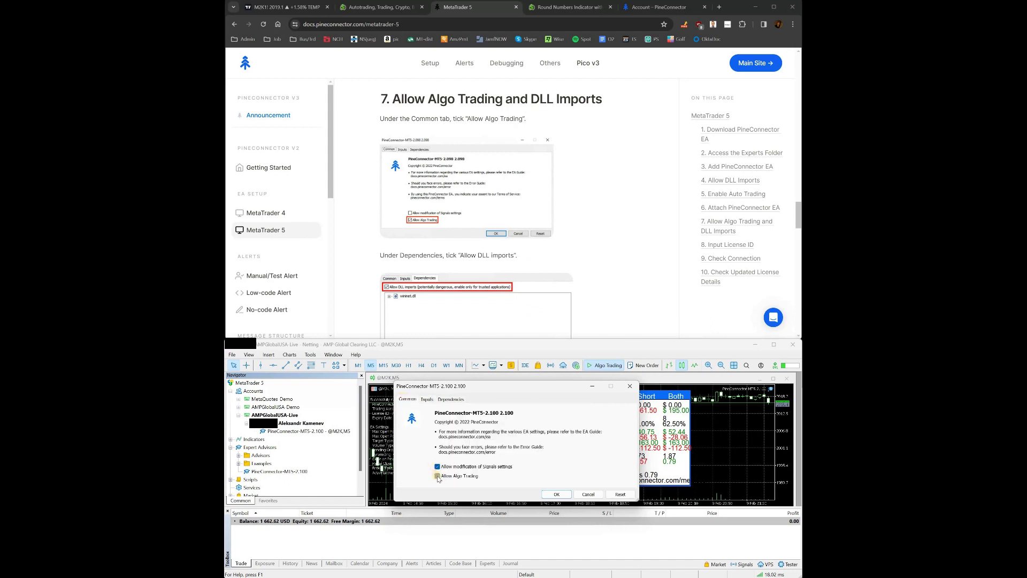
left_click(437, 476)
scroll(424, 243, "down", 3)
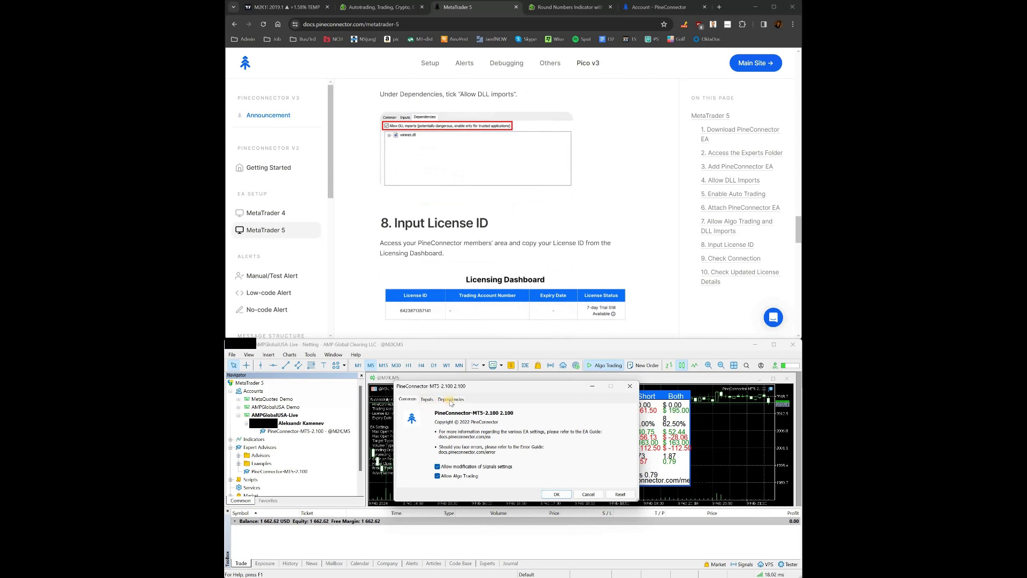
left_click(451, 400)
left_click(402, 410)
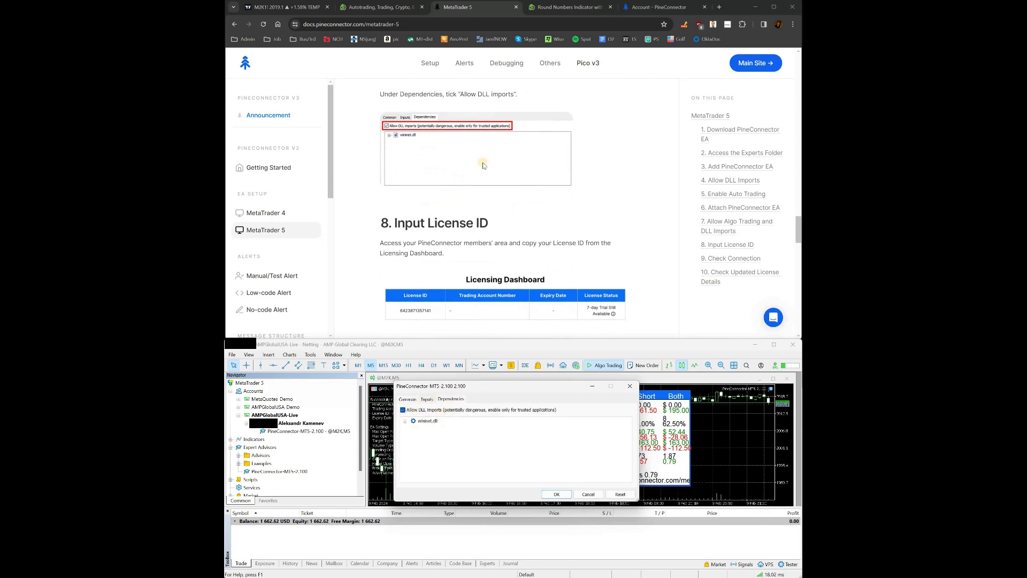
scroll(483, 165, "down", 2)
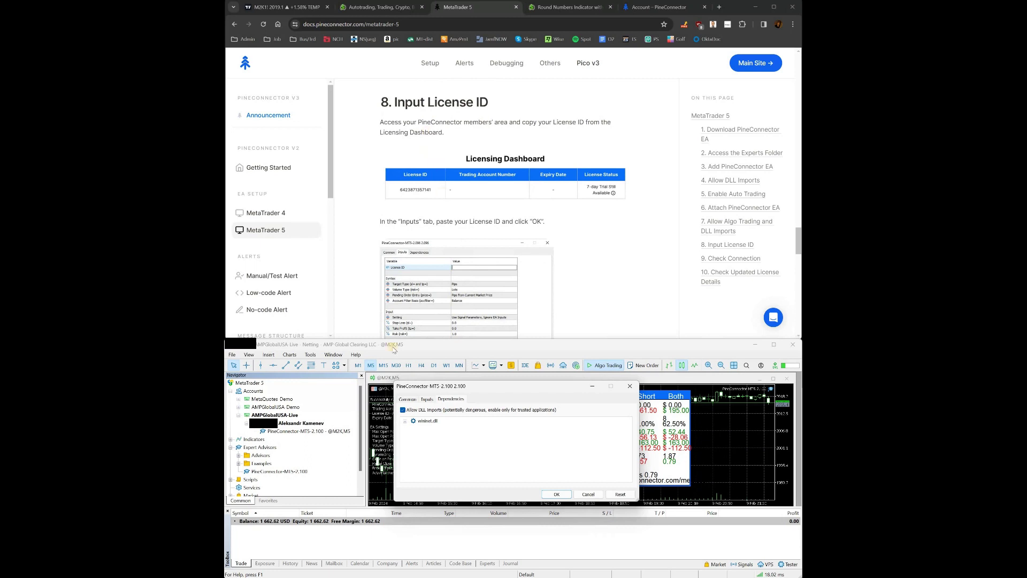
left_click(425, 398)
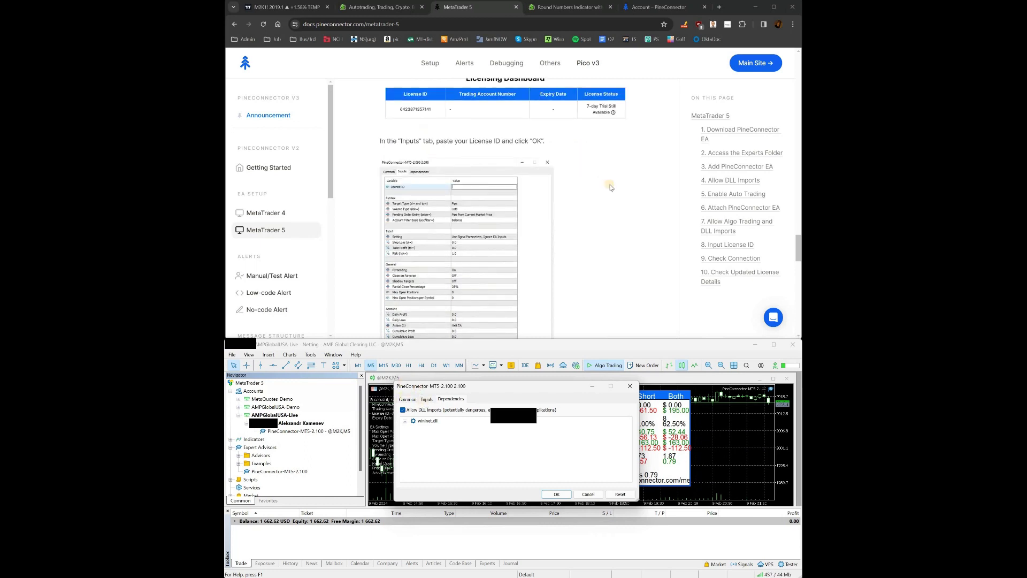
- Review the PineConnector account and guide tabs, then accept the EA's inputs with OK
left_click(661, 8)
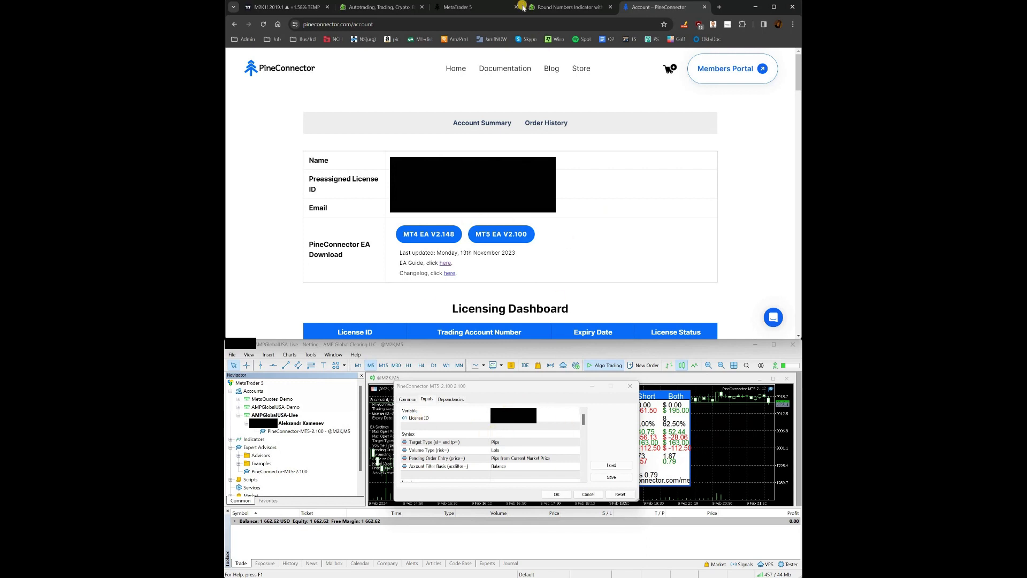
left_click(368, 8)
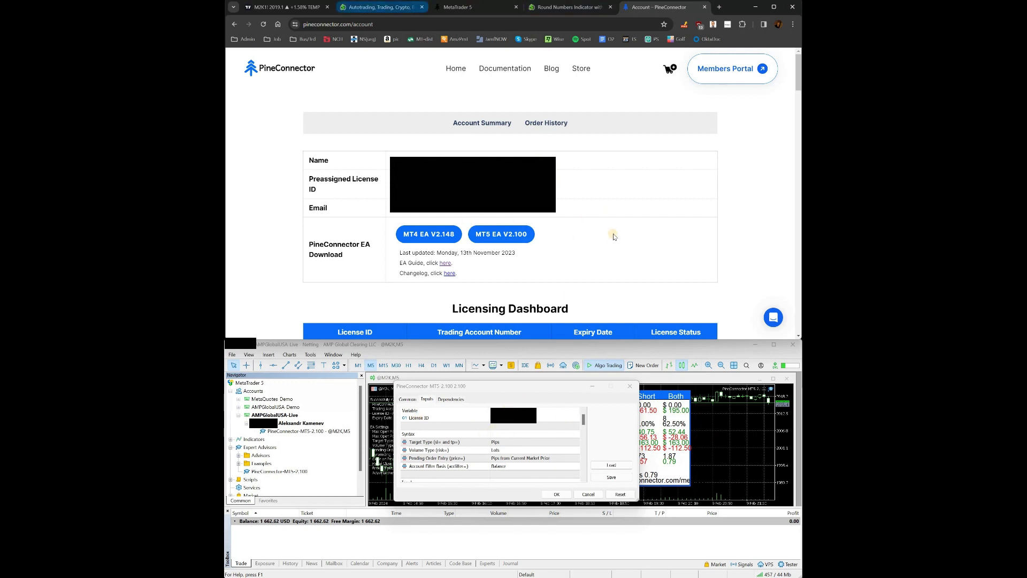
left_click(461, 7)
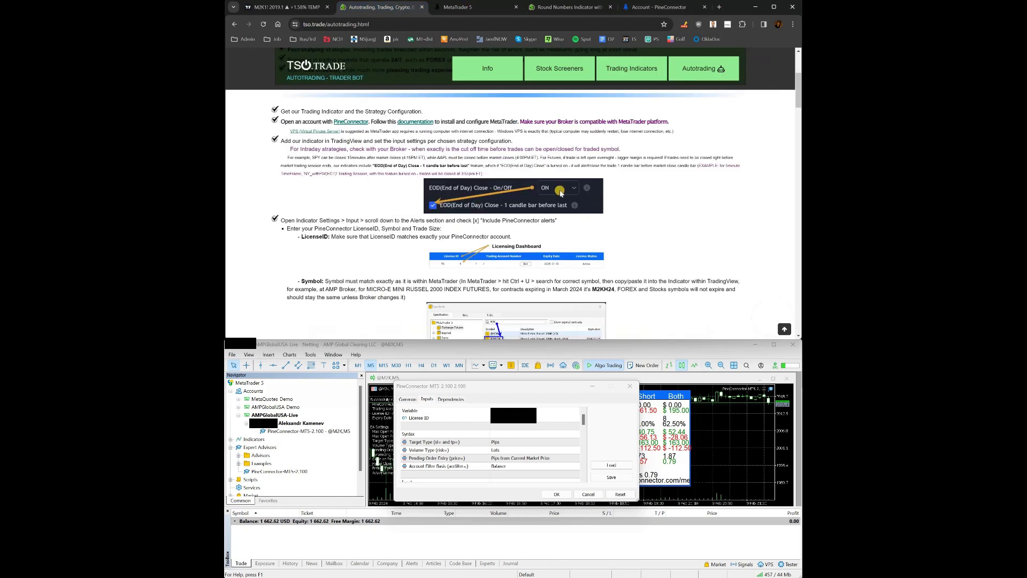
left_click(632, 386)
- Scroll the MetaTrader 5 guide past step 9, Check Connection, to step 10, Check Updated License Details
scroll(544, 235, "down", 3)
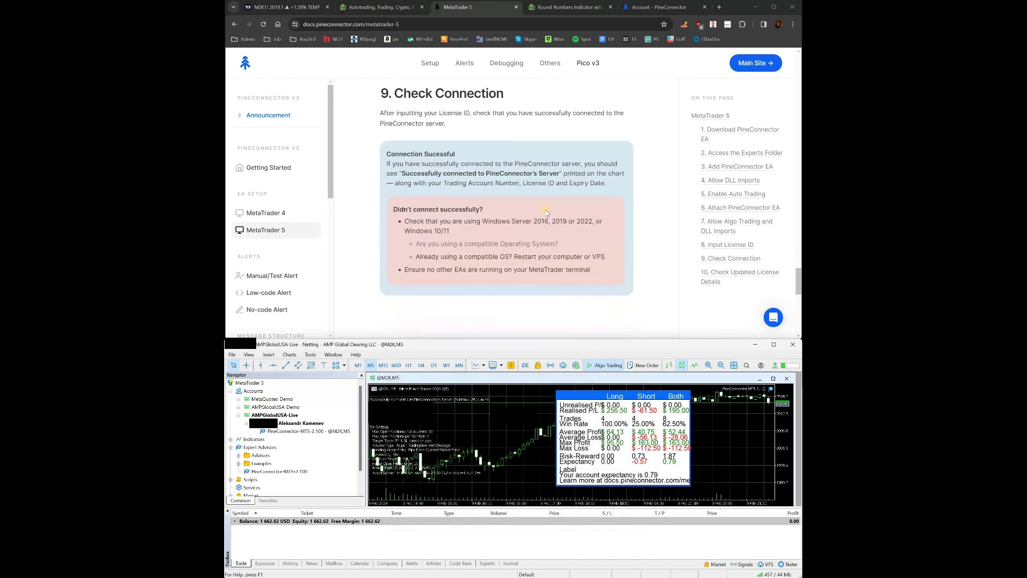
scroll(547, 210, "down", 3)
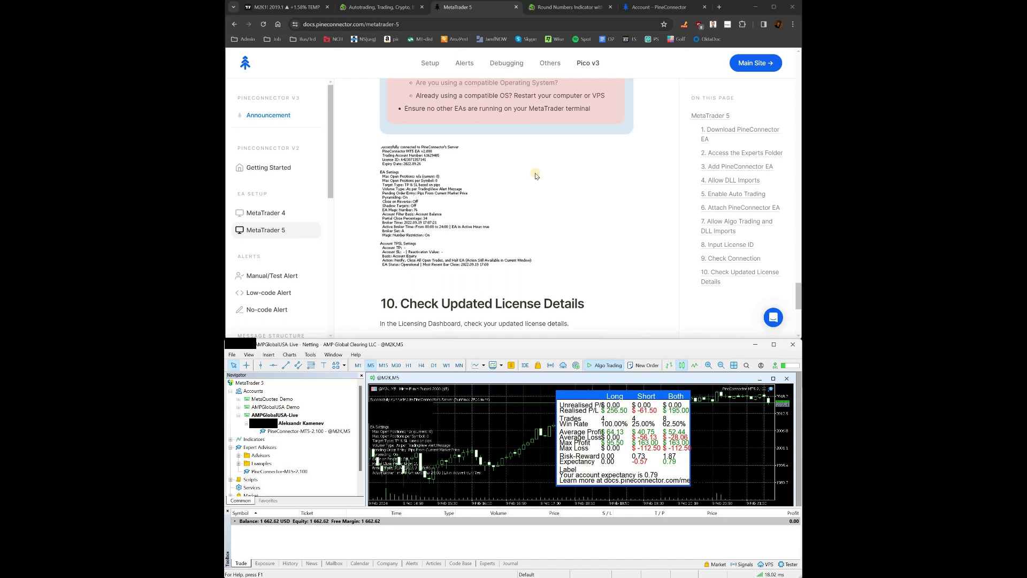
scroll(542, 169, "down", 3)
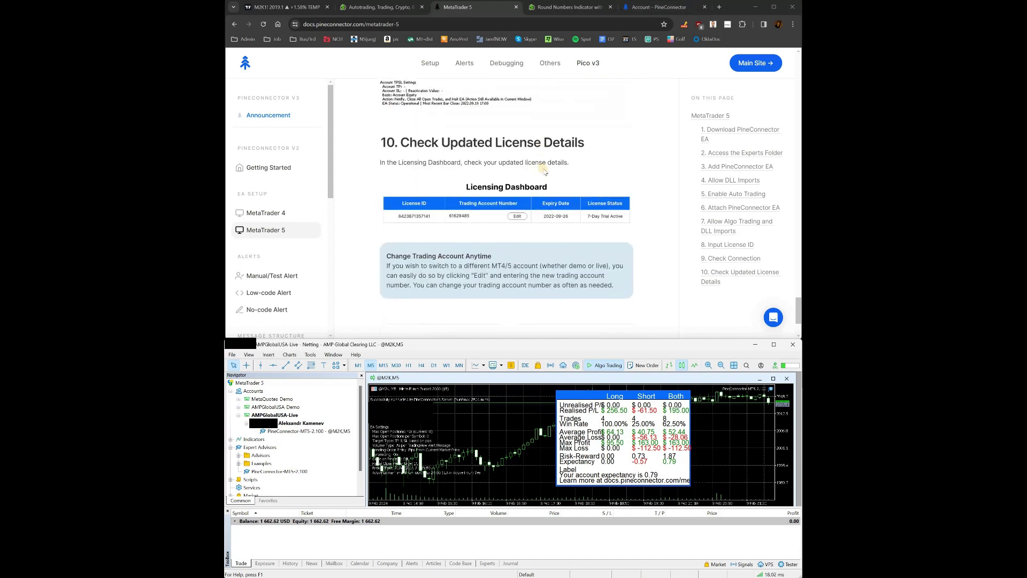
scroll(544, 171, "down", 1)
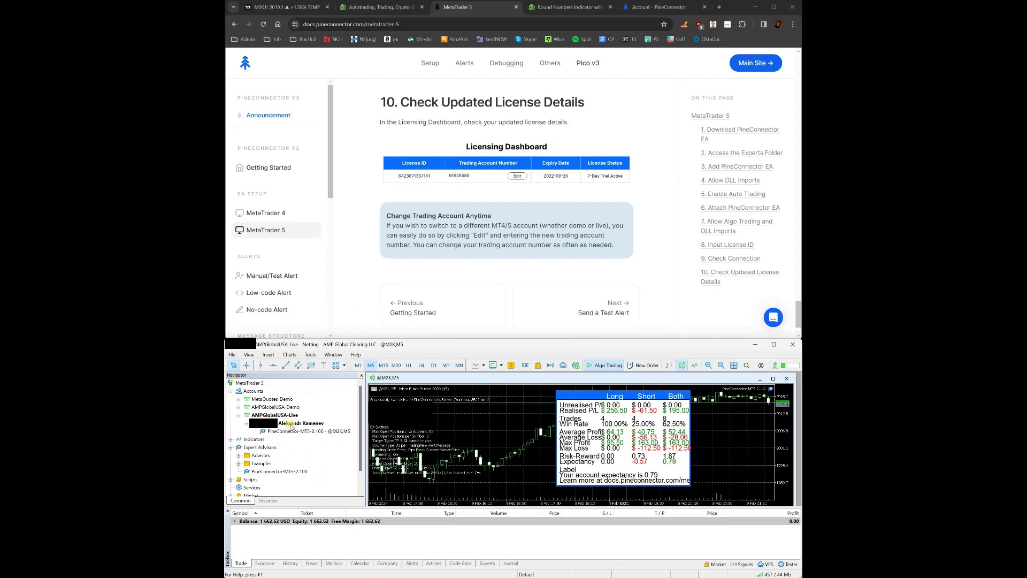
- Close the MetaTrader 5 docs tab, return to the Autotrading instructions, and focus the MT5 window
middle_click(447, 7)
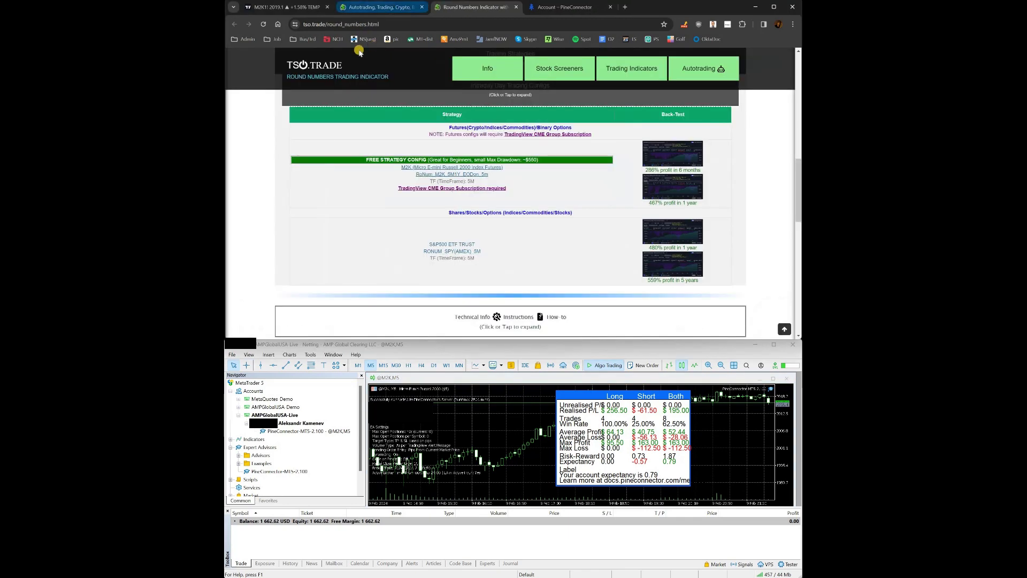
left_click(377, 7)
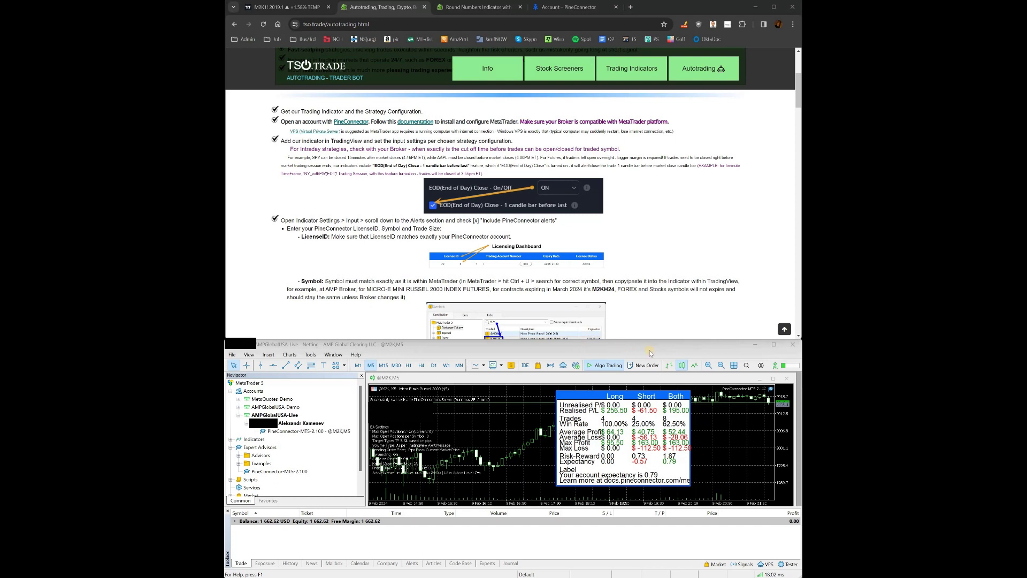
left_click(327, 357)
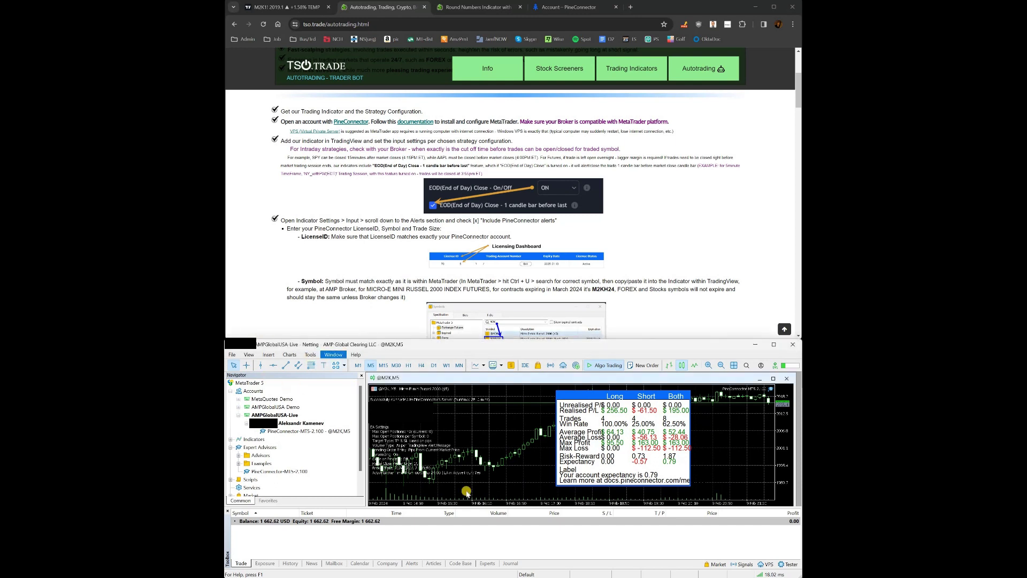
left_click(499, 471)
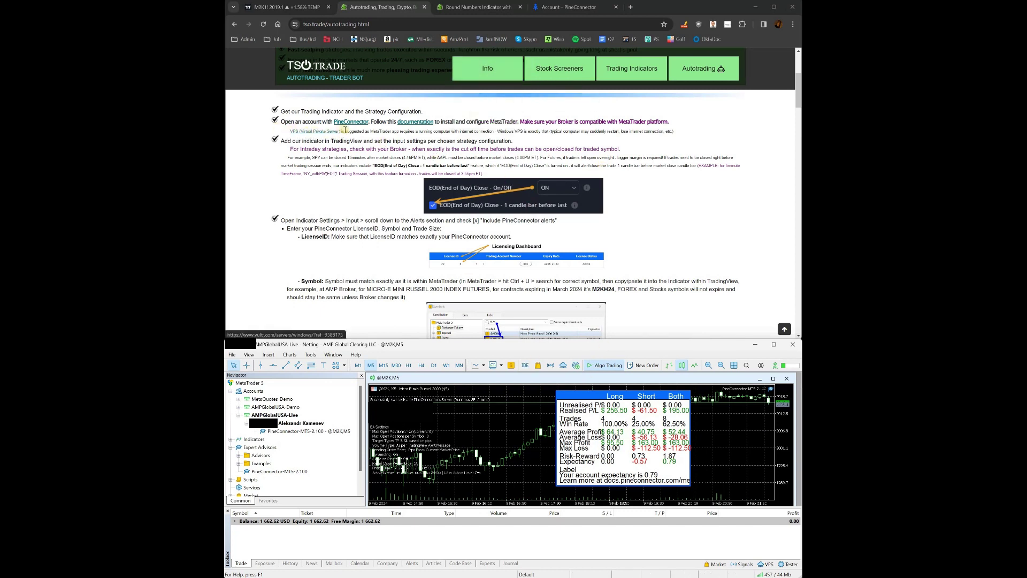
left_click(307, 133)
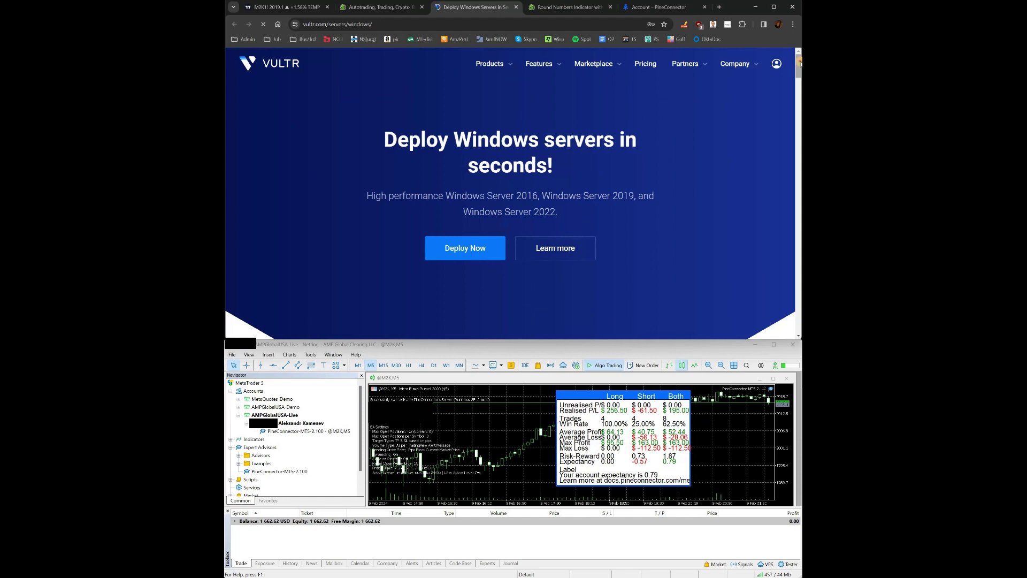
scroll(799, 62, "up", 1)
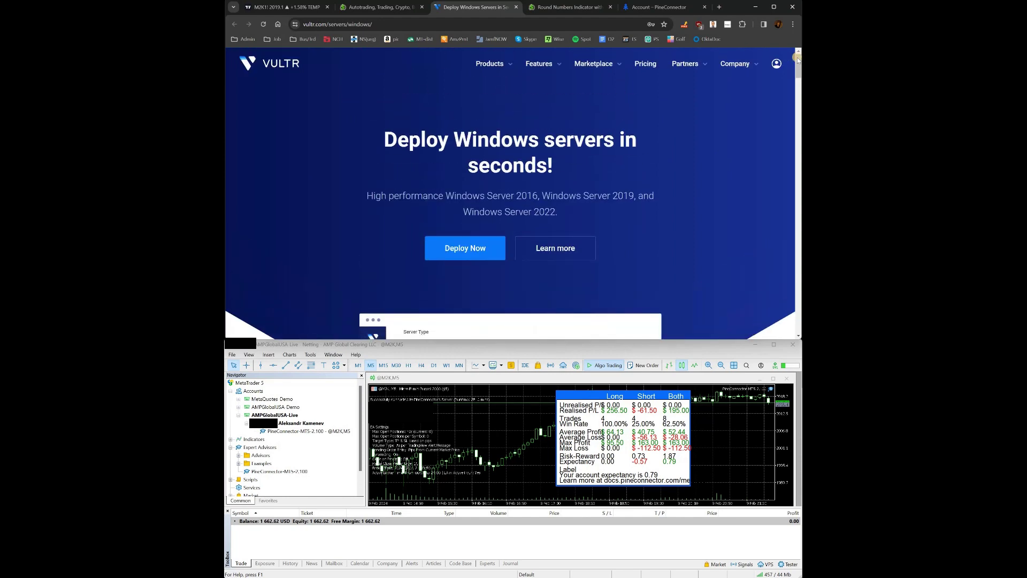
scroll(677, 188, "down", 5)
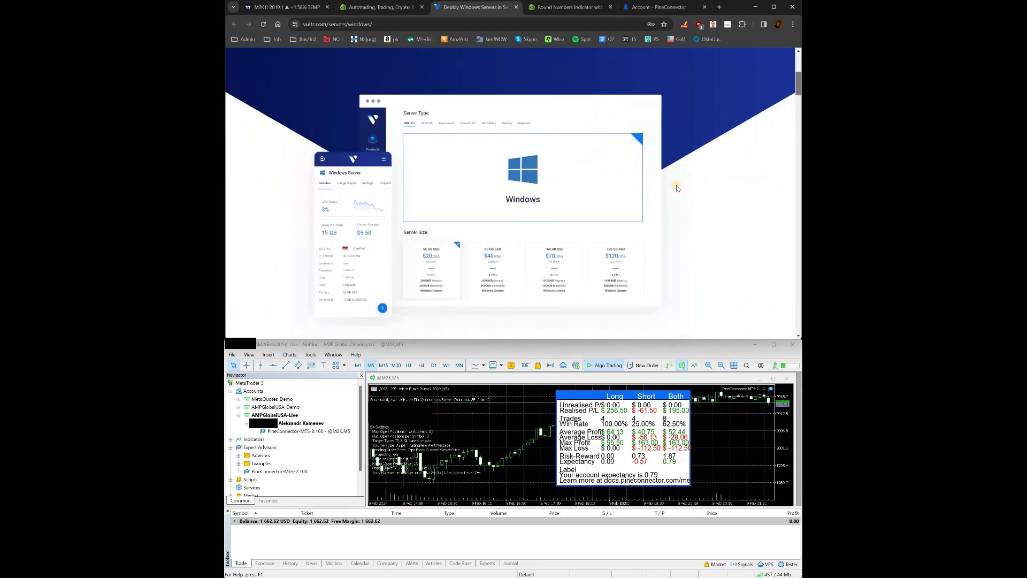
scroll(677, 188, "down", 2)
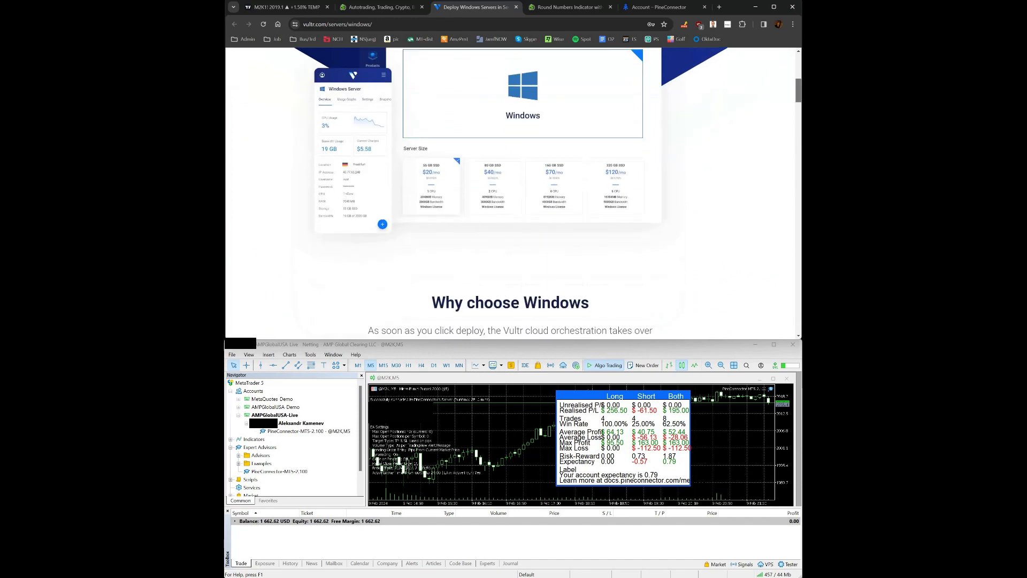
scroll(595, 95, "down", 7)
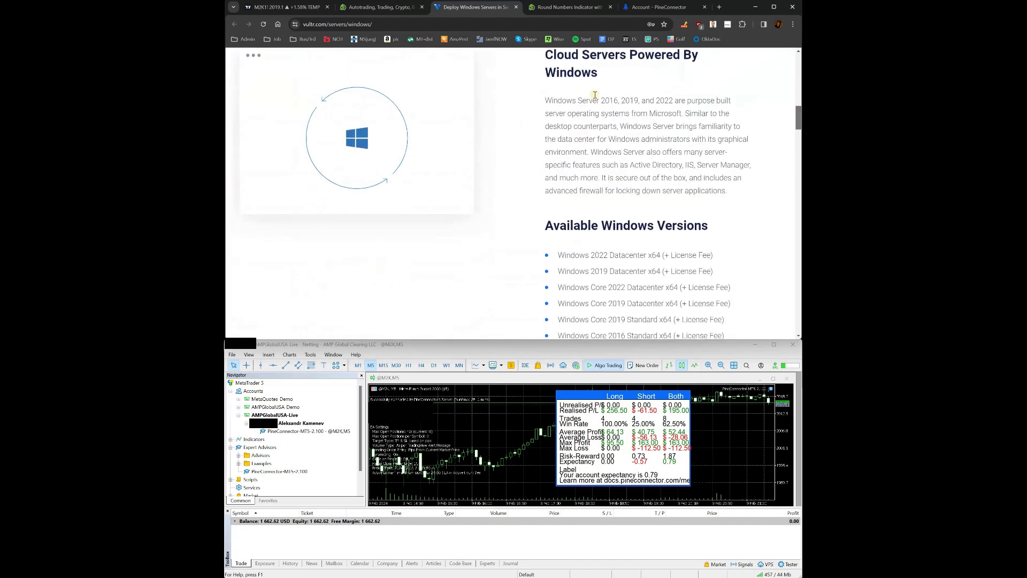
scroll(595, 95, "up", 1)
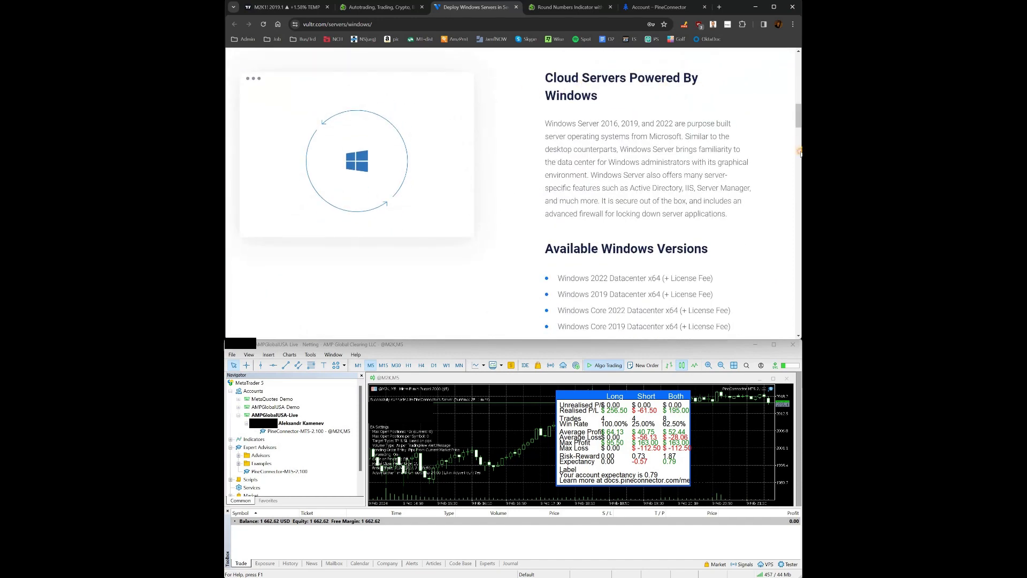
scroll(599, 192, "down", 6)
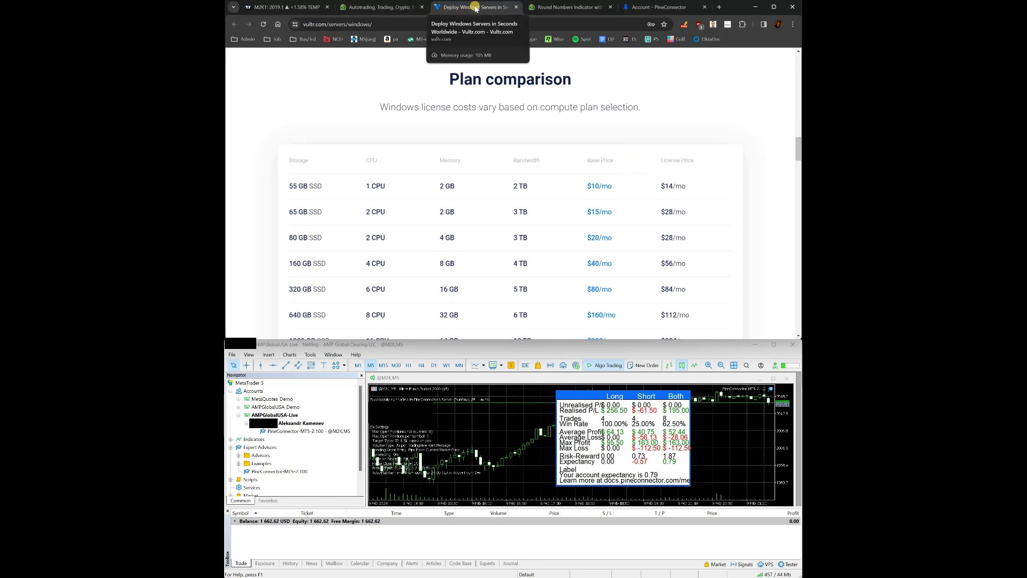
key("ctrl+w")
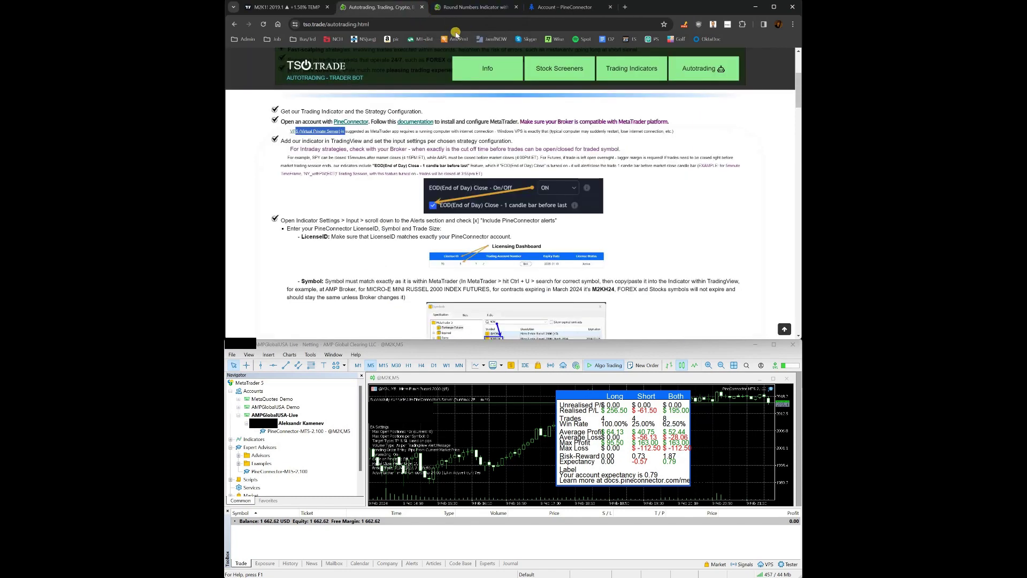
- Open the Round Numbers Indicator page and scroll to 'Round Numbers with Signal Clean Up Analysis'
left_click(703, 132)
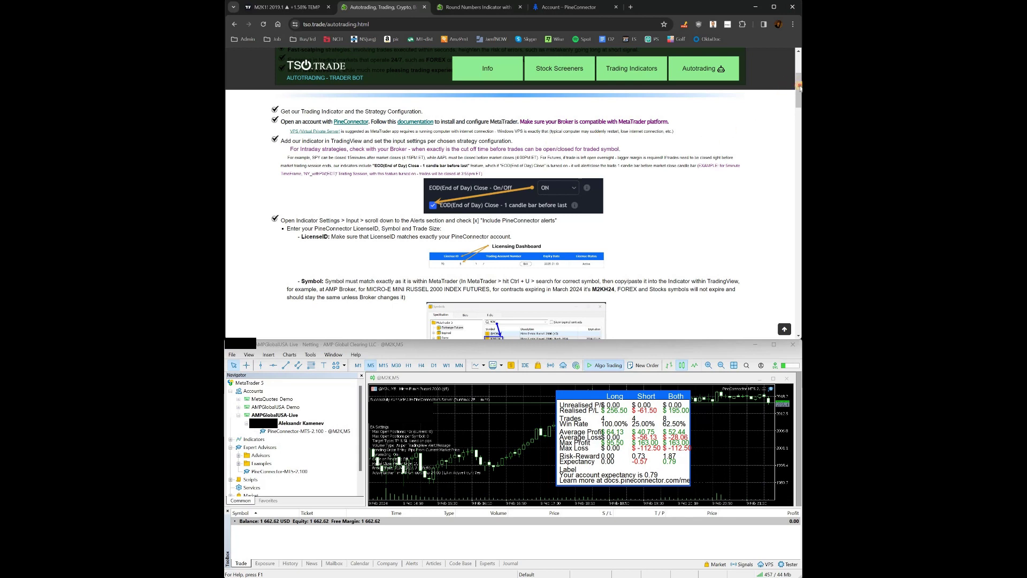
scroll(799, 89, "down", 1)
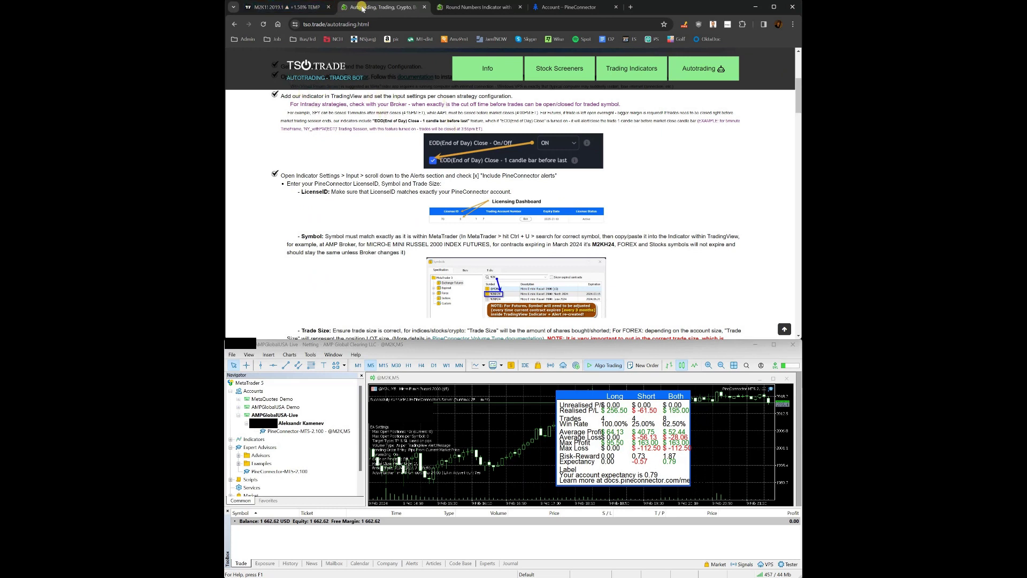
left_click(476, 7)
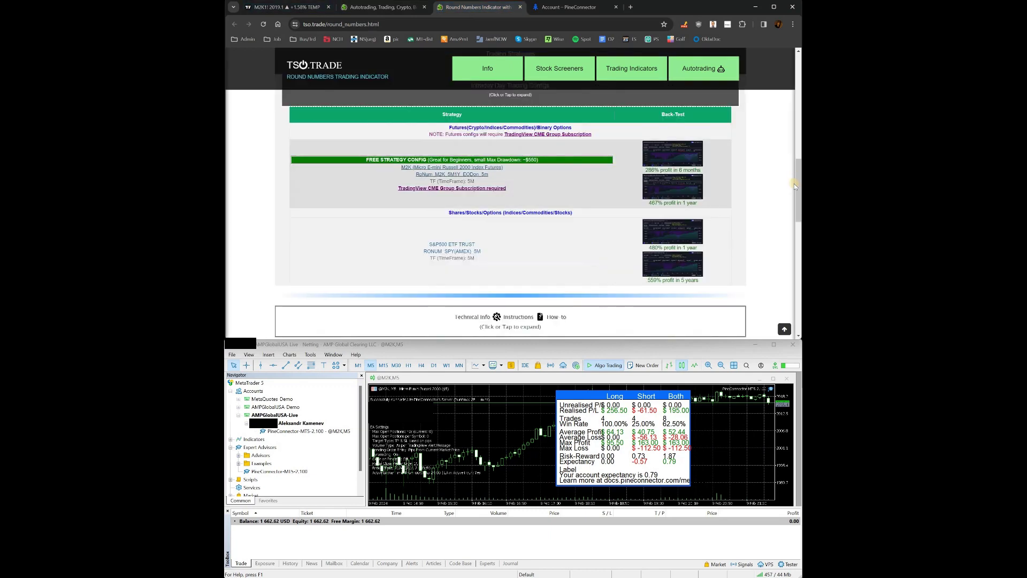
left_click_drag(799, 219, 799, 124)
scroll(355, 282, "down", 3)
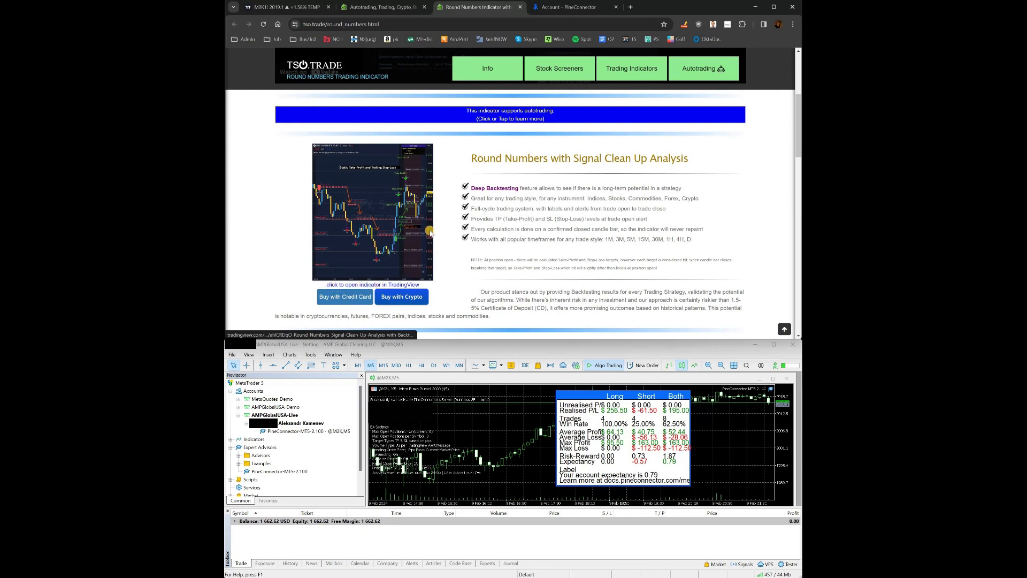
- Copy the title '[Round Numbers] Signal Clean Up Analysis with Backtest (TSO)' from its TradingView script page, then close it
left_click(447, 158)
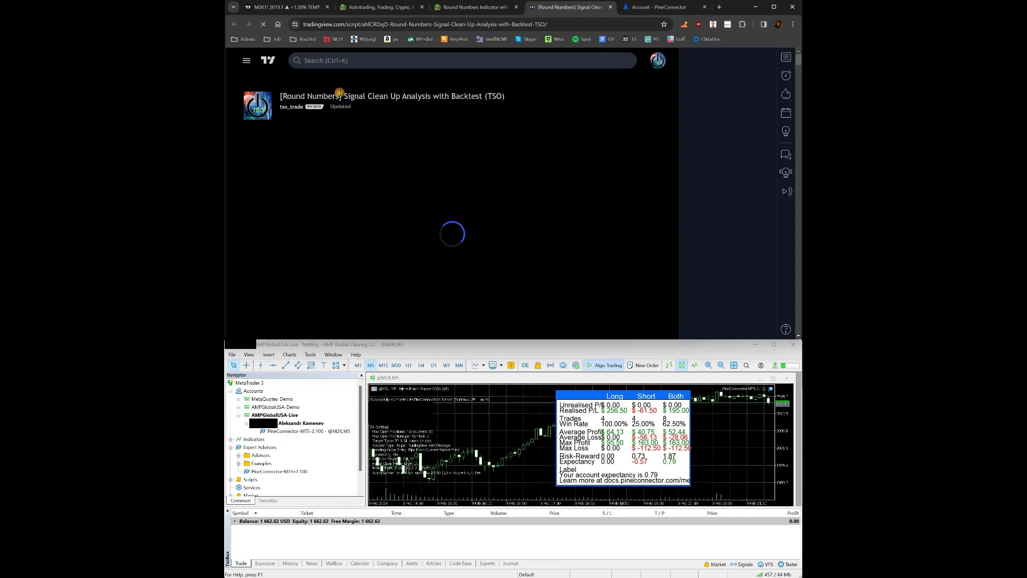
left_click_drag(280, 96, 497, 98)
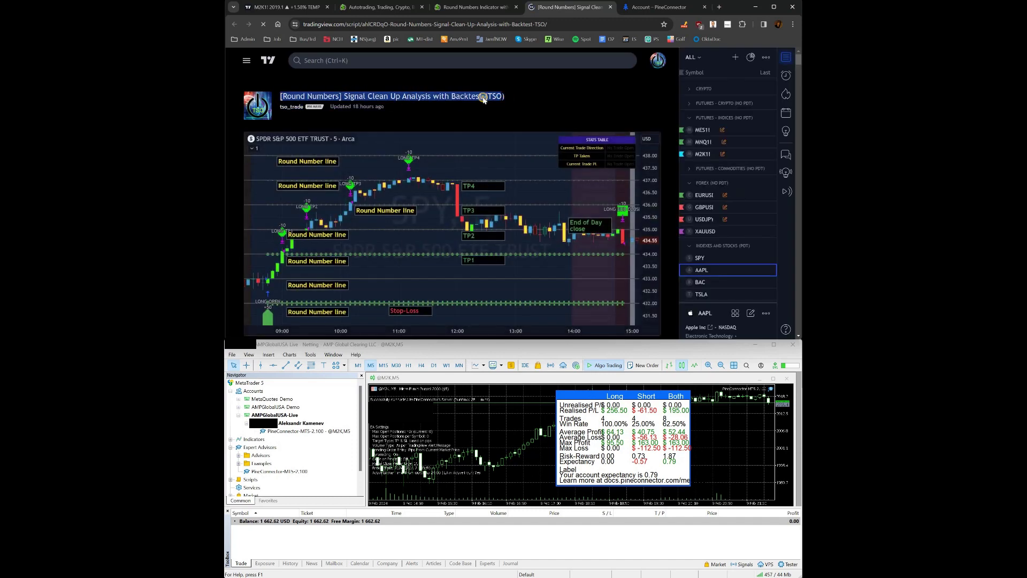
right_click(493, 96)
left_click(508, 106)
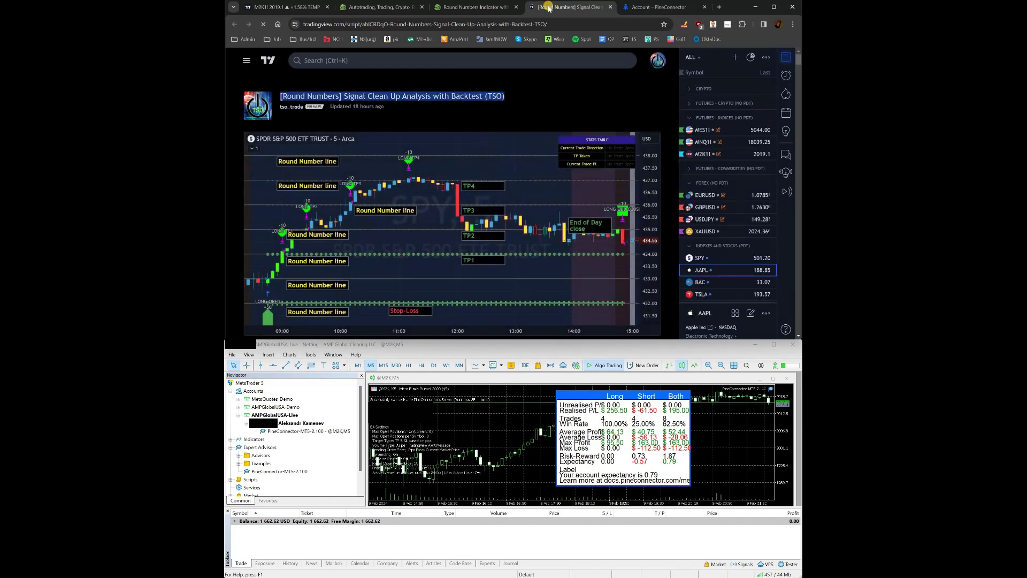
key("ctrl+w")
- On the M2K1! chart, paste the copied title into the indicators search, then dismiss the search
left_click(277, 7)
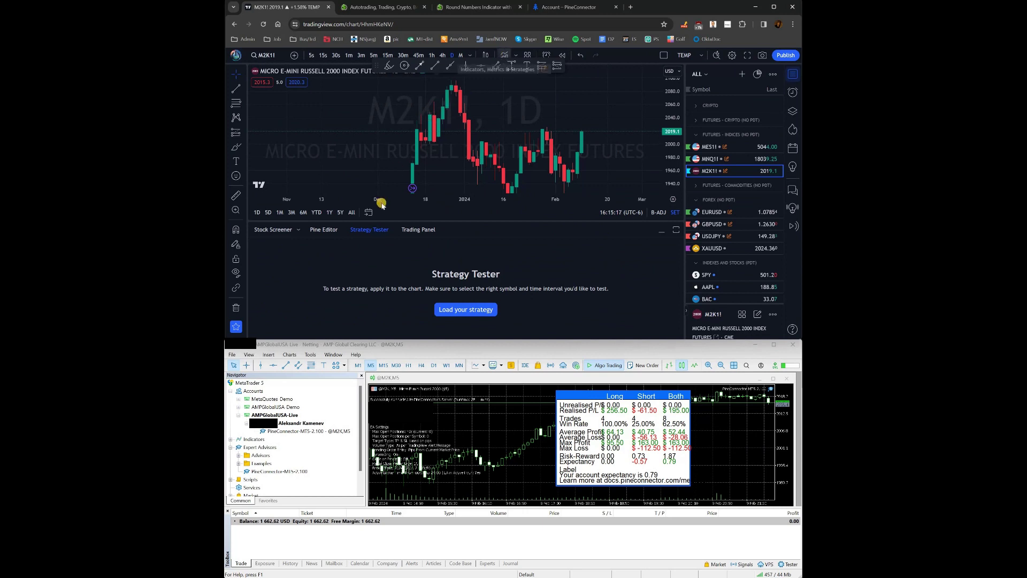
key("slash")
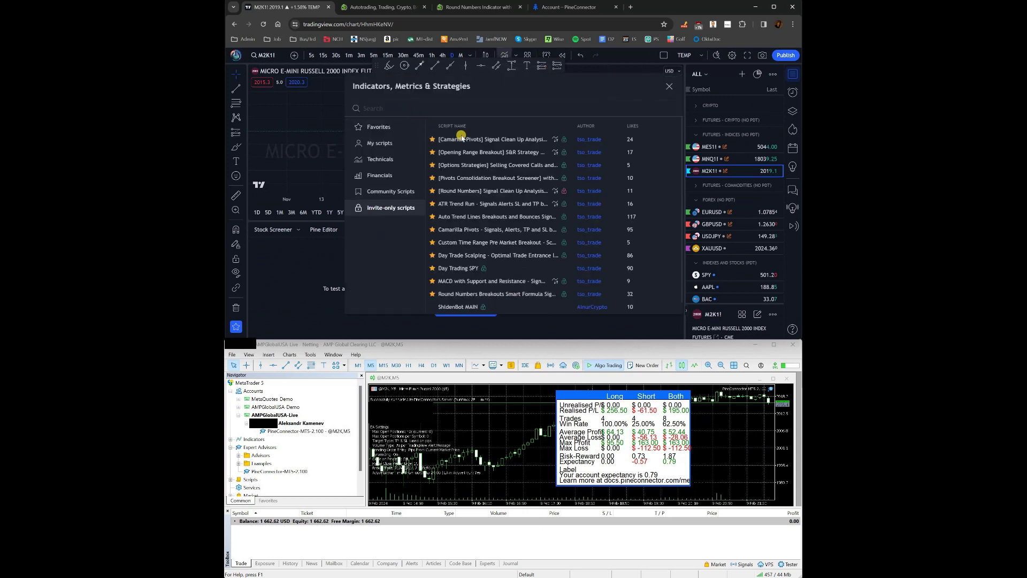
key("ctrl+v")
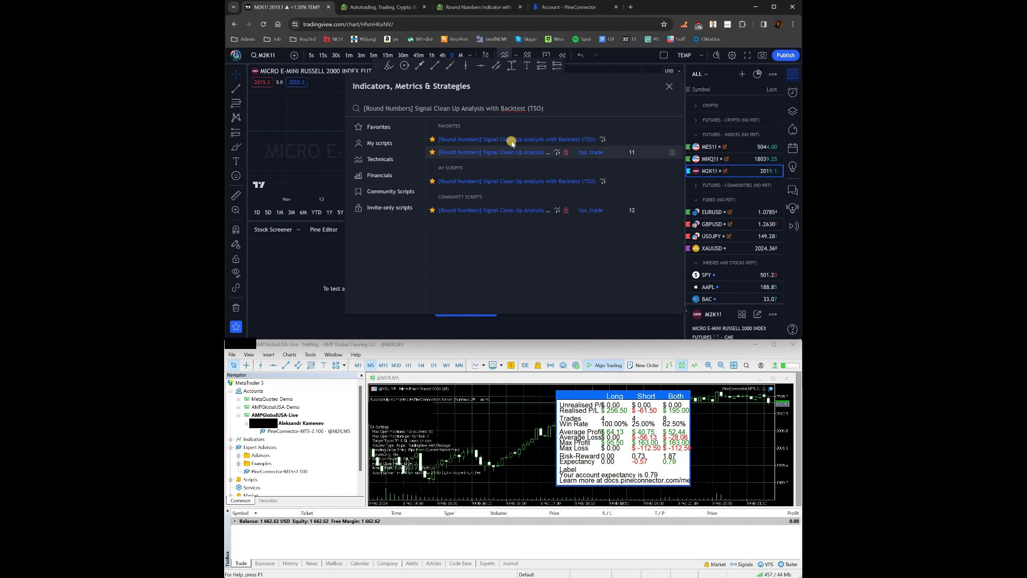
left_click(670, 87)
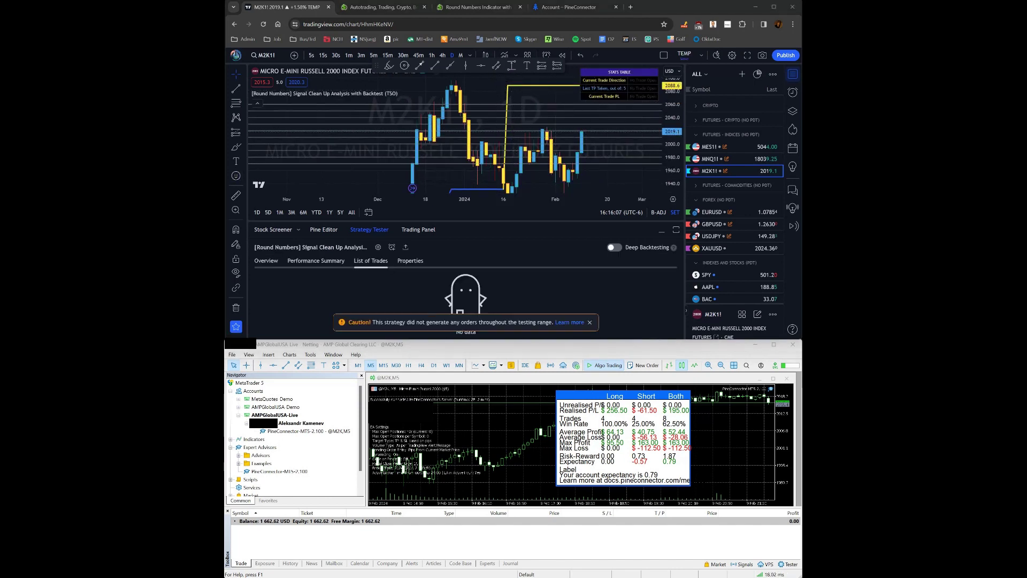
- Bring the M2K config table into view and open the Round Numbers strategy's settings dialog
key("alt+Tab")
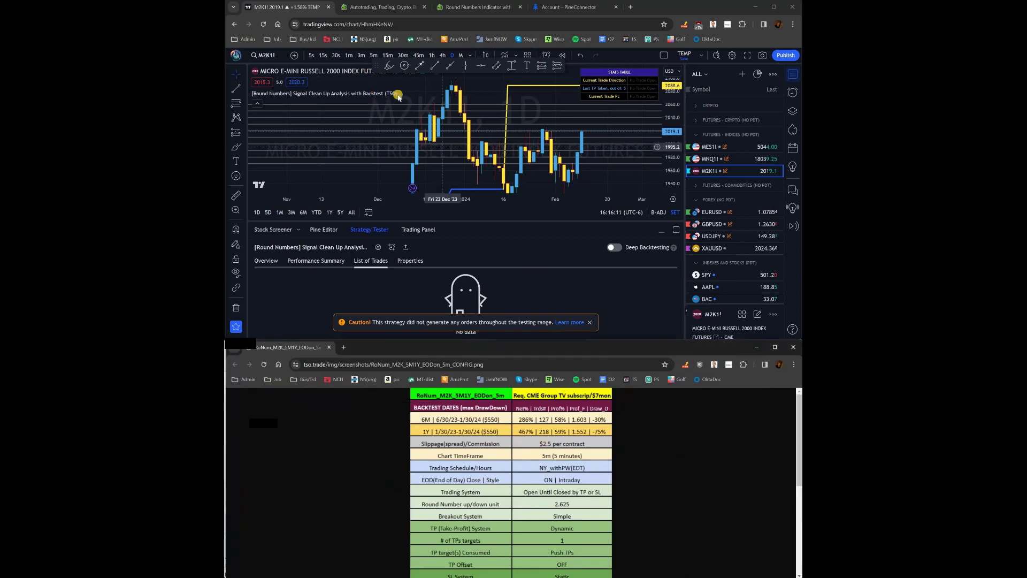
mouse_move(414, 95)
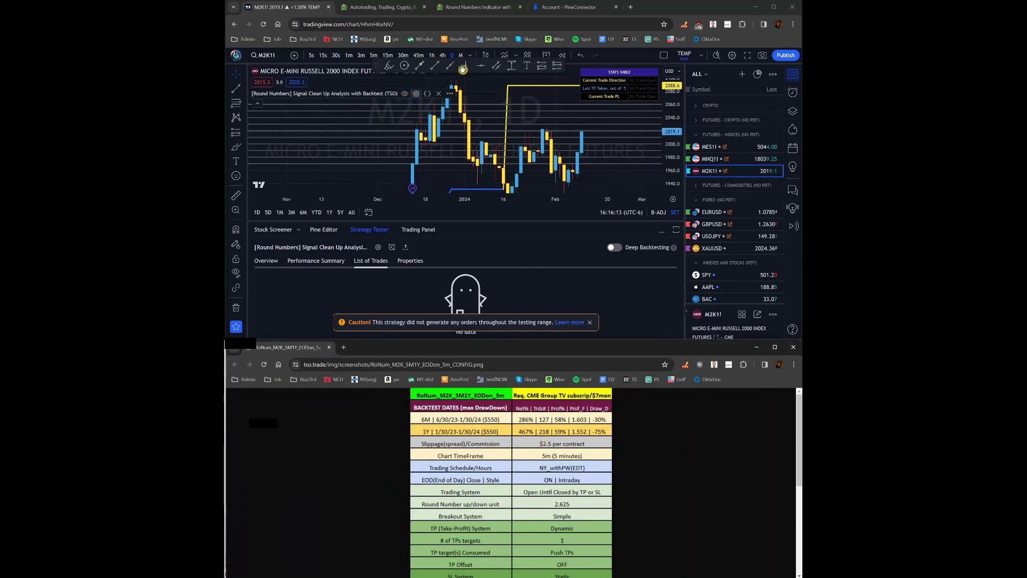
left_click(416, 94)
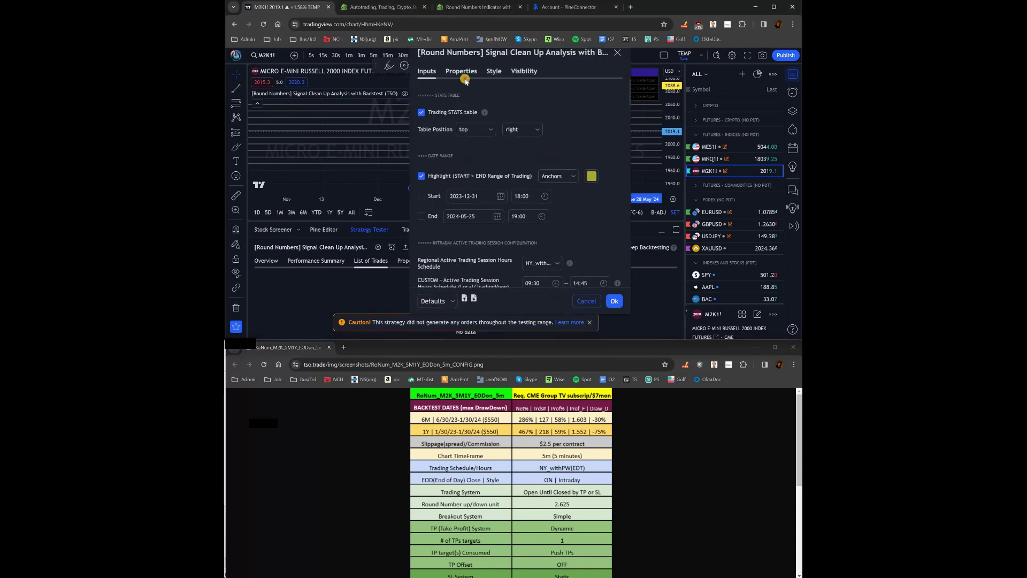
- In Properties, set Initial capital to 550 and Order size to 1
left_click(464, 78)
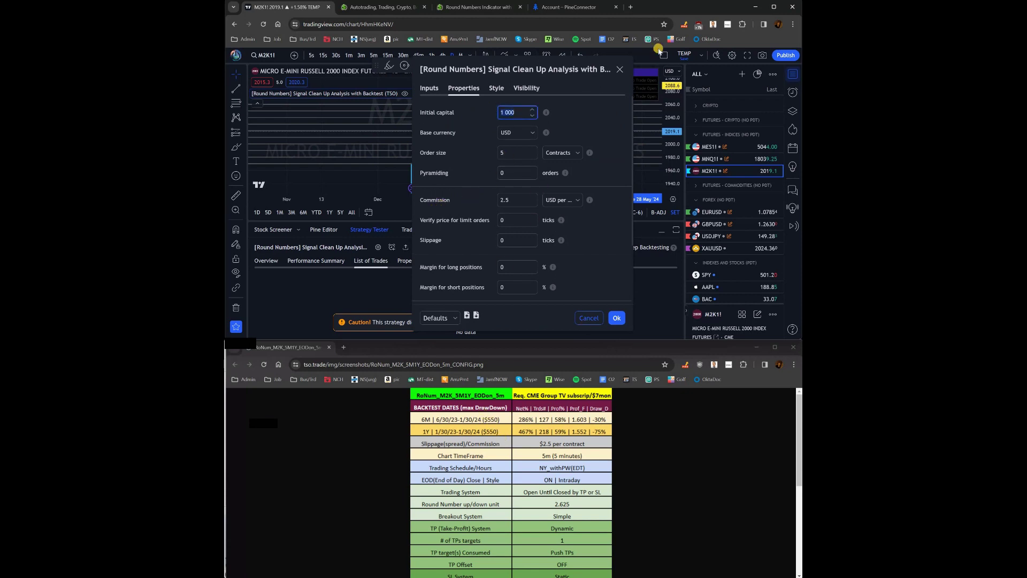
key("ctrl+a")
type("550")
left_click(508, 153)
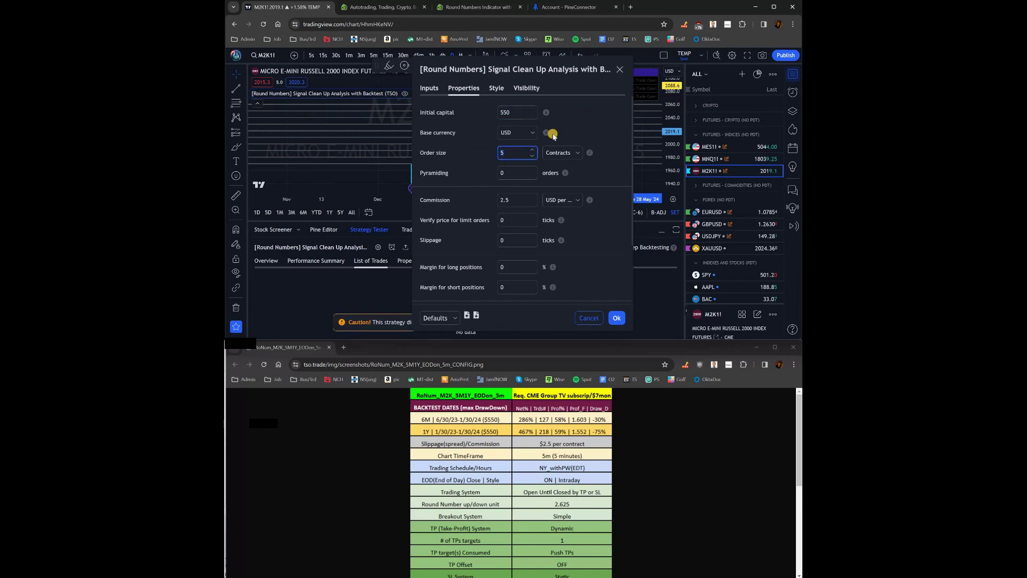
key("BackSpace")
type("1")
left_click(497, 113)
- Go back to the Inputs tab and switch to the tso.trade Round Numbers indicator page
left_click(427, 88)
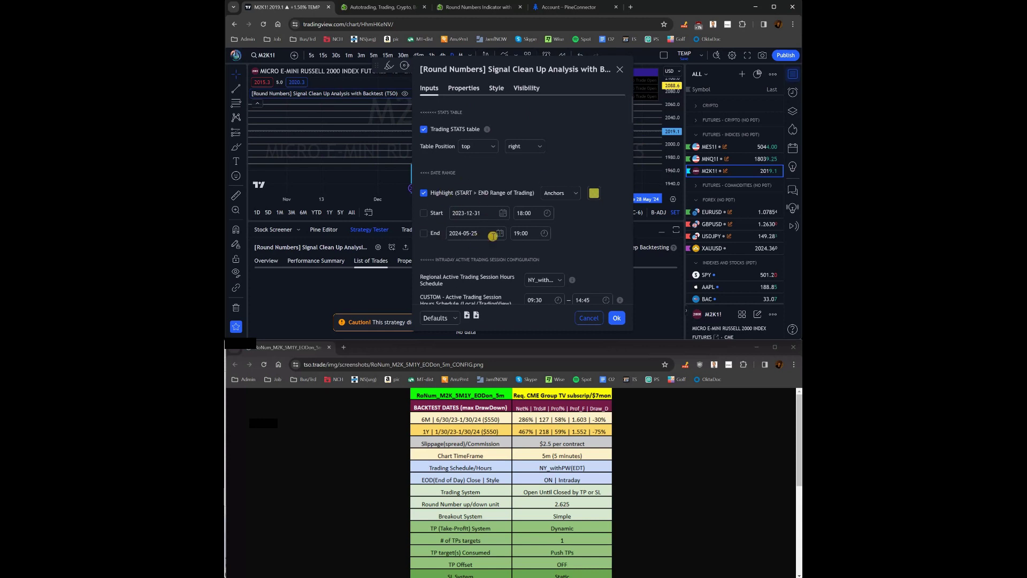
scroll(523, 164, "down", 3)
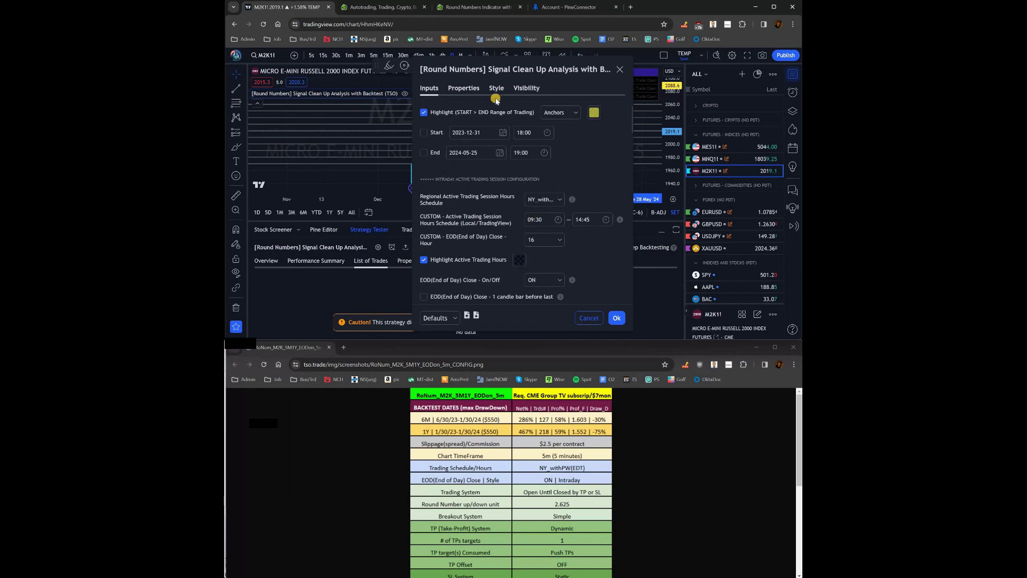
left_click(461, 10)
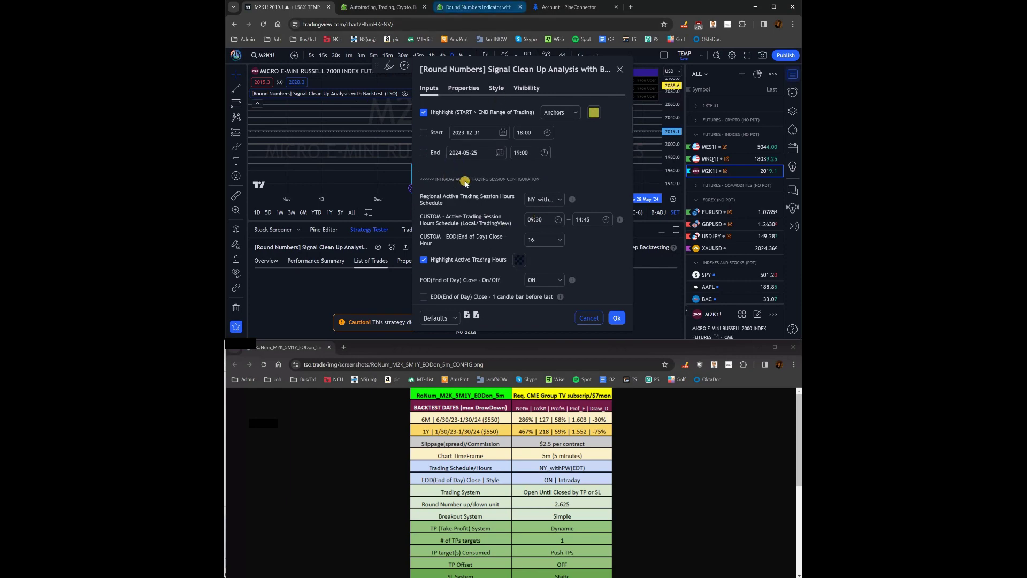
scroll(754, 159, "up", 5)
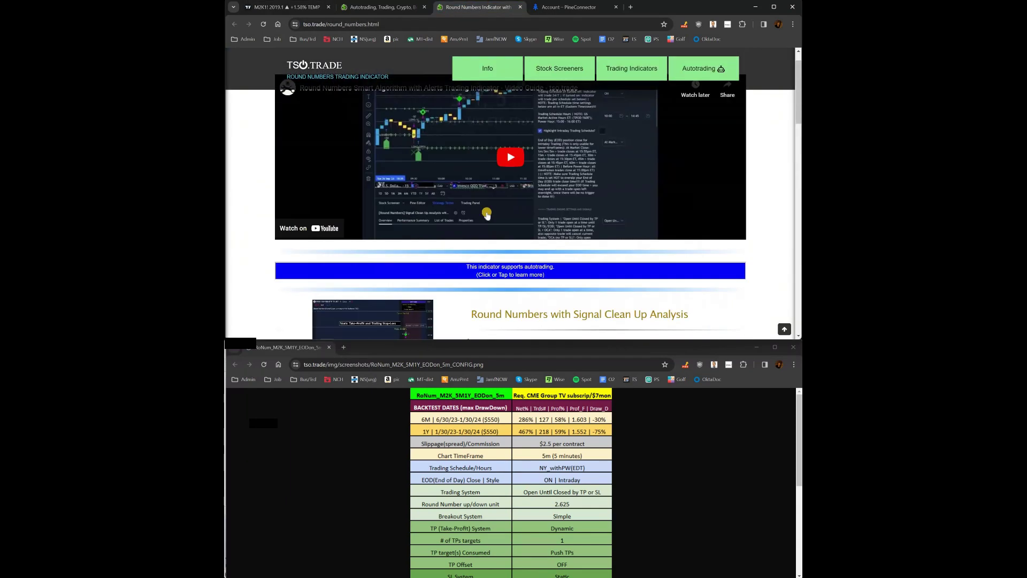
- Scroll through the Round Numbers page, view the Autotrading instructions, then return to TradingView with Ctrl+1
scroll(754, 202, "down", 5)
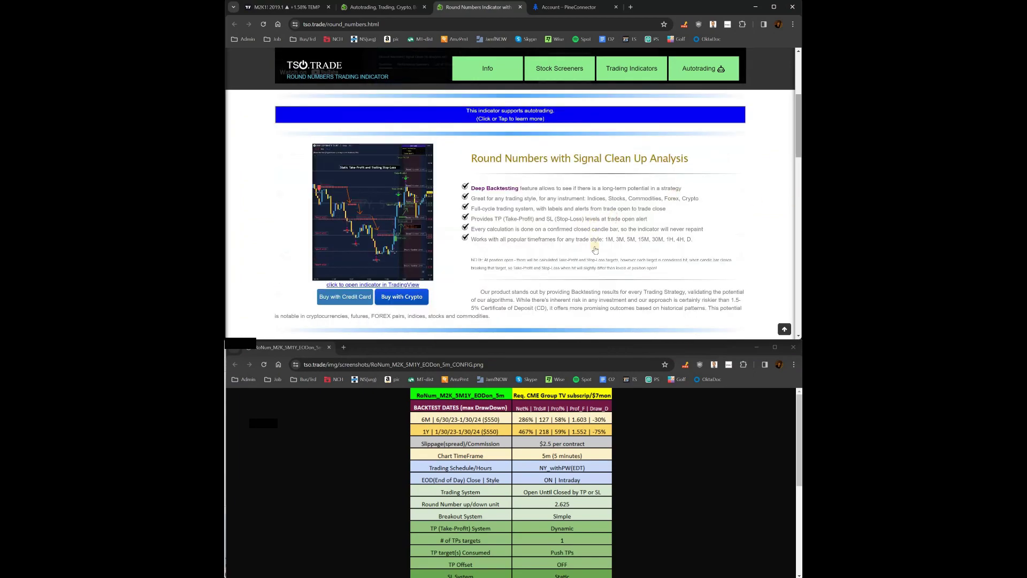
scroll(754, 202, "down", 15)
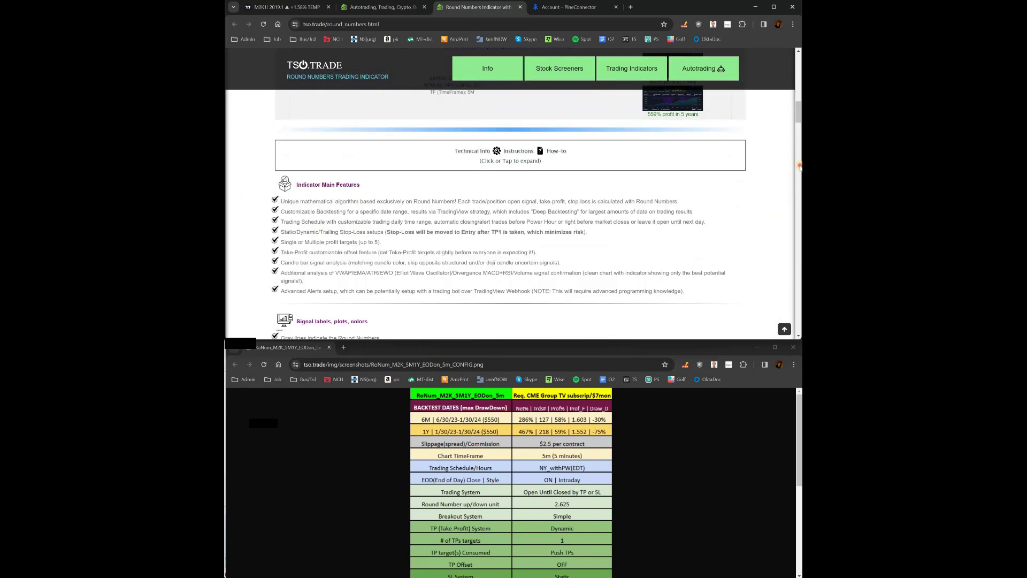
scroll(566, 211, "down", 5)
scroll(566, 210, "up", 8)
scroll(602, 184, "up", 10)
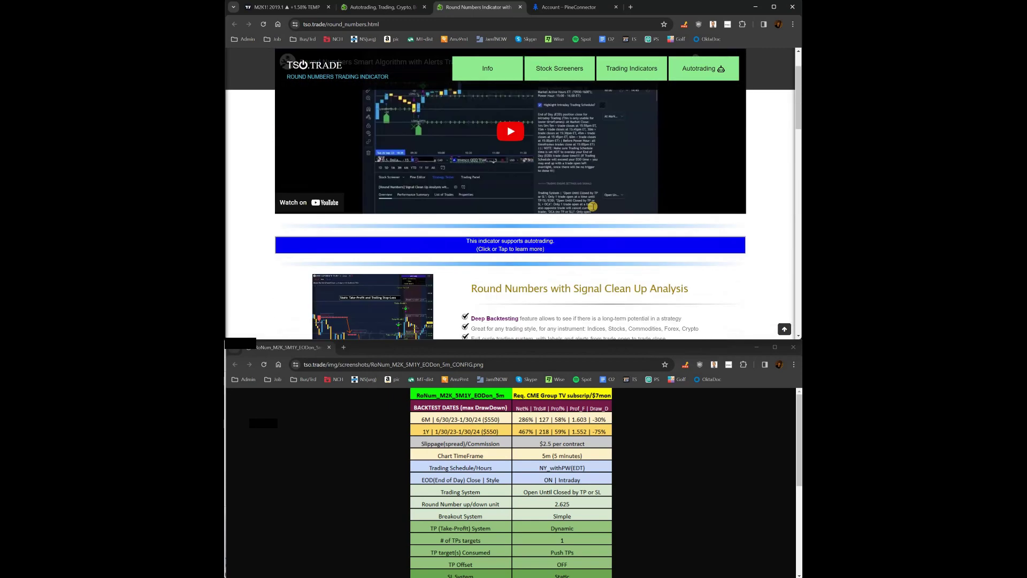
scroll(598, 203, "down", 10)
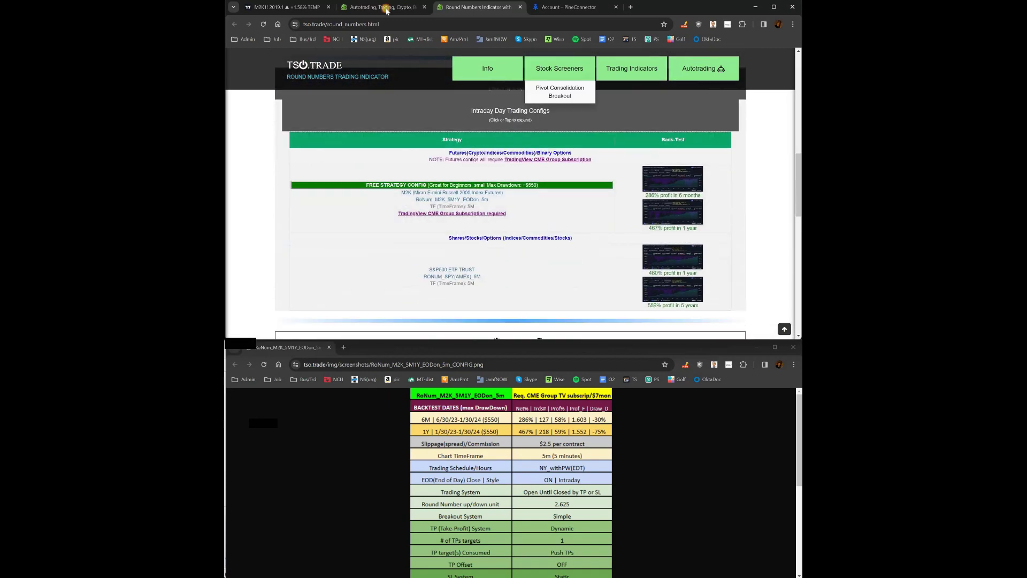
left_click(396, 7)
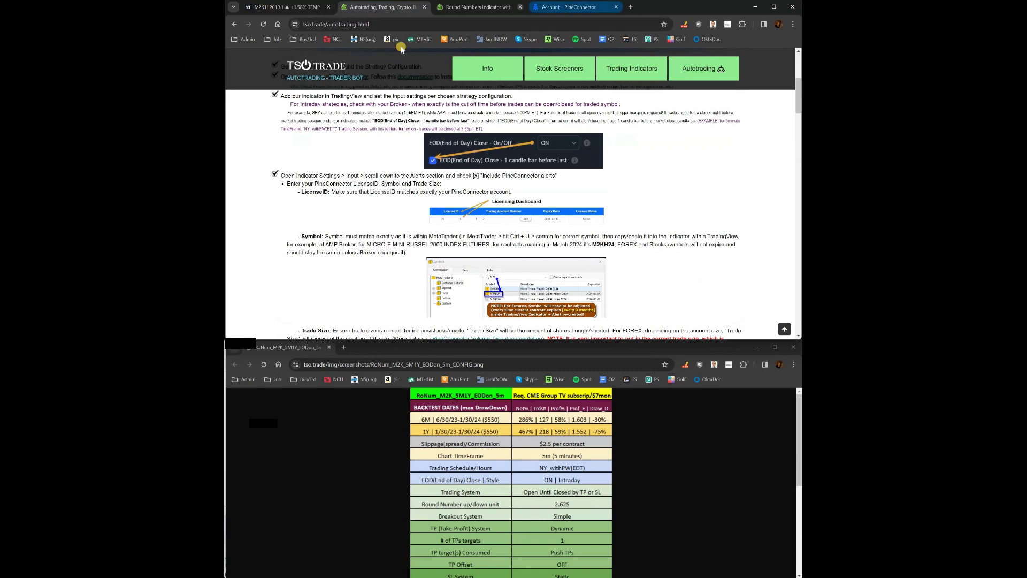
key("ctrl+1")
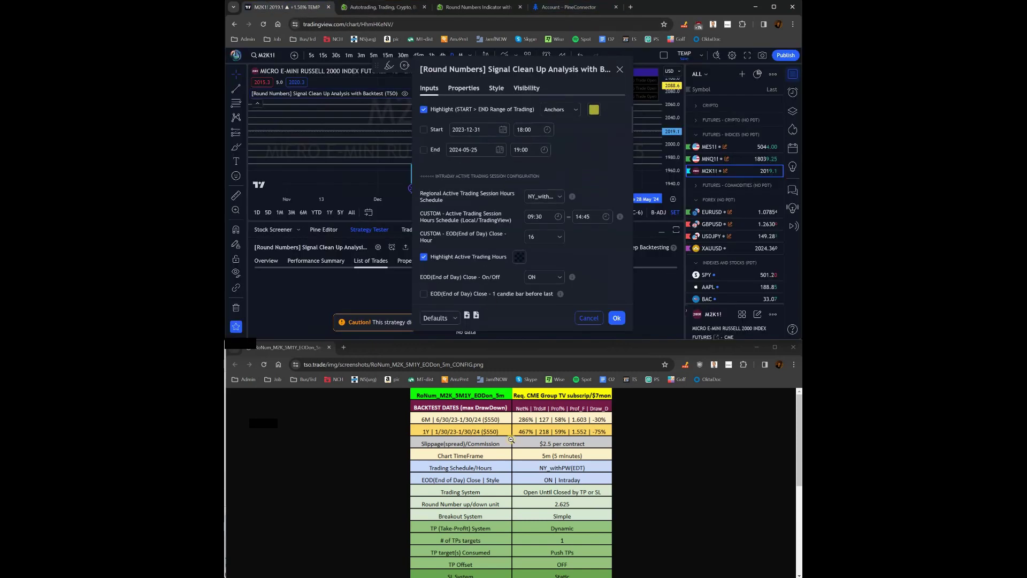
- Apply the settings, switch M2K1! to 5-minute bars showing 121 trades, and reopen the indicator settings
scroll(573, 177, "down", 2)
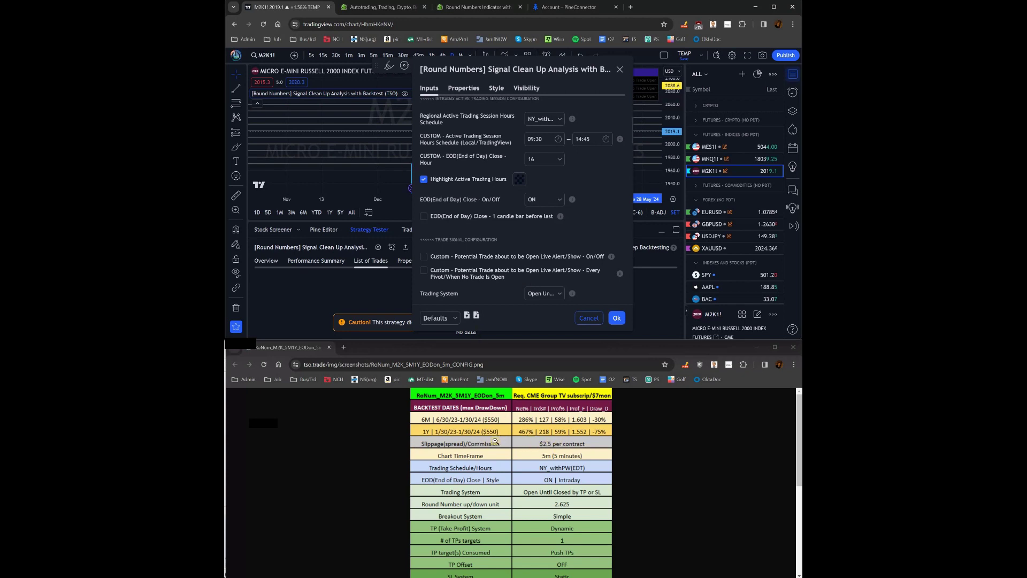
left_click(617, 317)
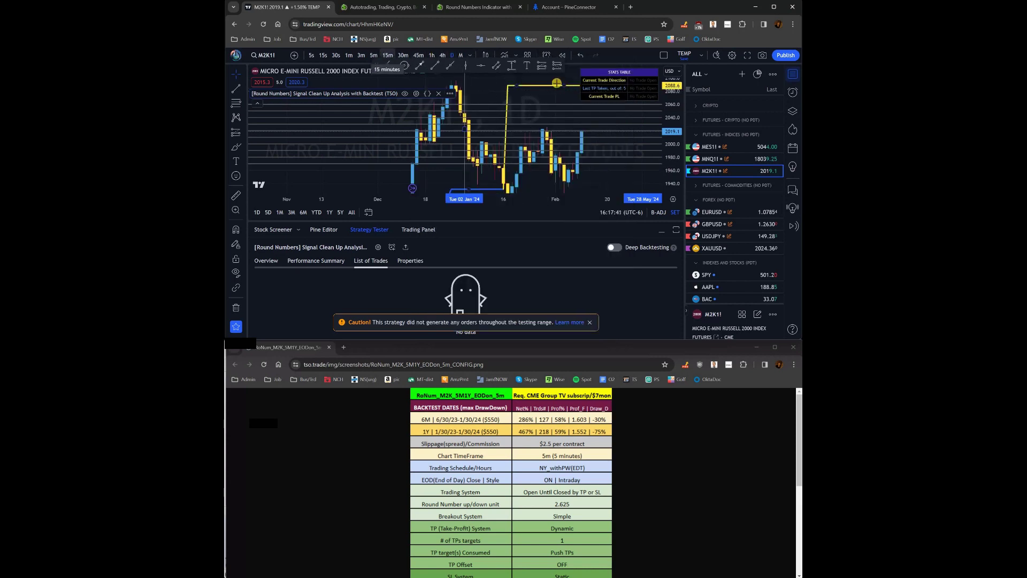
left_click(373, 55)
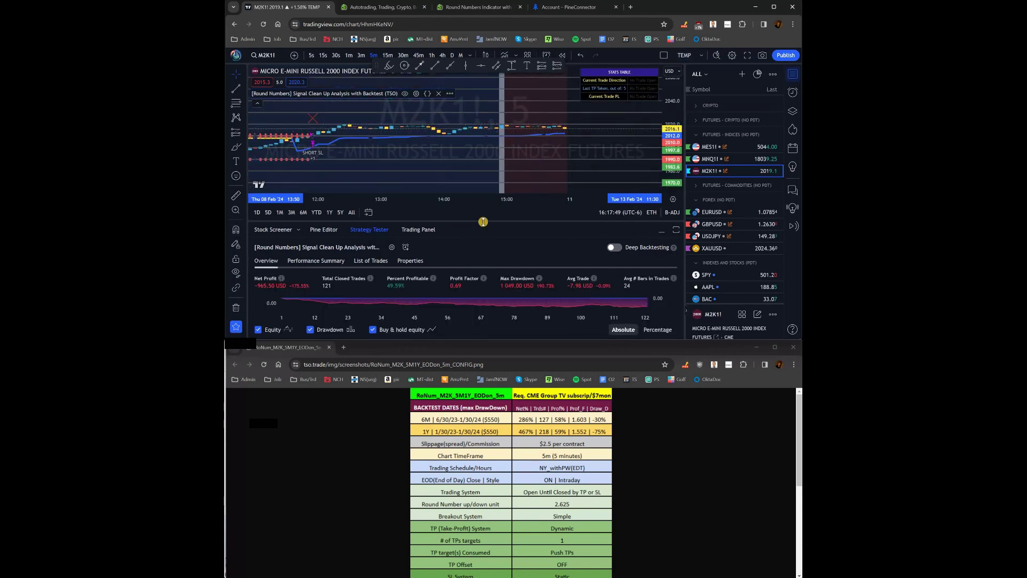
left_click_drag(486, 206, 418, 97)
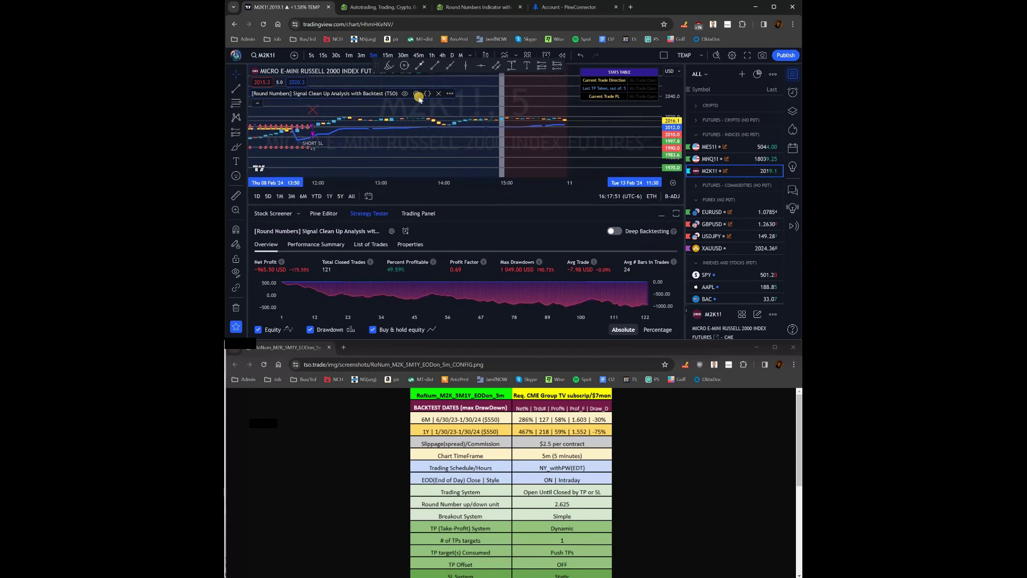
double_click(610, 62)
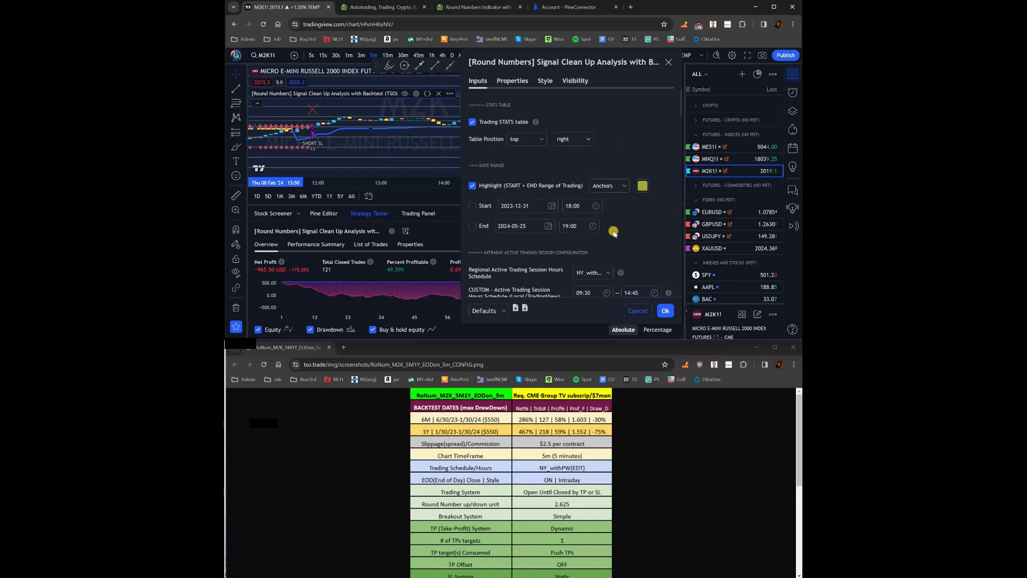
- Check the trading session schedule choices in the Inputs tab without changing them
scroll(501, 152, "down", 2)
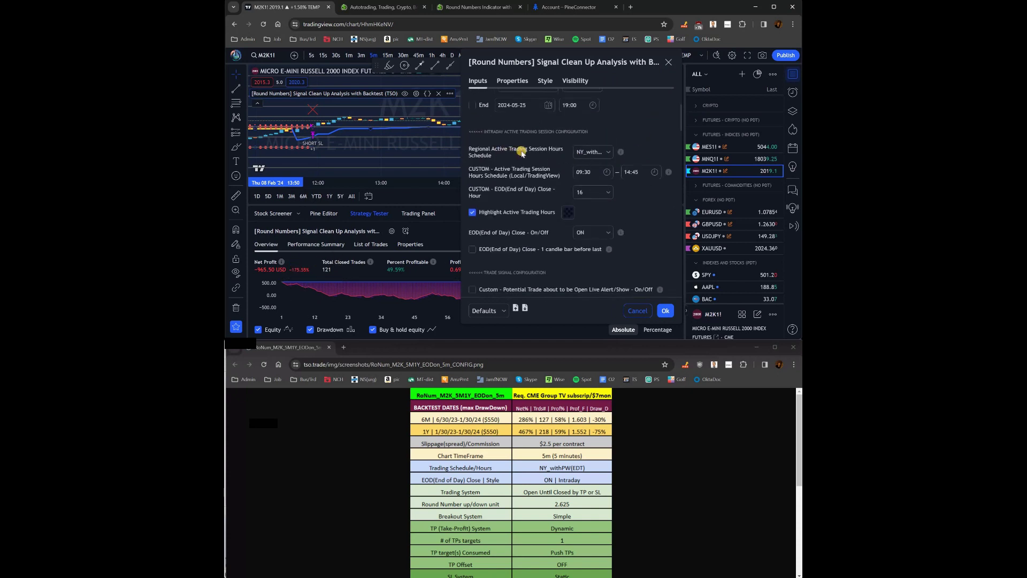
left_click(600, 154)
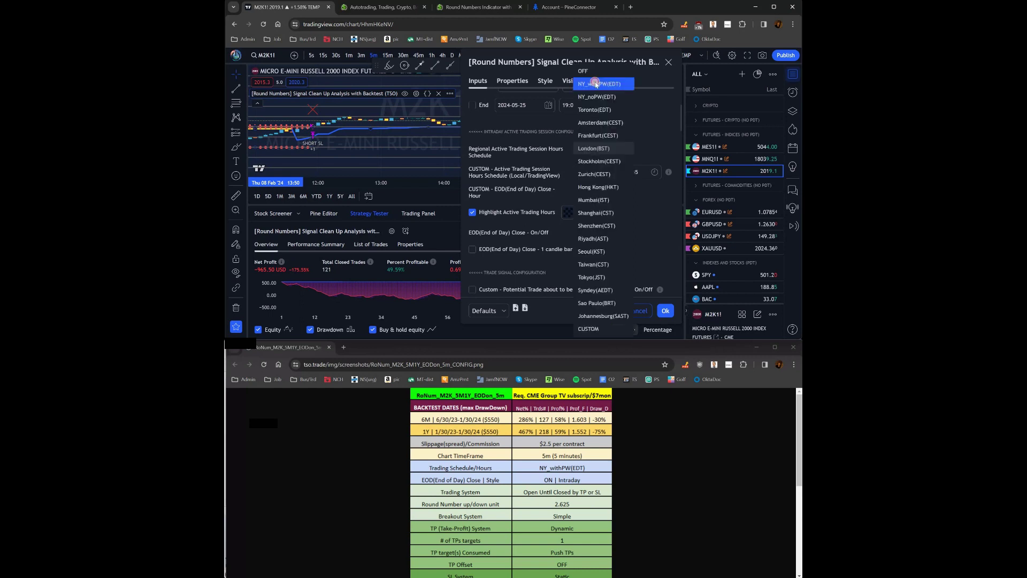
key("Escape")
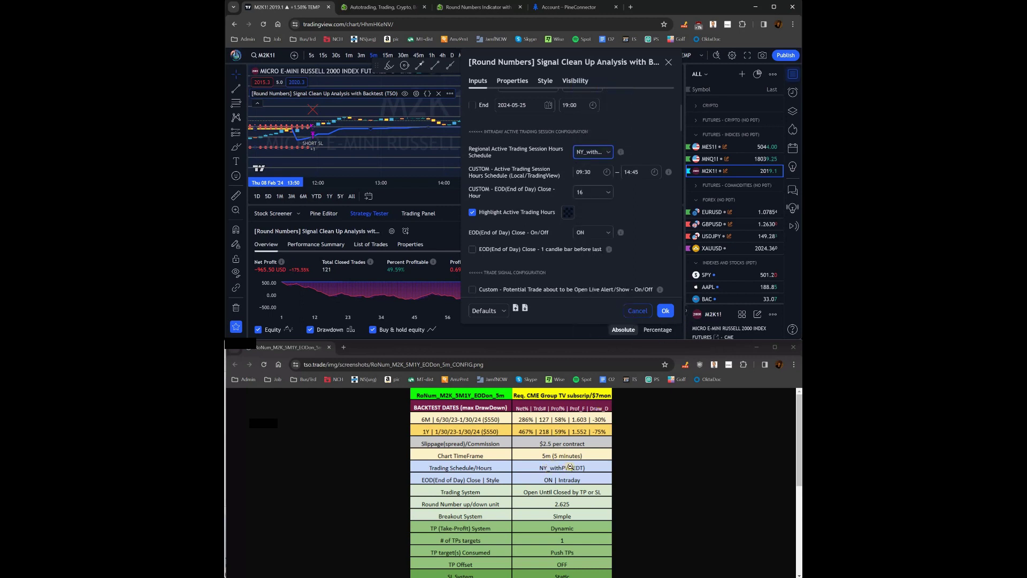
scroll(620, 204, "down", 1)
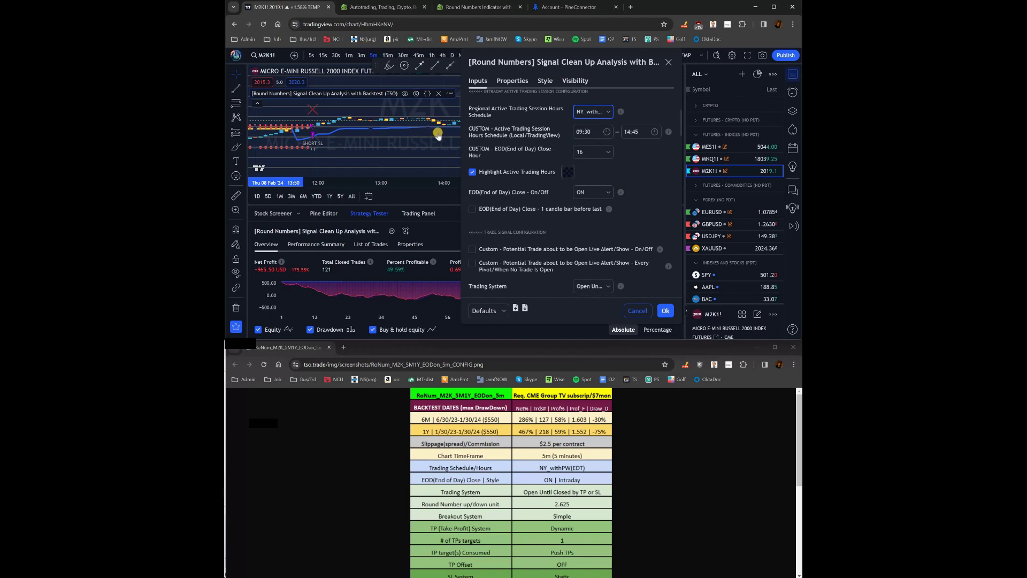
- Scroll the M2K config table, then open the tso.trade autotrading instructions page
left_click(477, 495)
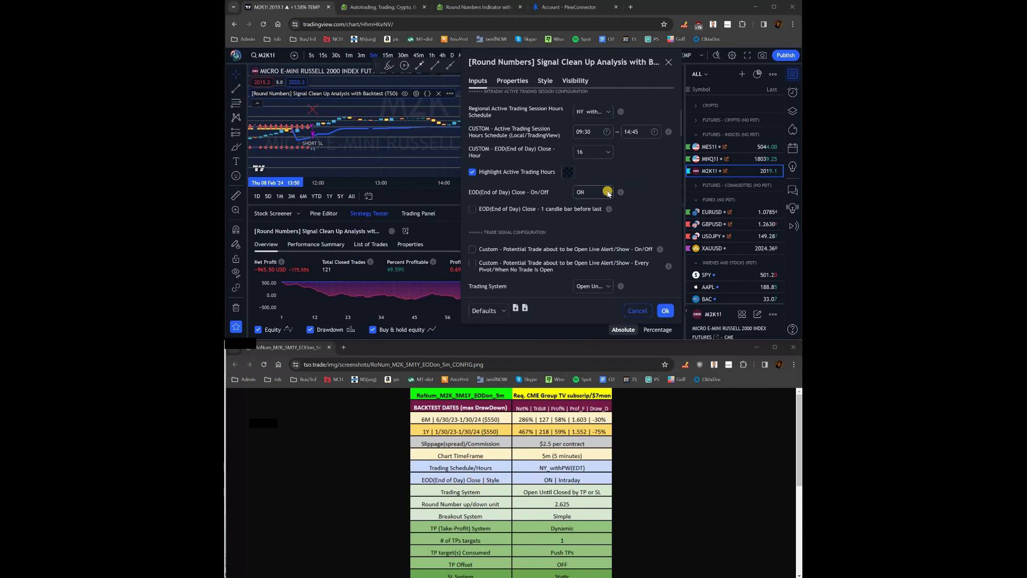
scroll(500, 173, "down", 1)
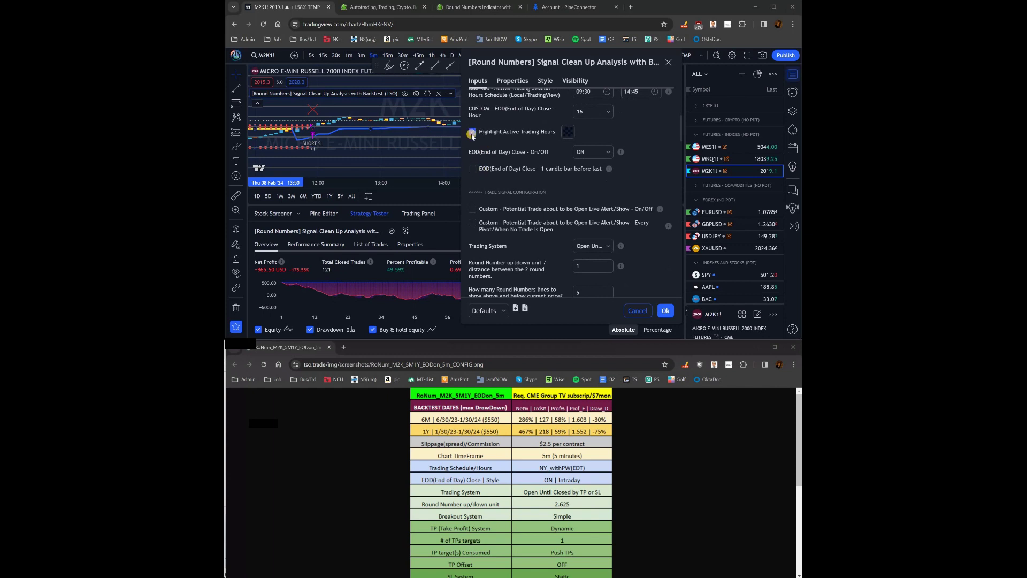
scroll(480, 124, "down", 1)
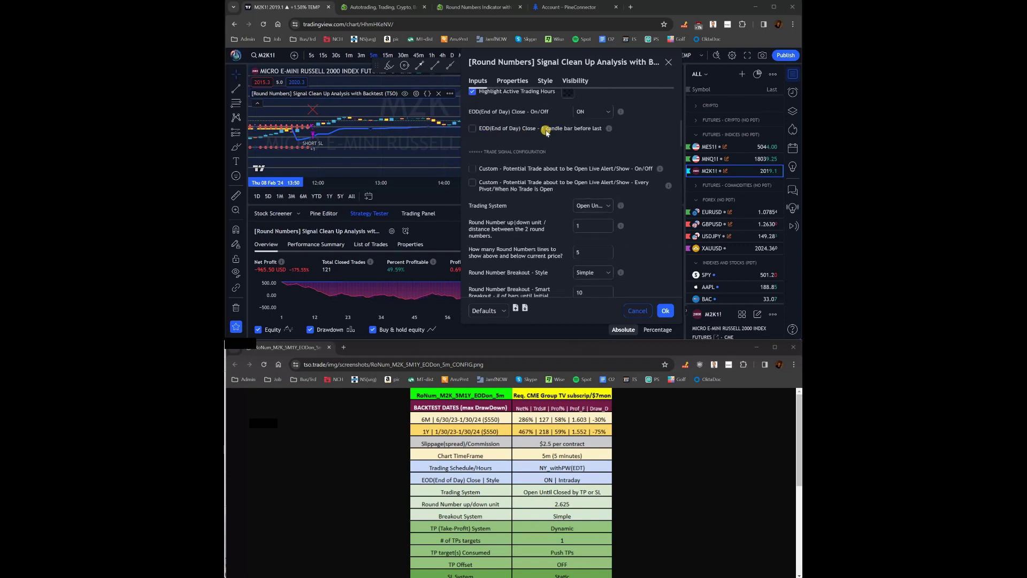
left_click(377, 10)
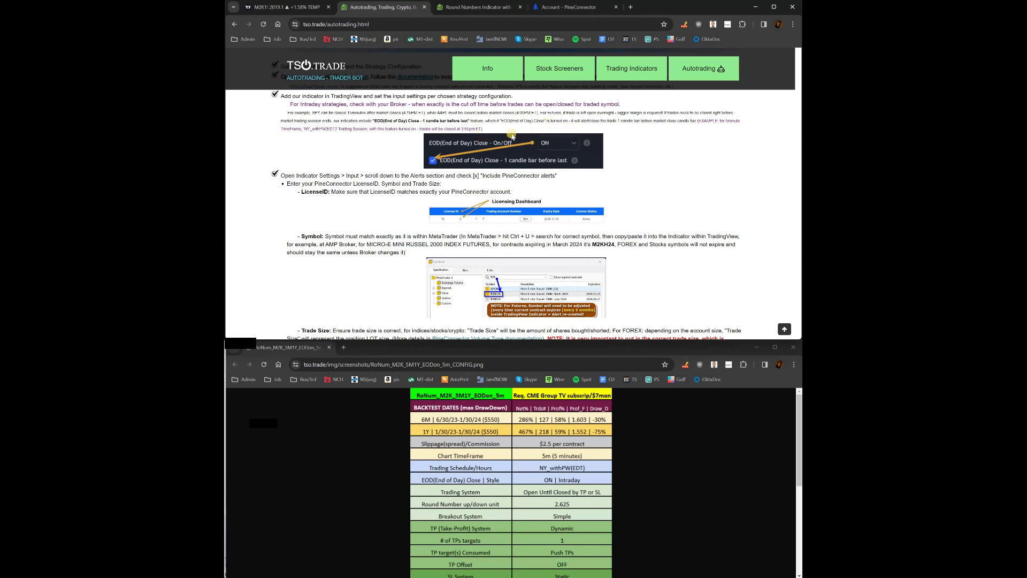
- Back in the indicator settings, keep NY_withPW(EDT) as the session schedule
left_click(278, 9)
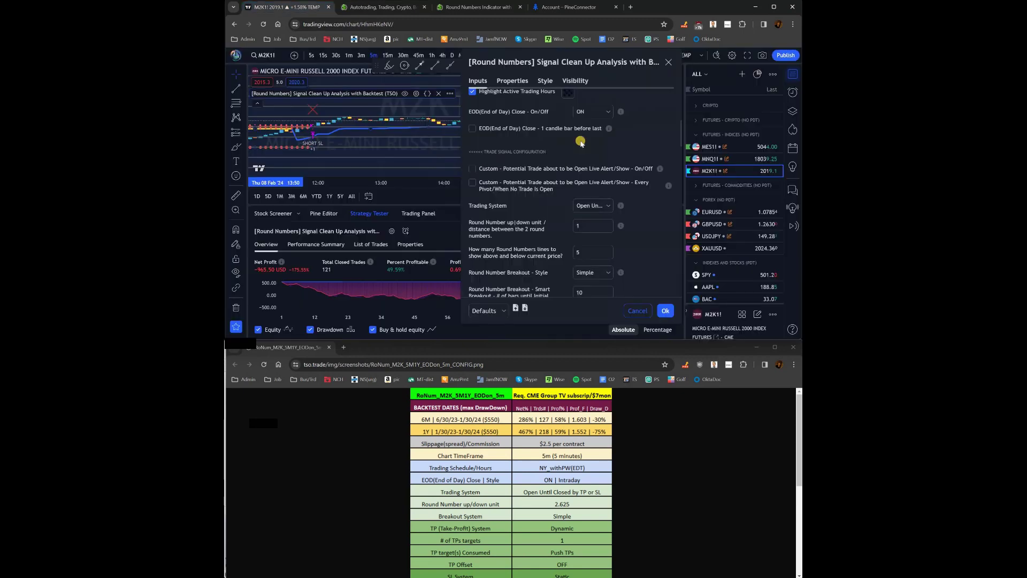
scroll(589, 152, "up", 2)
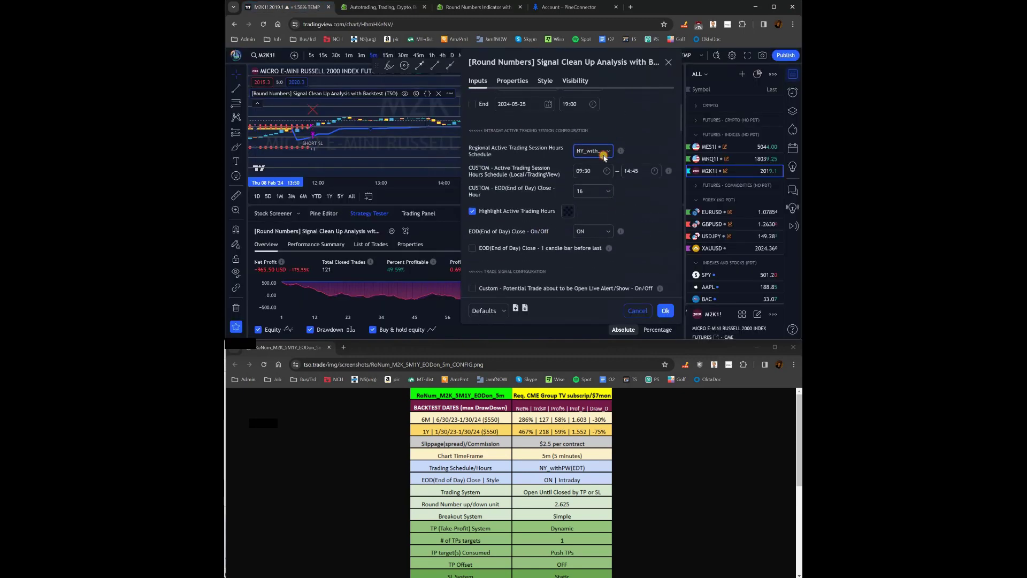
left_click(592, 152)
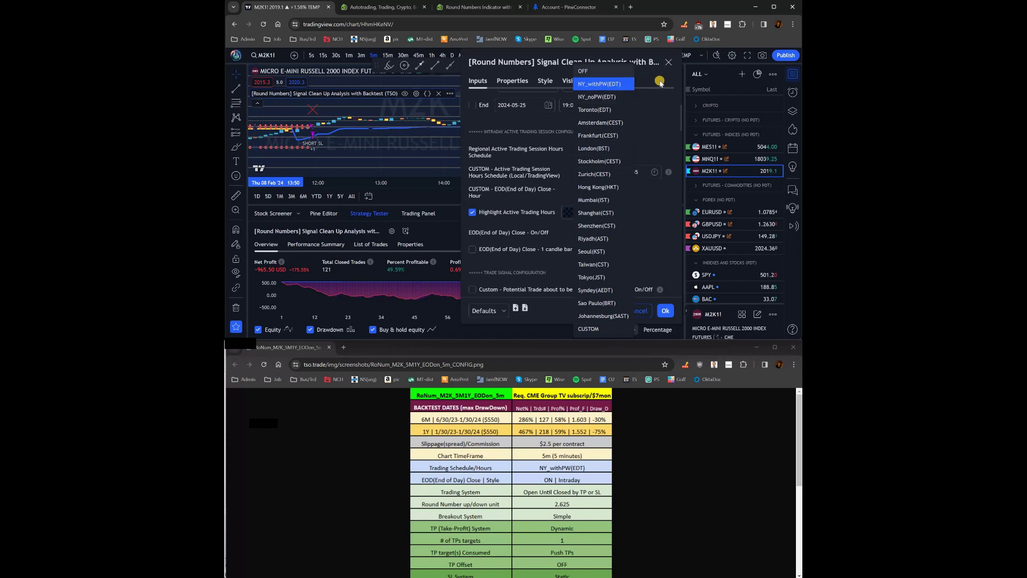
left_click(640, 110)
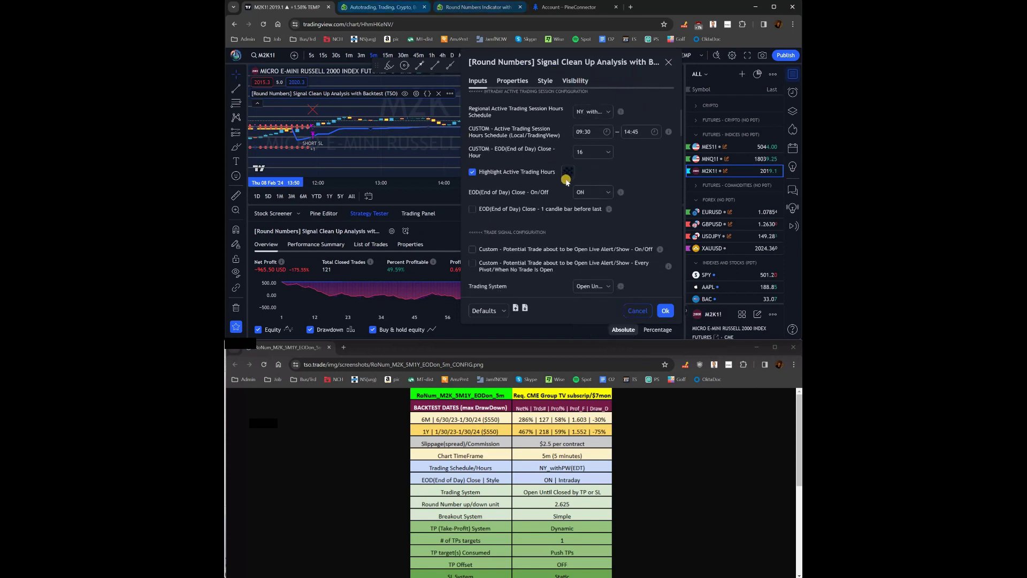
scroll(540, 104, "down", 1)
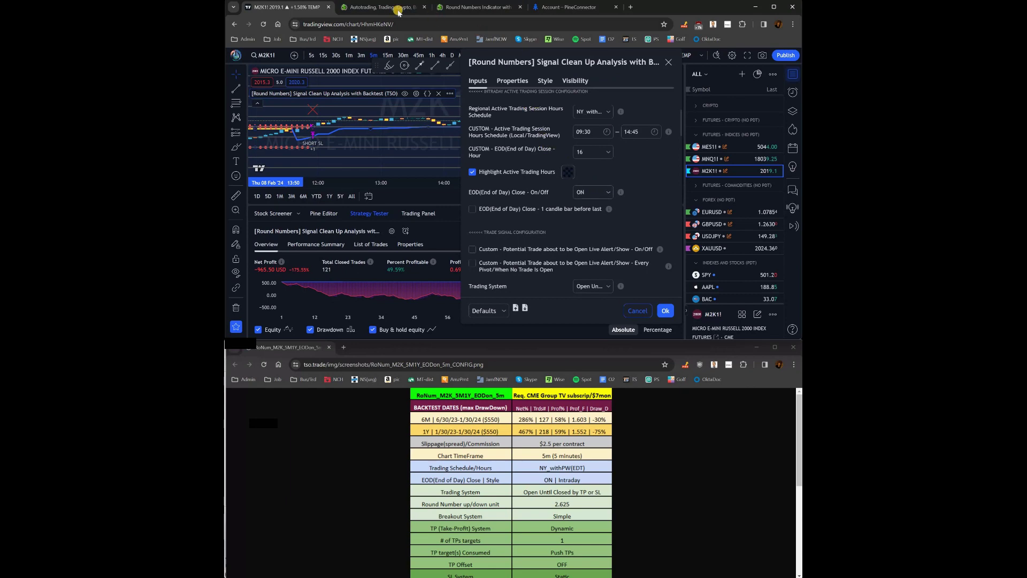
- Compare with the autotrading guide, then apply the settings, giving -1,022.50 USD over 127 trades
key("ctrl+Tab")
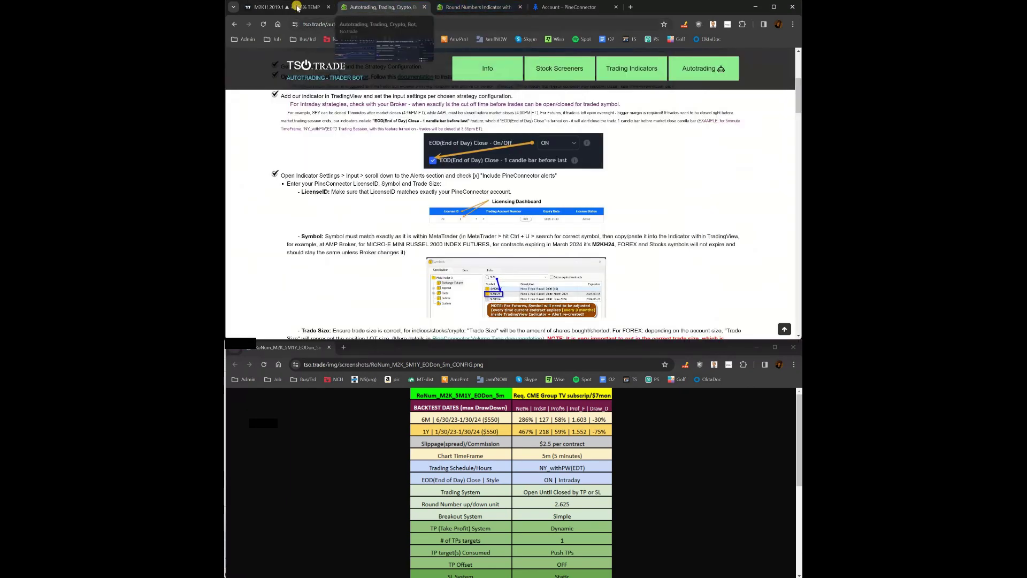
key("ctrl+shift+Tab")
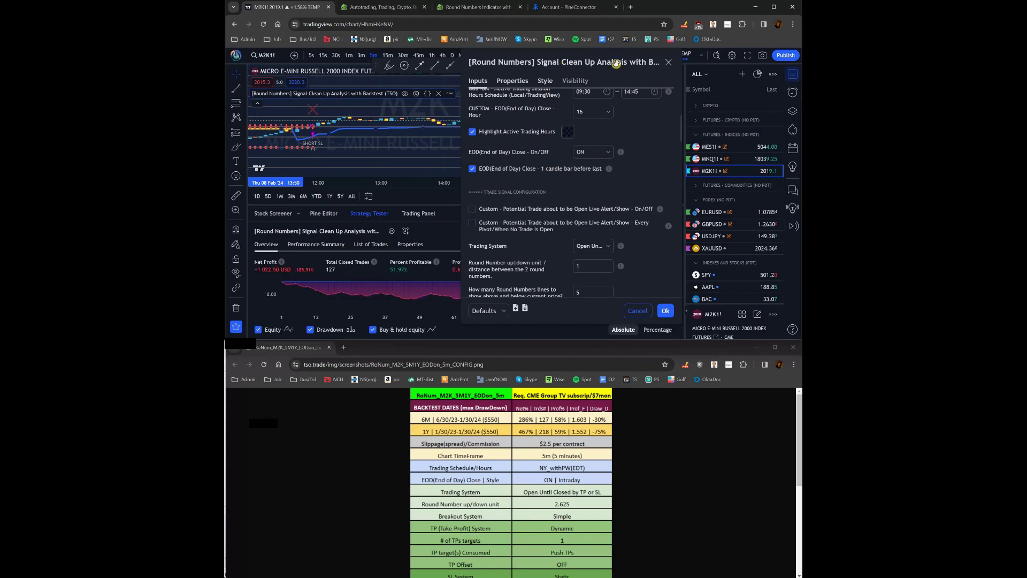
left_click_drag(612, 60, 715, 58)
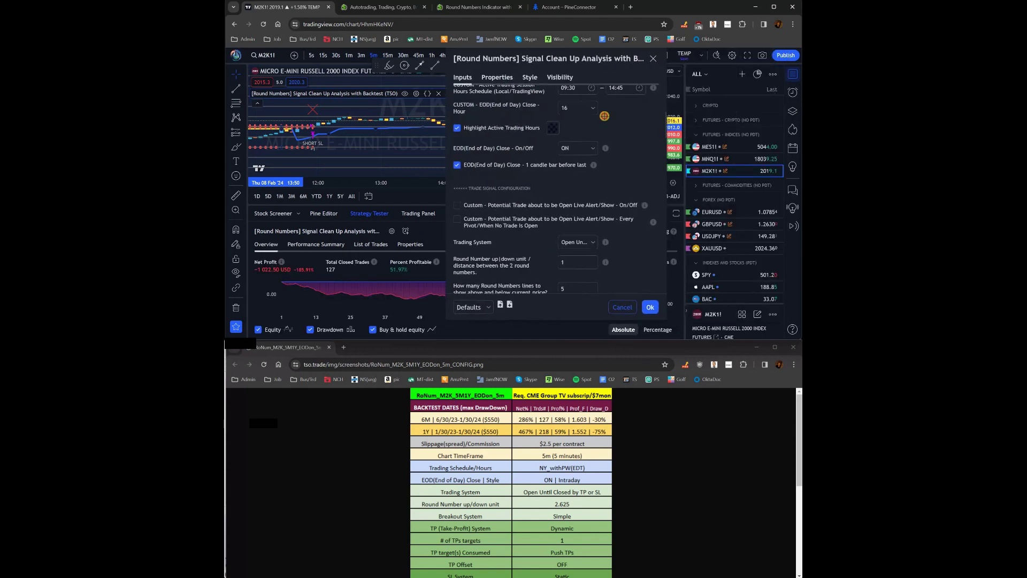
left_click(649, 308)
scroll(488, 133, "down", 3)
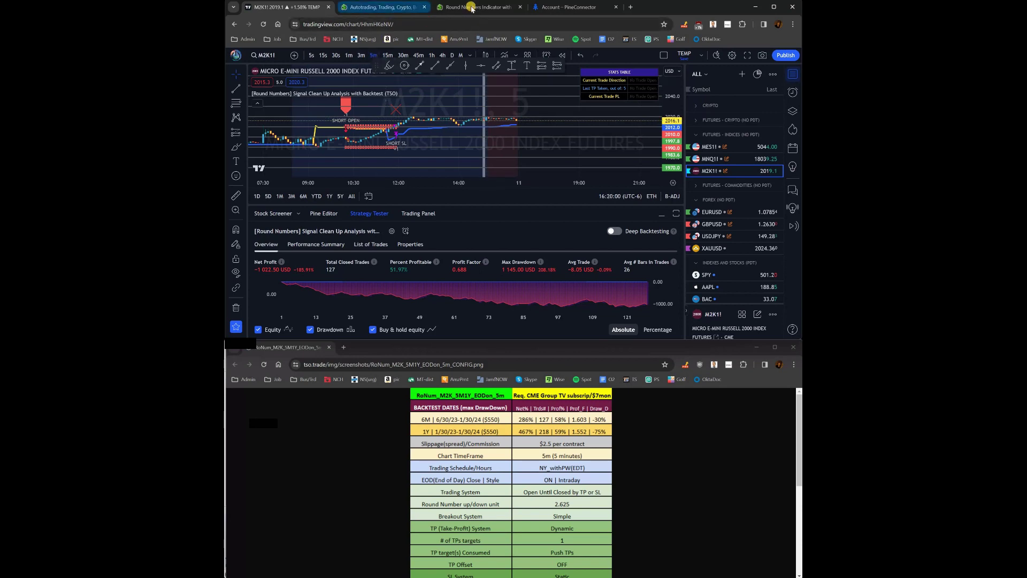
- Check the tso.trade pages, return to the M2K1! chart, and reopen the Round Numbers indicator settings
left_click(383, 8)
left_click(476, 7)
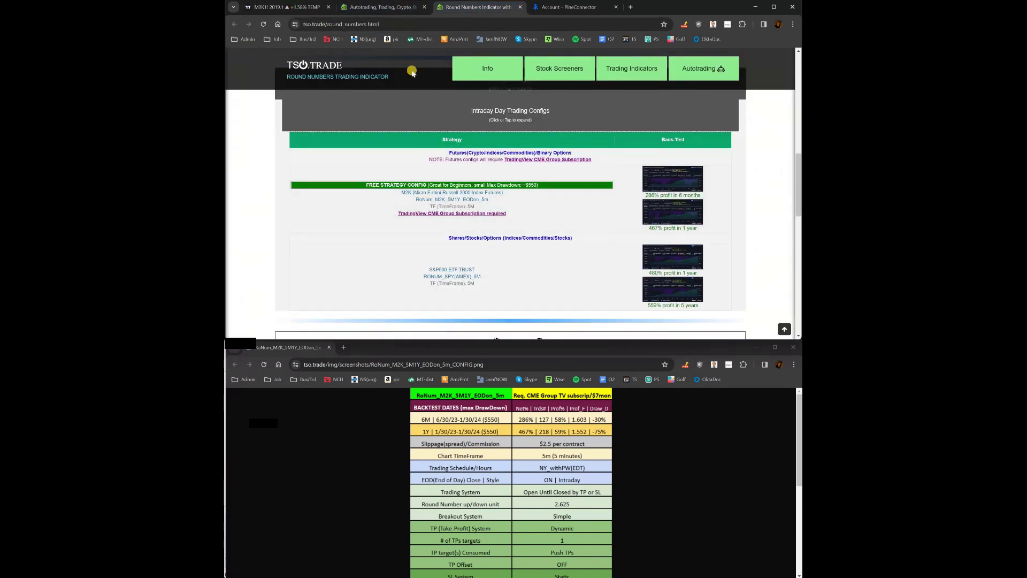
key("ctrl+1")
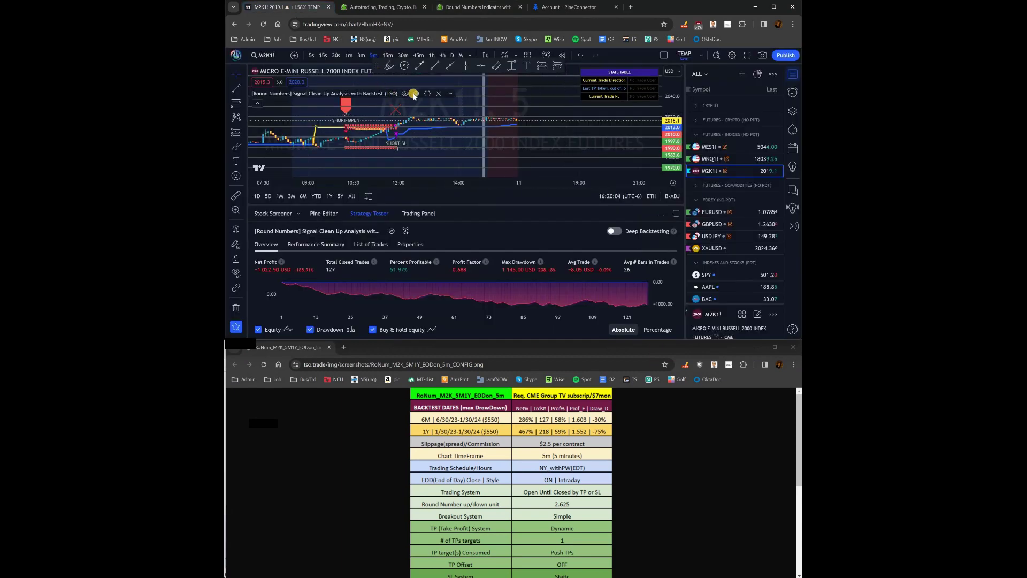
double_click(543, 86)
left_click_drag(540, 56, 551, 50)
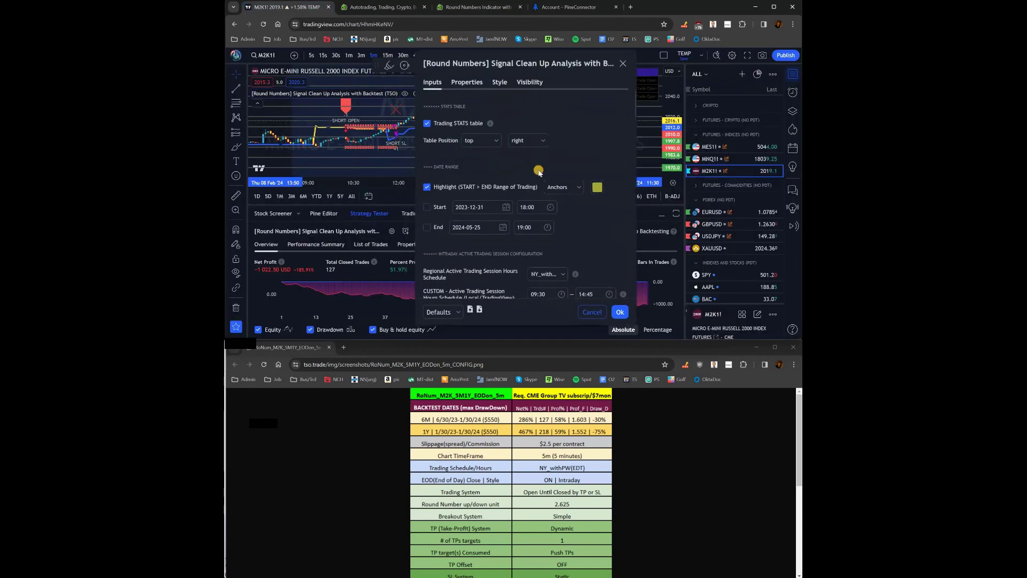
scroll(562, 179, "down", 3)
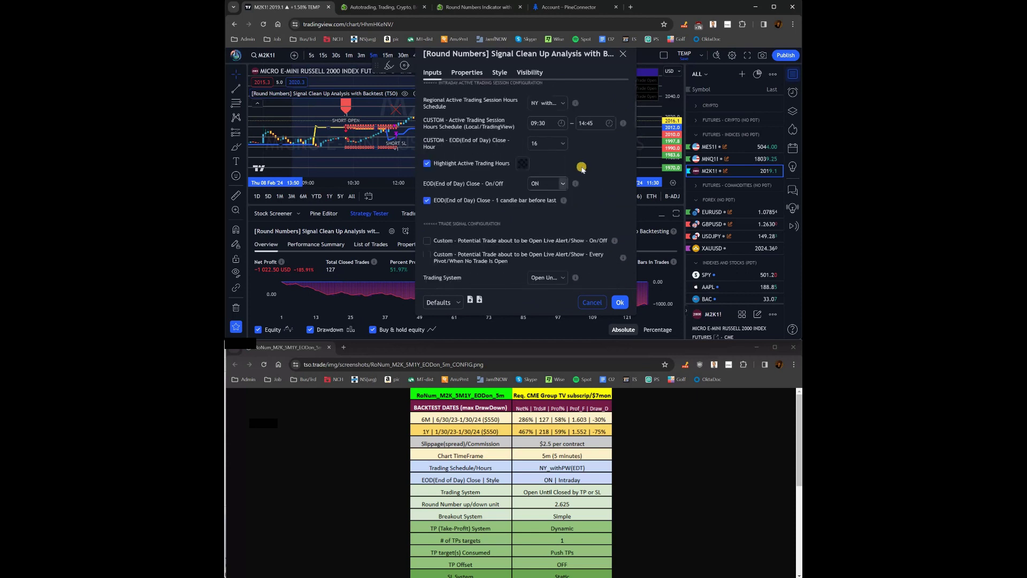
scroll(586, 179, "down", 3)
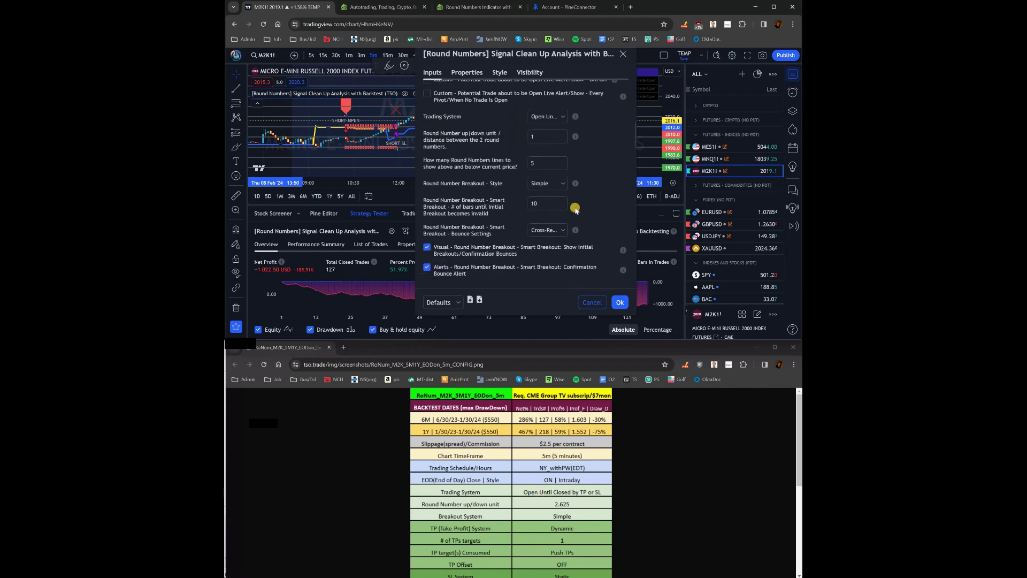
- Set Trading System to Open Until Closed by TP or SL, unit 2.625, Smart Breakout visual and alerts off
left_click(553, 119)
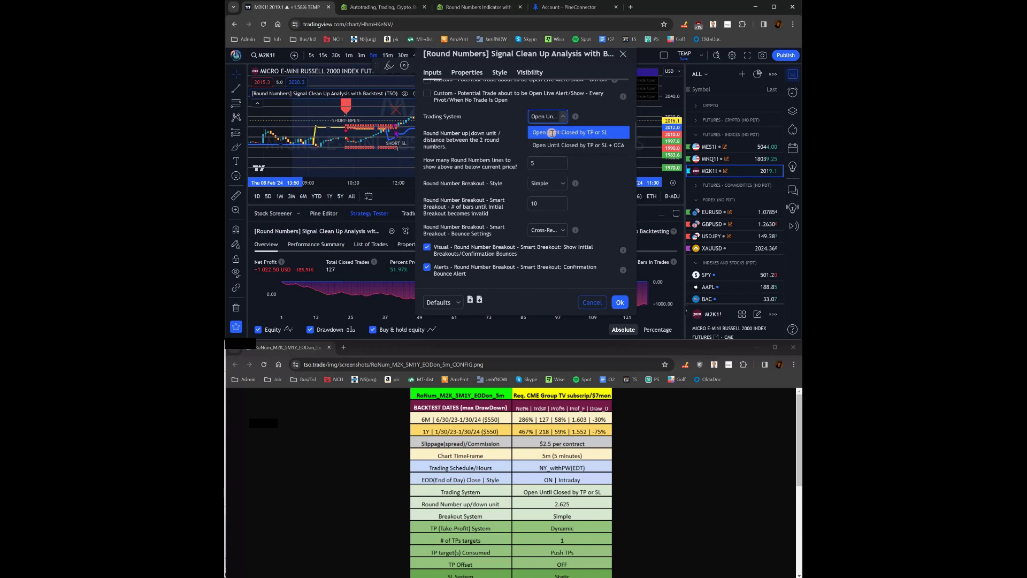
left_click(551, 133)
key("Tab")
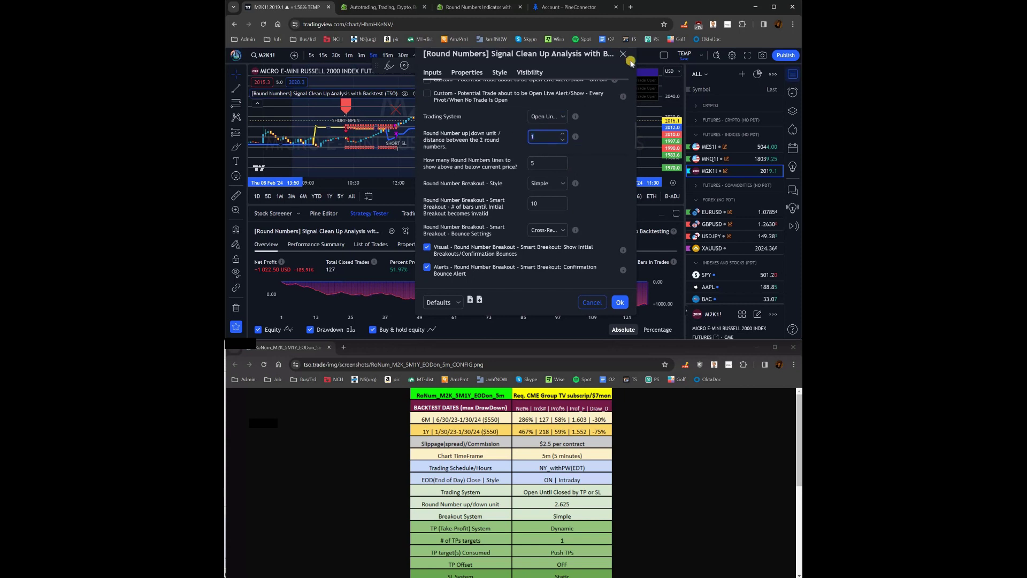
type("2.625")
scroll(462, 133, "down", 3)
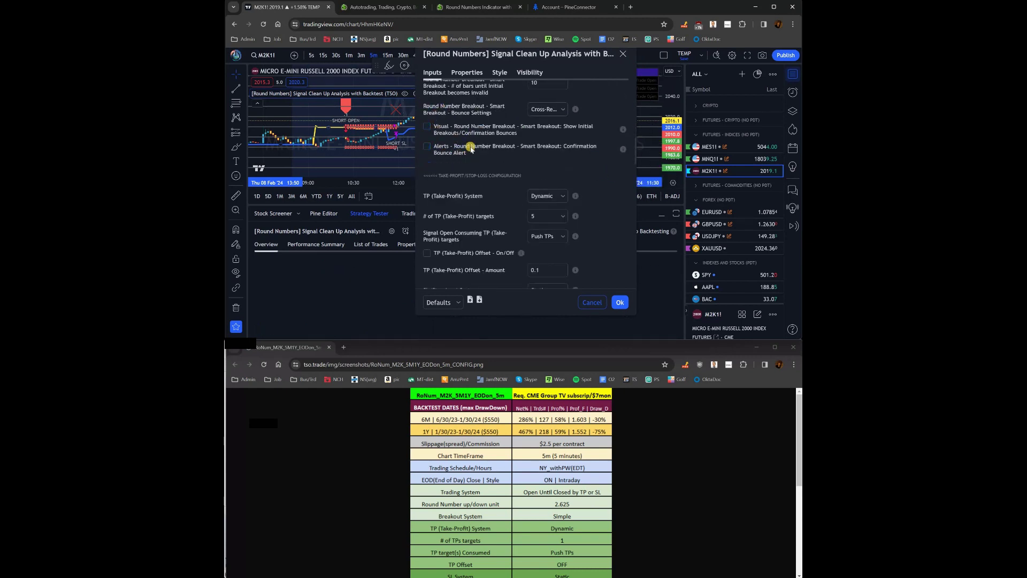
left_click(498, 130)
left_click(497, 151)
- Set # of TP targets to 1, yielding 377.50 USD net over 71 trades
scroll(590, 143, "down", 2)
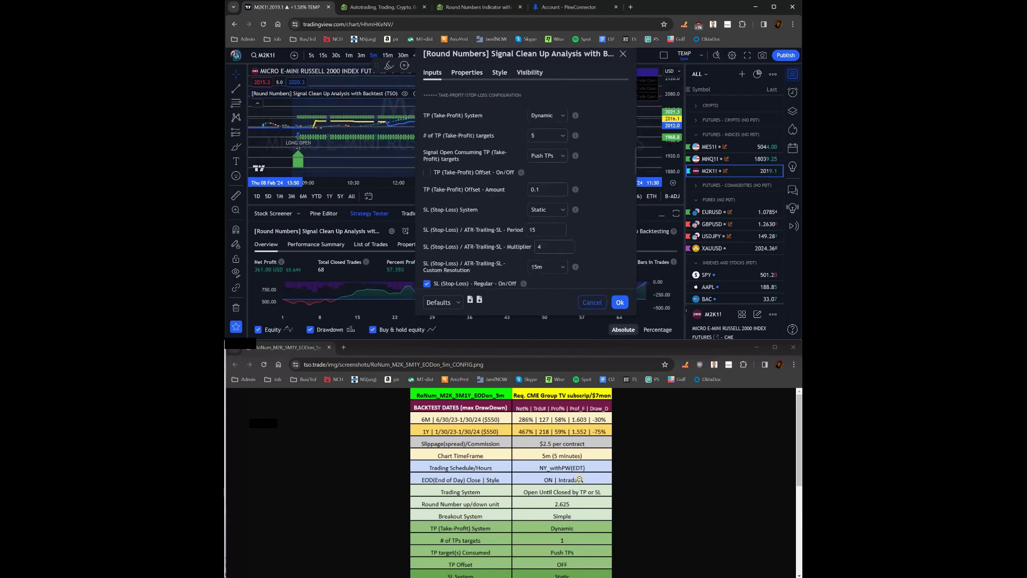
scroll(582, 477, "down", 3)
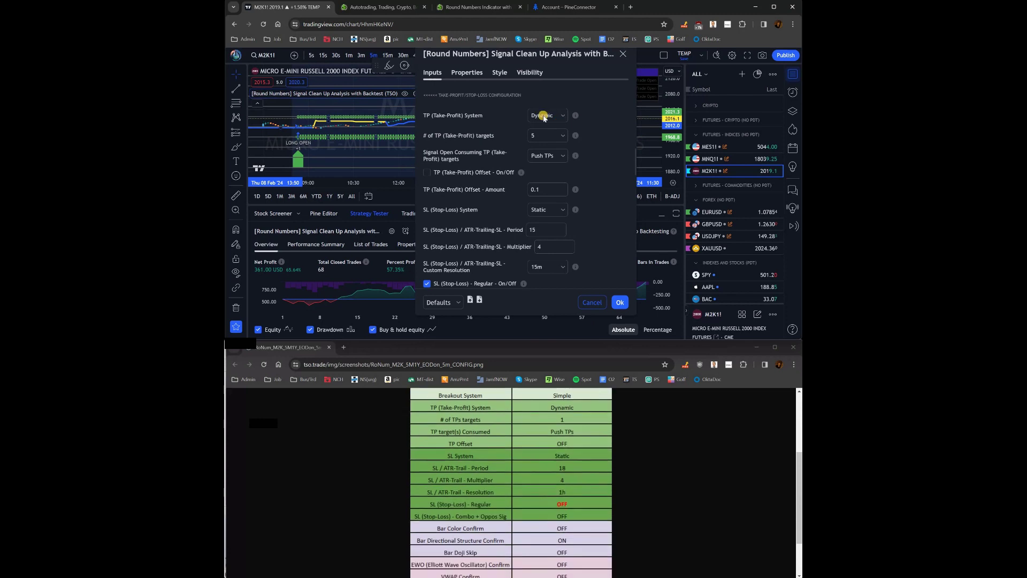
left_click(546, 136)
left_click(543, 157)
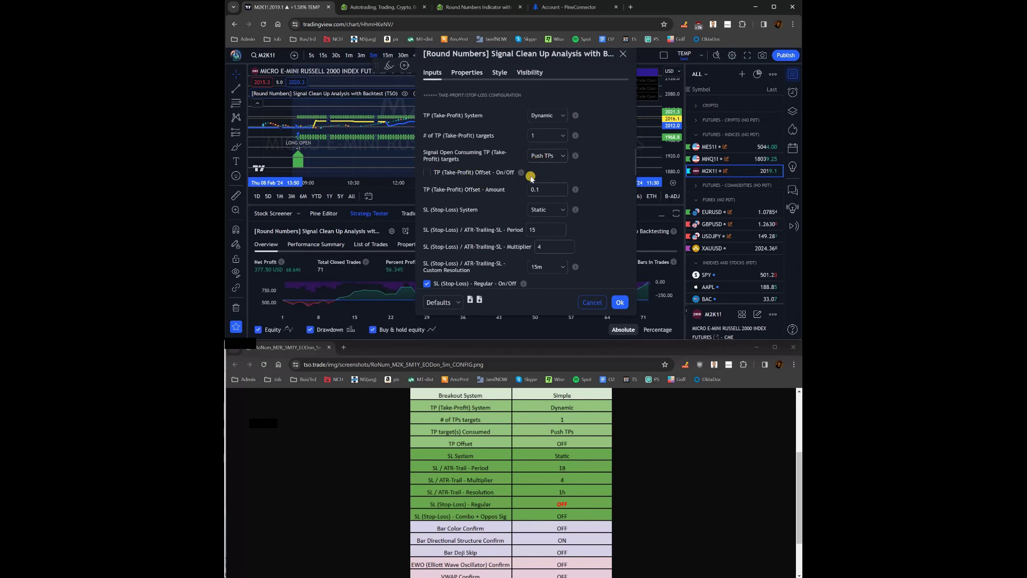
scroll(541, 174, "down", 1)
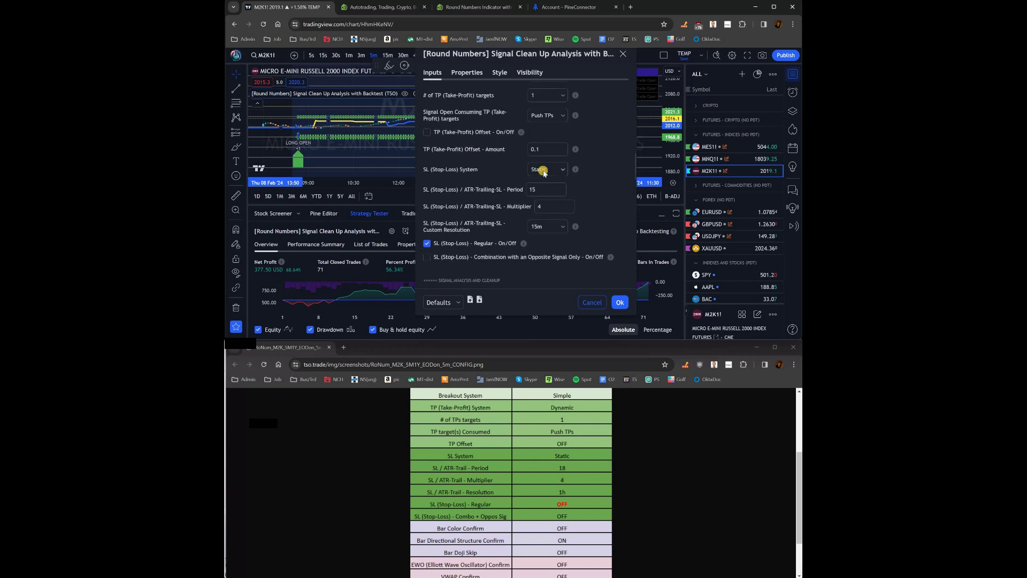
- Set the ATR trailing stop period to 18 at 1h resolution, with regular stop-loss off
scroll(505, 143, "down", 1)
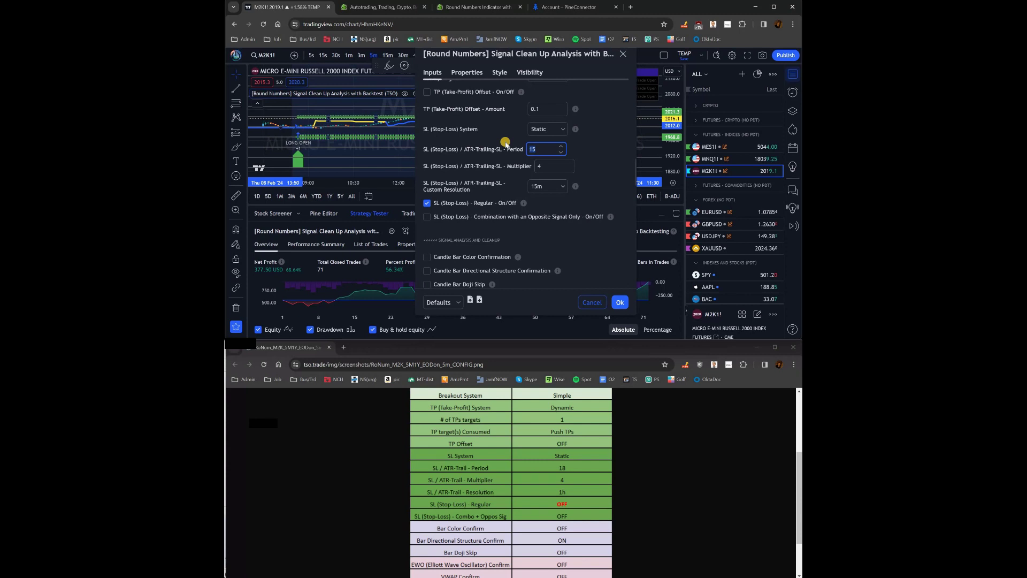
type("18")
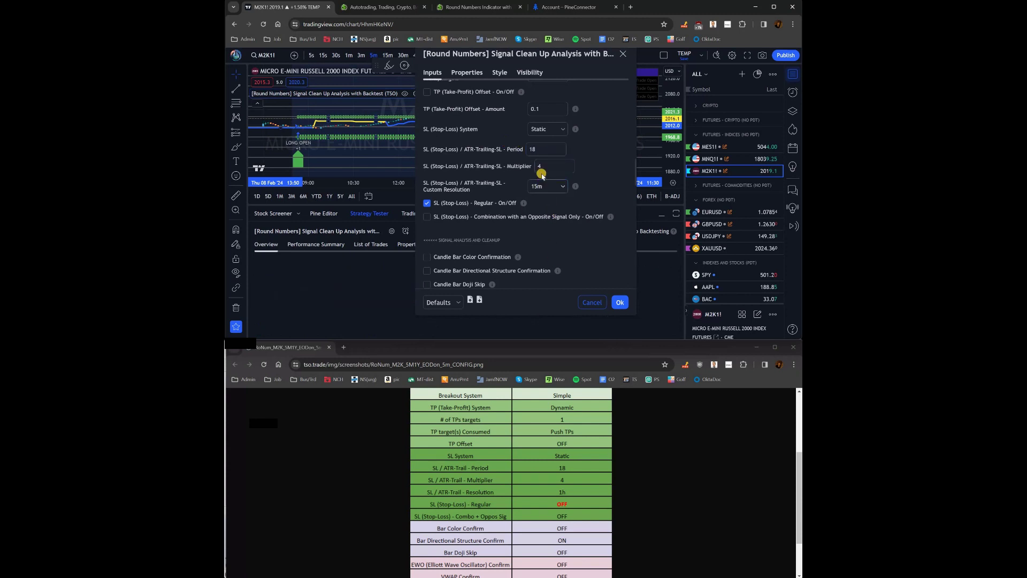
left_click(546, 186)
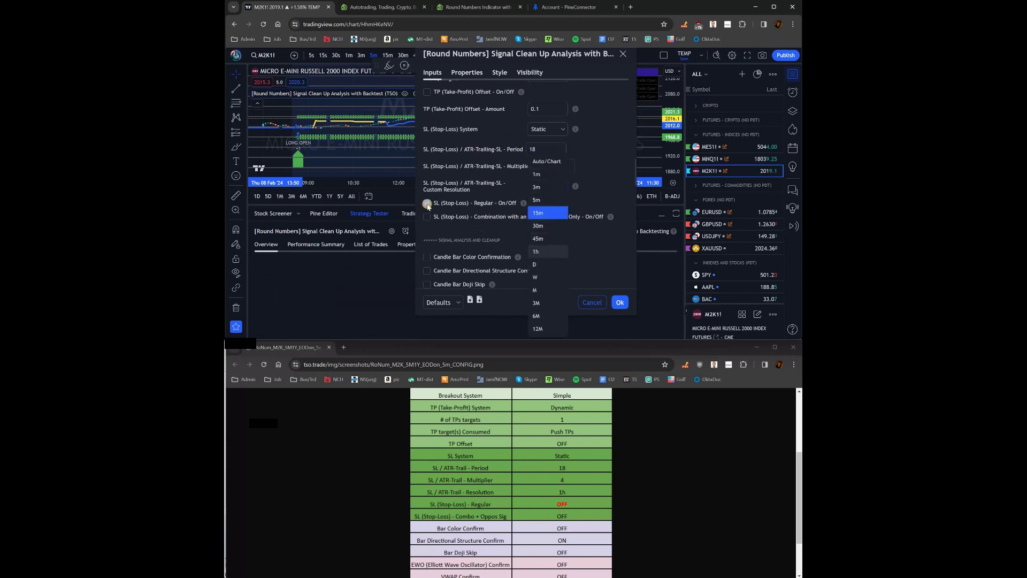
left_click(428, 204)
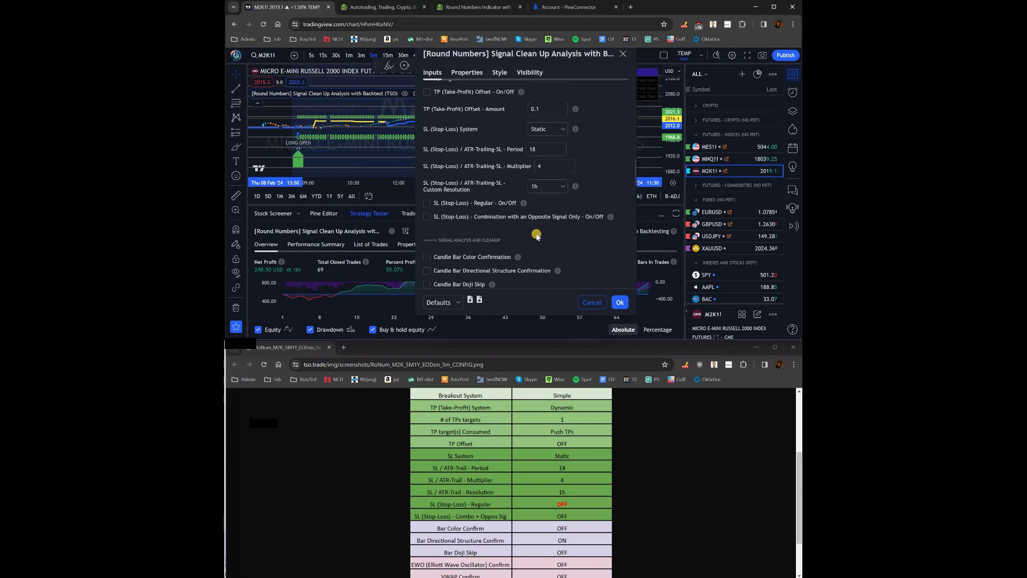
scroll(537, 236, "up", 10)
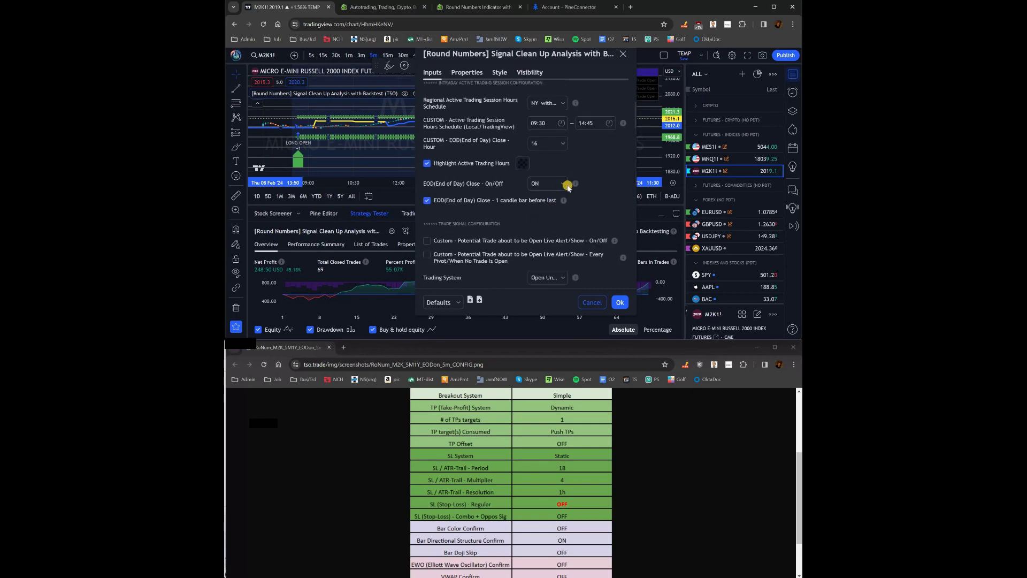
- Enter divergence MACD fast length 2 and slow length 12, then apply them to the backtest
scroll(568, 188, "down", 10)
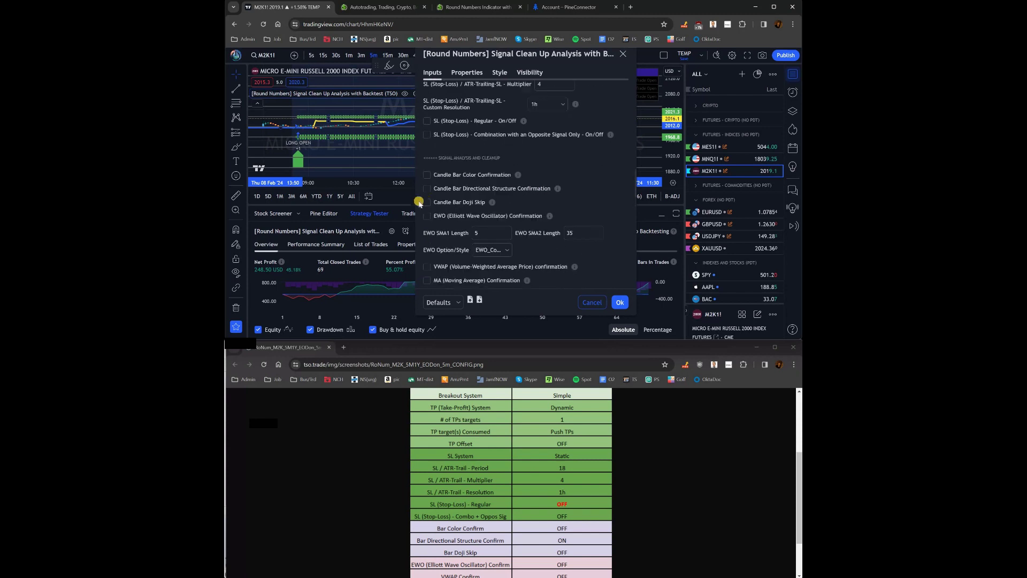
scroll(418, 203, "up", 3)
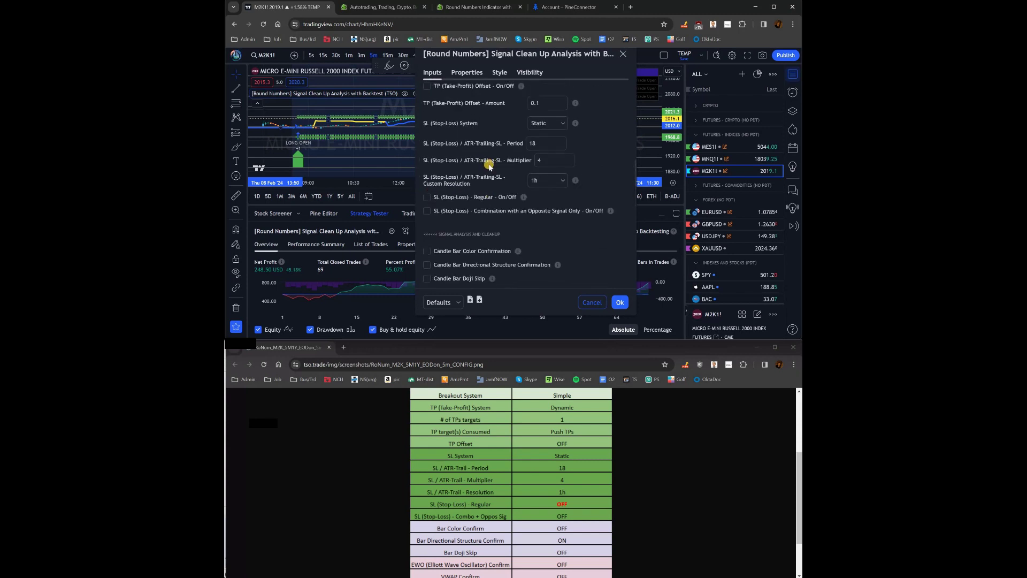
scroll(489, 166, "down", 5)
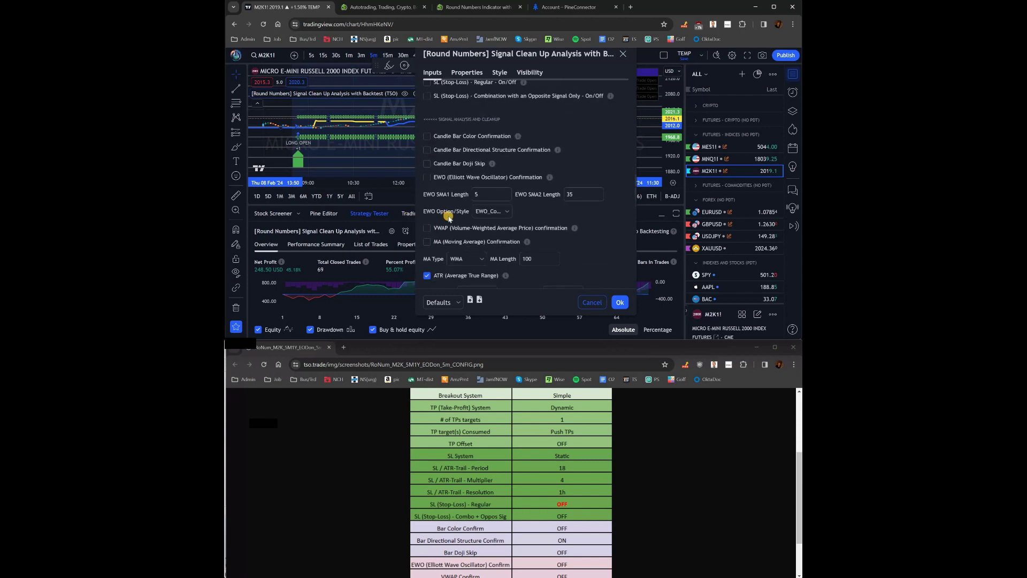
scroll(481, 217, "down", 5)
scroll(513, 219, "up", 2)
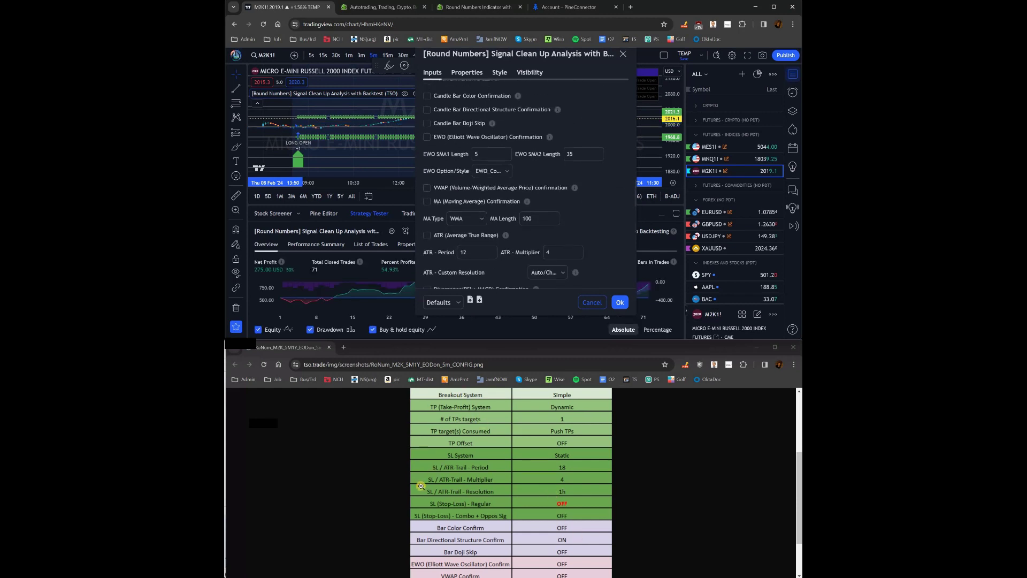
scroll(578, 535, "down", 1)
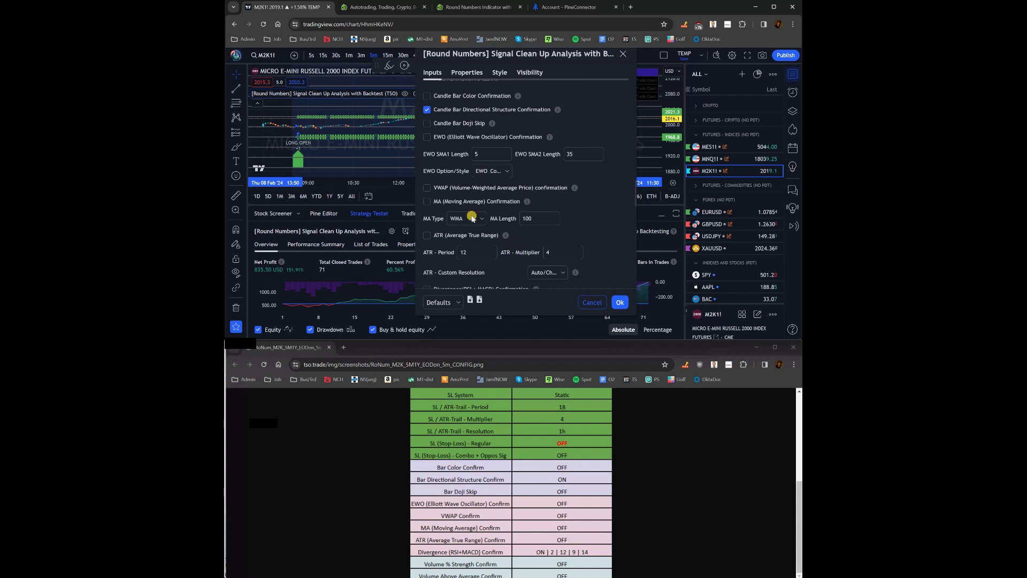
scroll(526, 196, "down", 2)
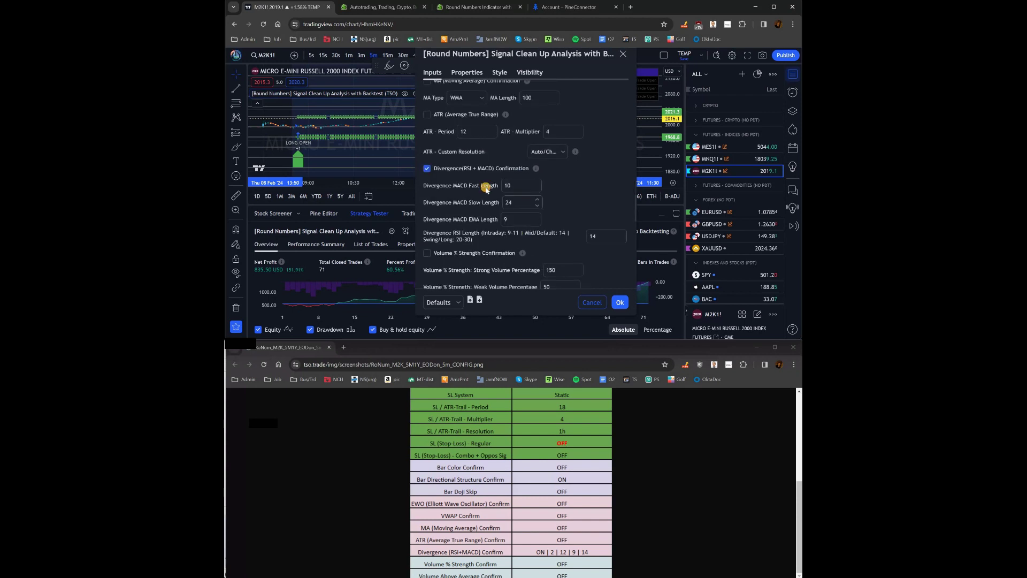
key("BackSpace")
key("BackSpace")
type("2")
key("Tab")
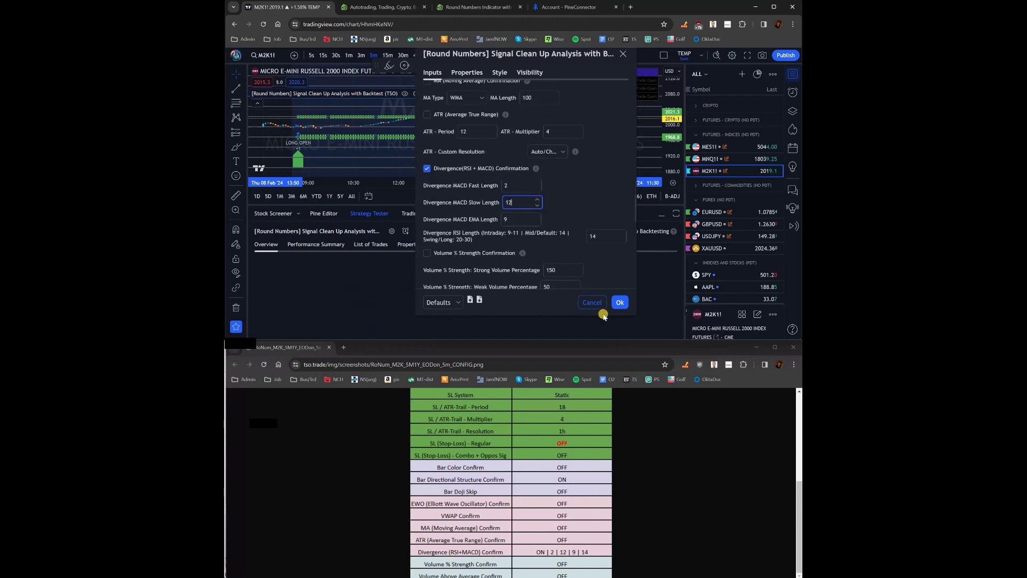
type("12")
key("Tab")
key("Tab")
key("Return")
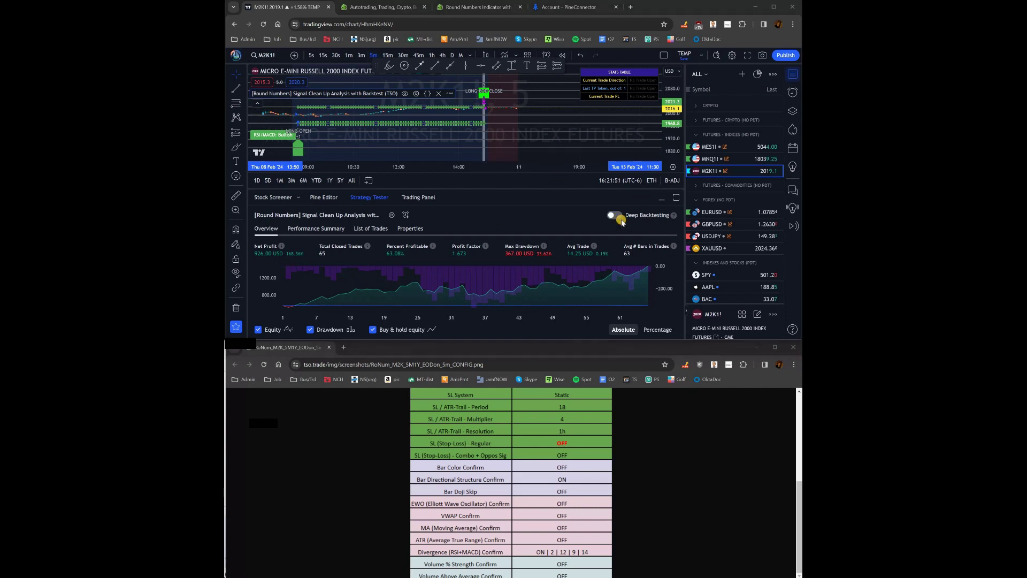
- Turn on Deep Backtesting for 2023-01-30 to 2024-01-30 and dismiss its notice and the config window
left_click(614, 215)
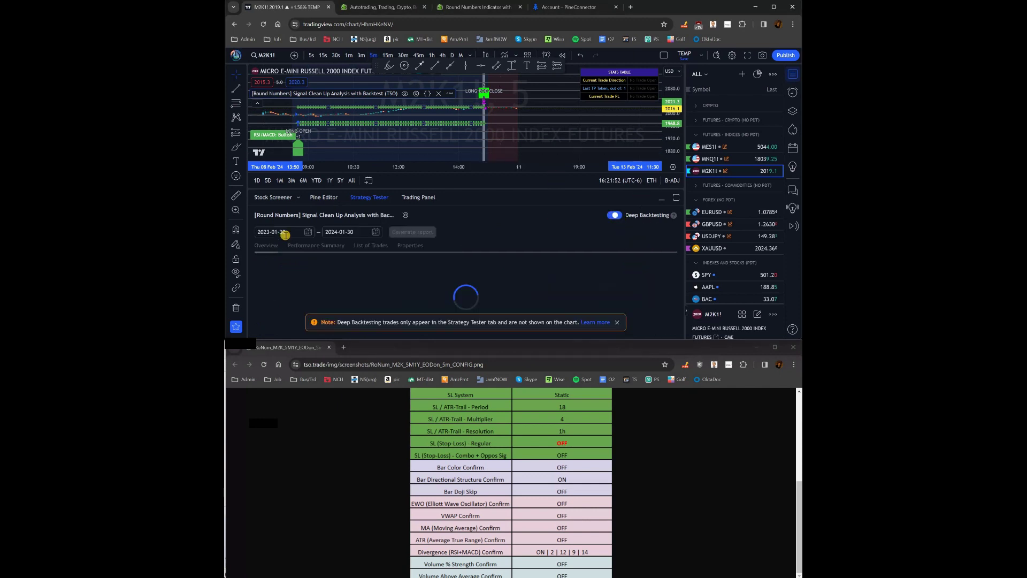
left_click(619, 323)
scroll(722, 406, "up", 4)
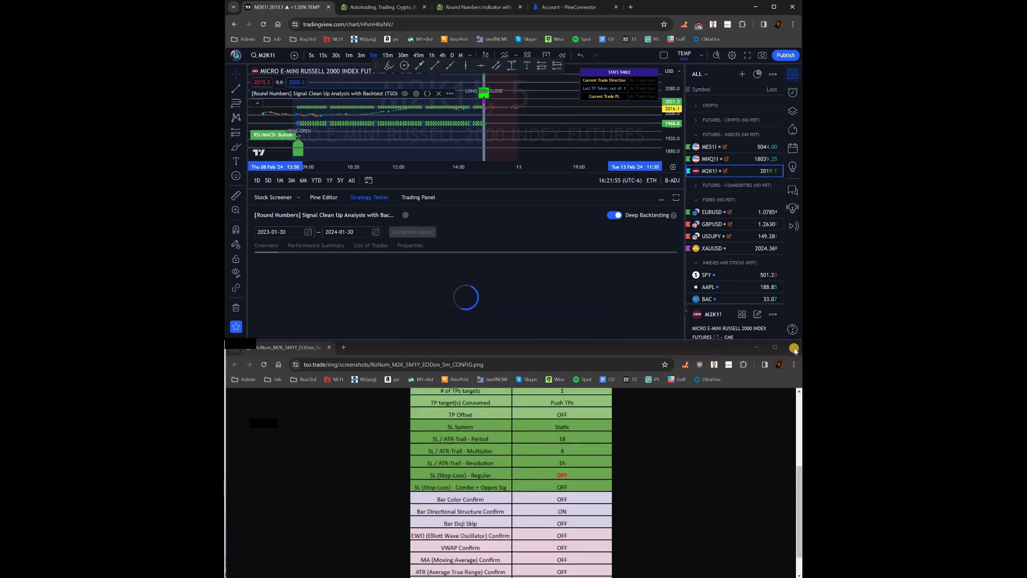
left_click(755, 346)
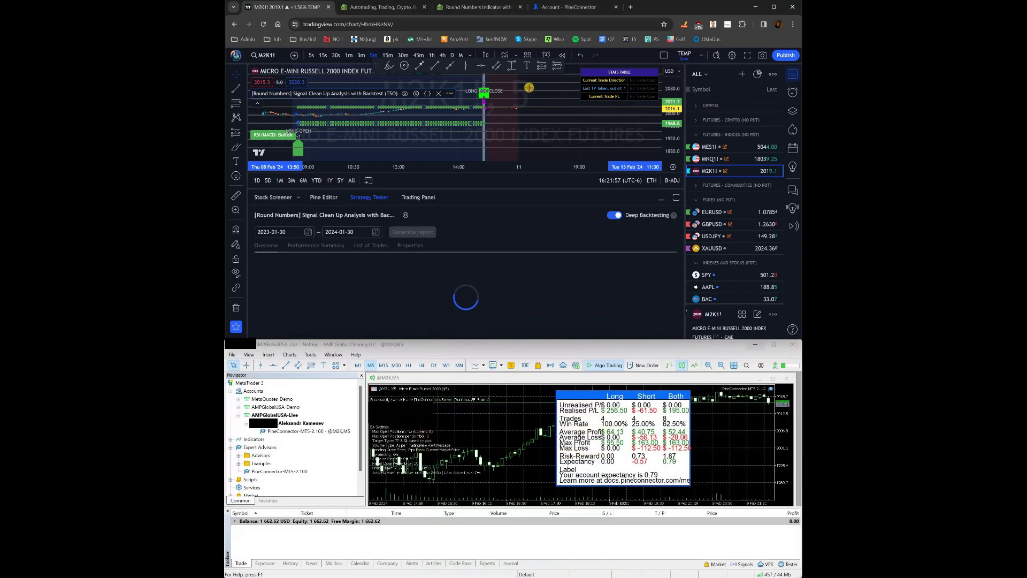
- Open the published one-year backtest image from the Round Numbers page in a new tab
key("ctrl+3")
right_click(660, 214)
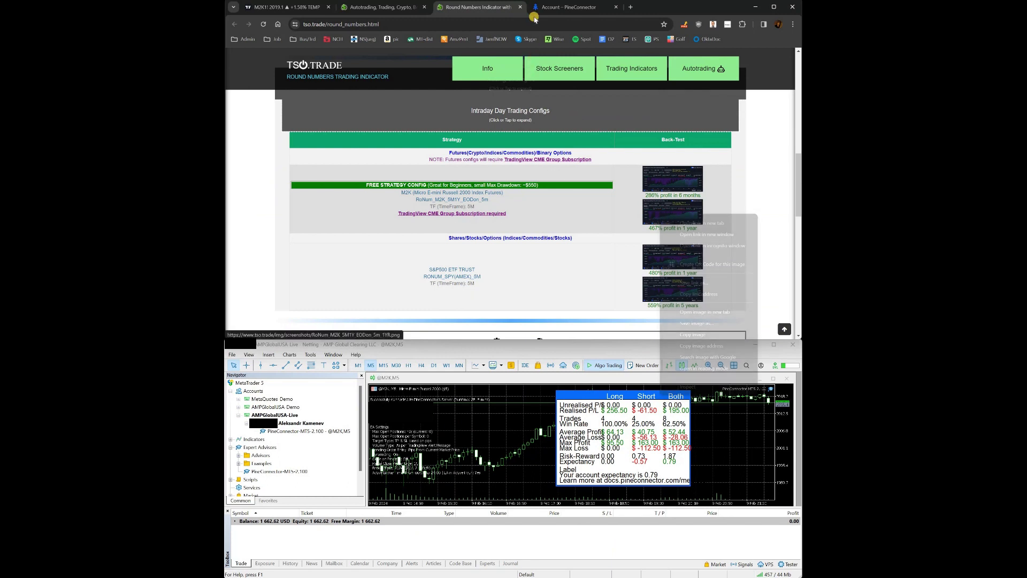
key("Return")
key("ctrl+4")
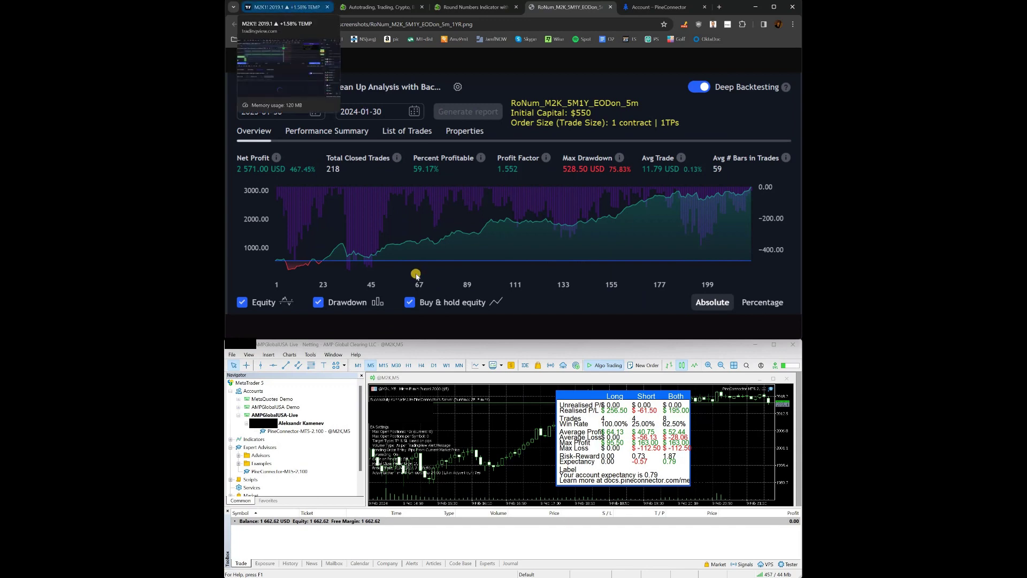
- Compare the deep backtest with the published image, then view the Strategy Tester properties
left_click(283, 7)
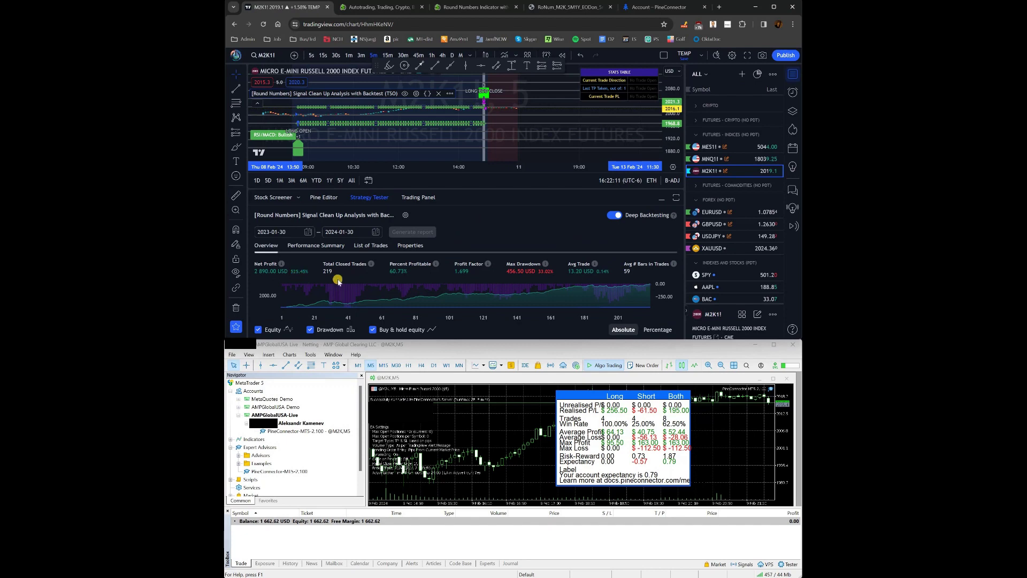
left_click(543, 6)
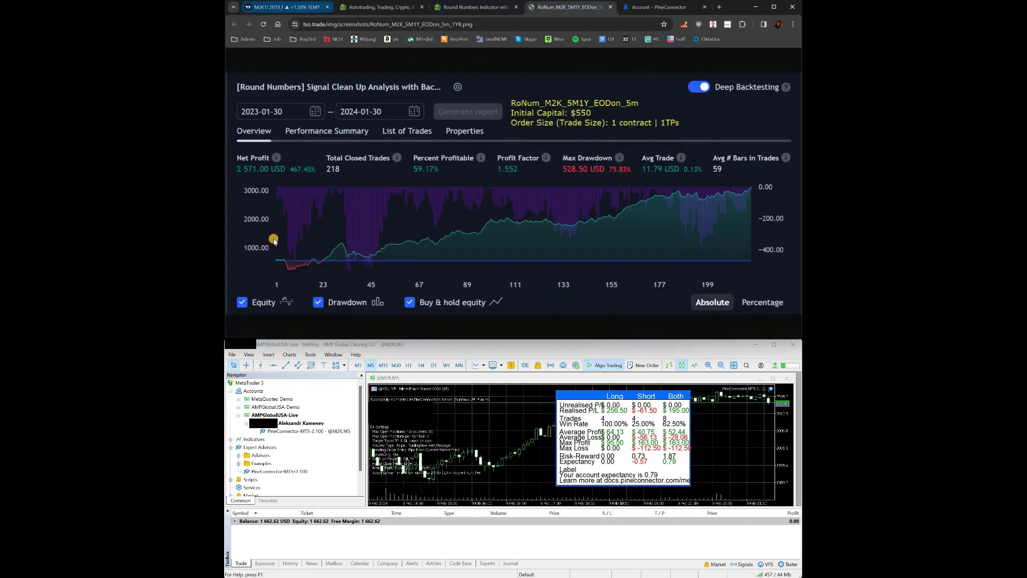
key("ctrl+1")
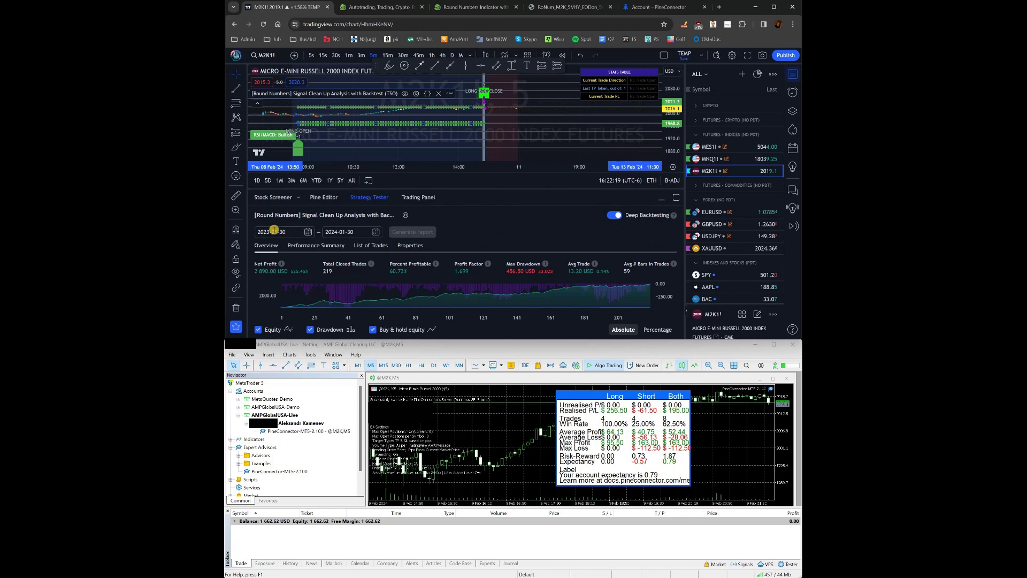
left_click(407, 245)
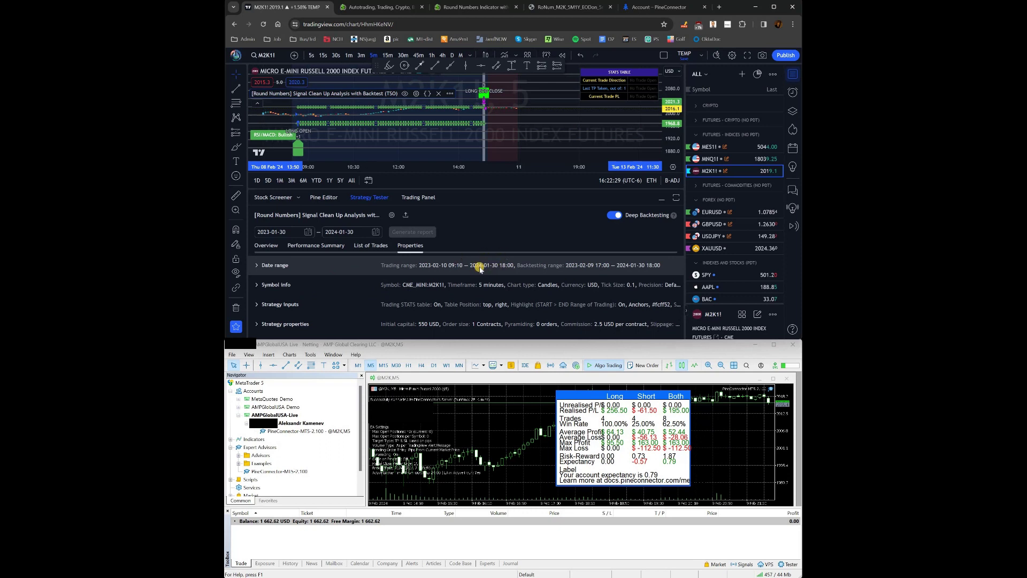
- Go back to the Strategy Tester overview and open the strategy config image in a new tab
left_click(262, 244)
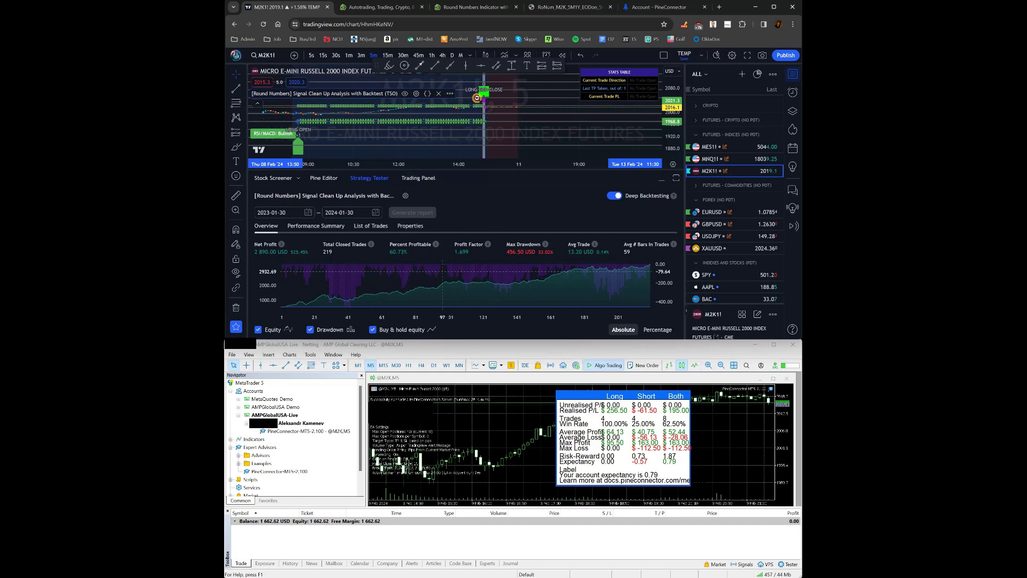
key("ctrl+4")
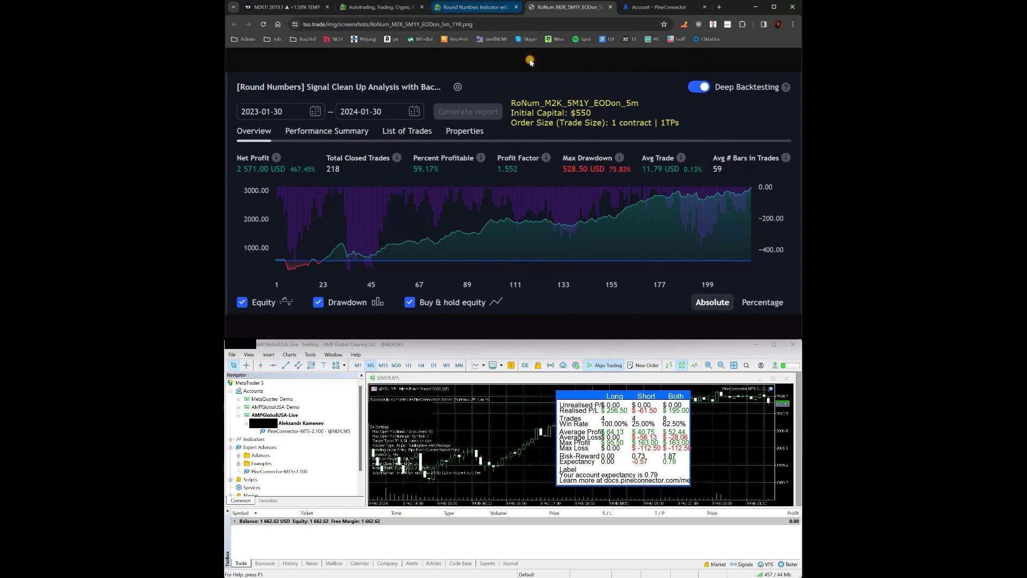
key("ctrl+3")
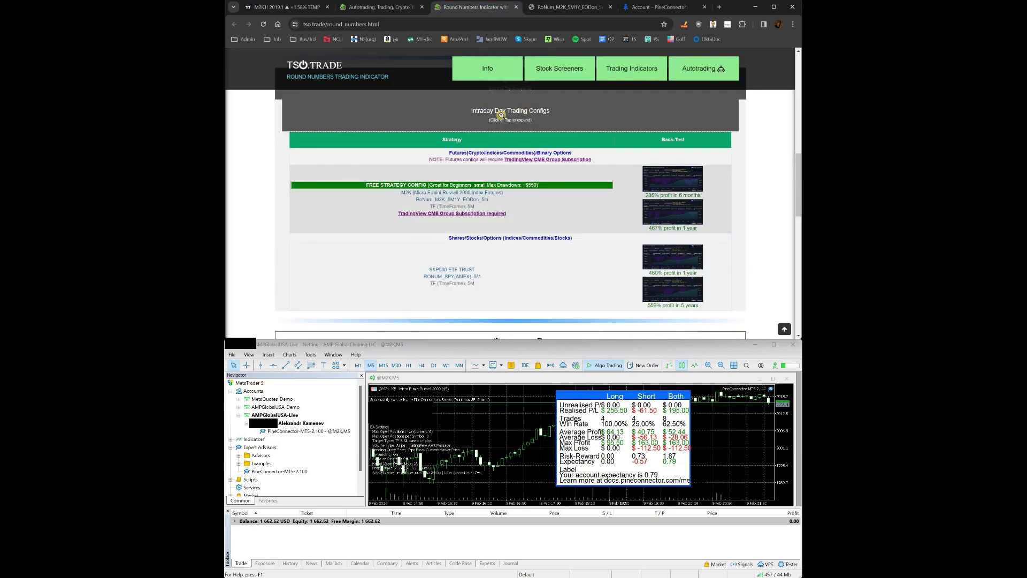
left_click(516, 140)
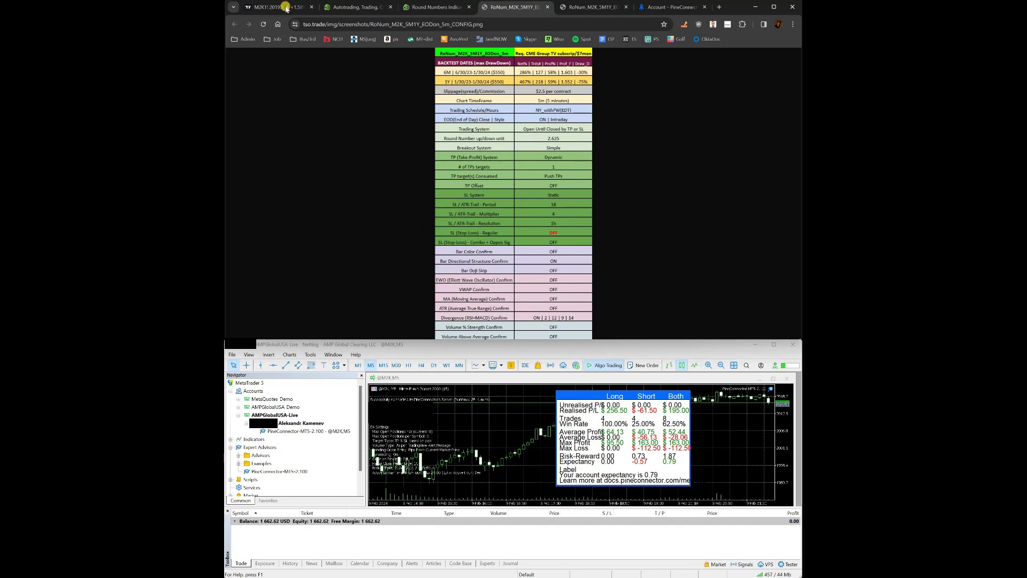
key("ctrl+1")
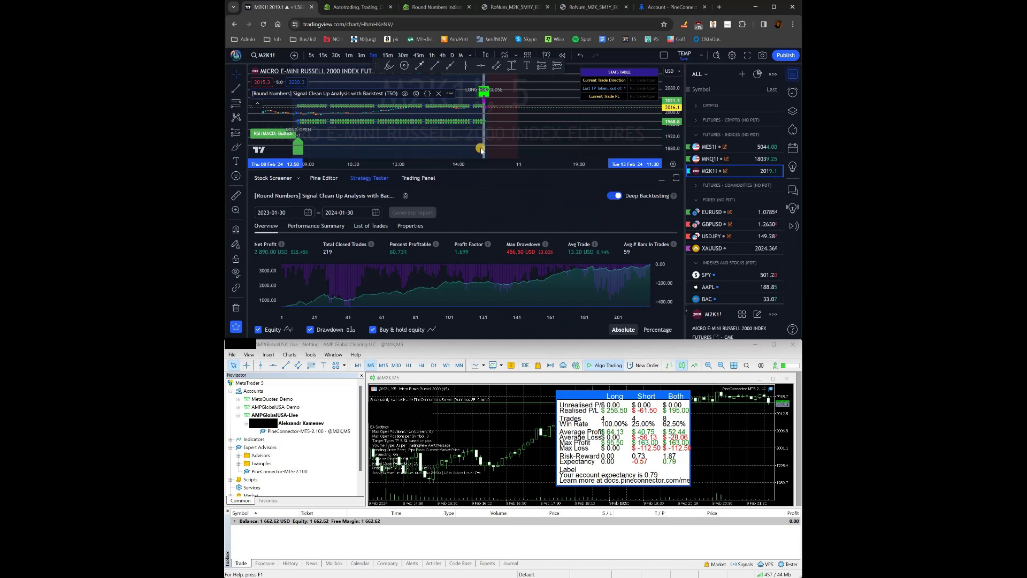
- Review the tso.trade autotrading instructions page, then return to the TradingView chart
left_click(345, 8)
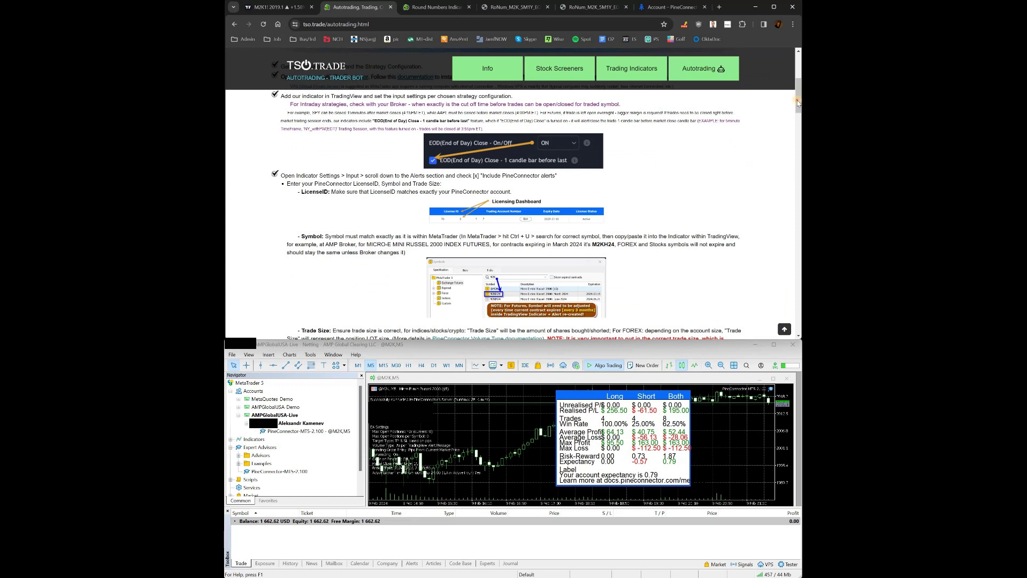
scroll(517, 75, "down", 3)
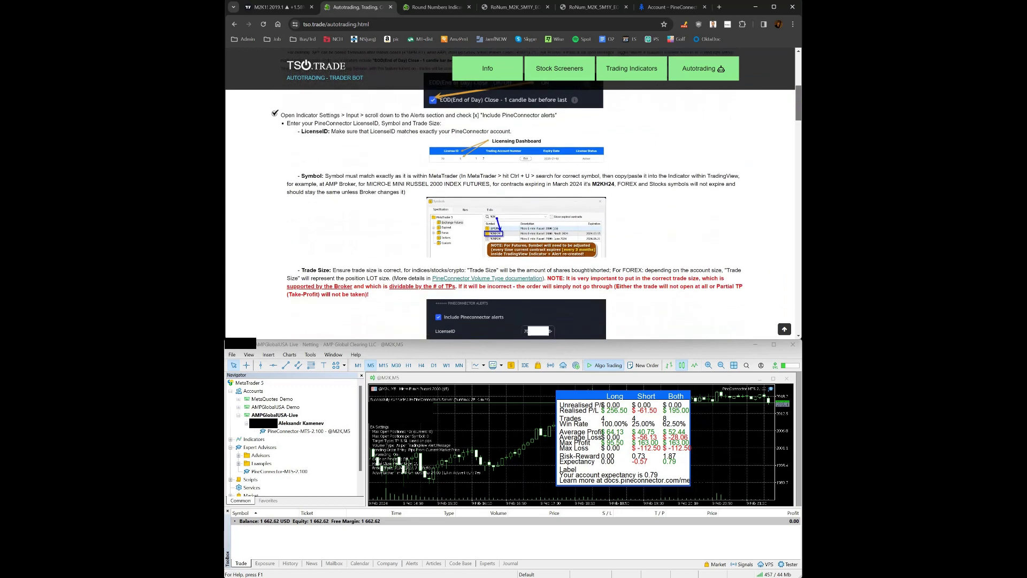
left_click(516, 75)
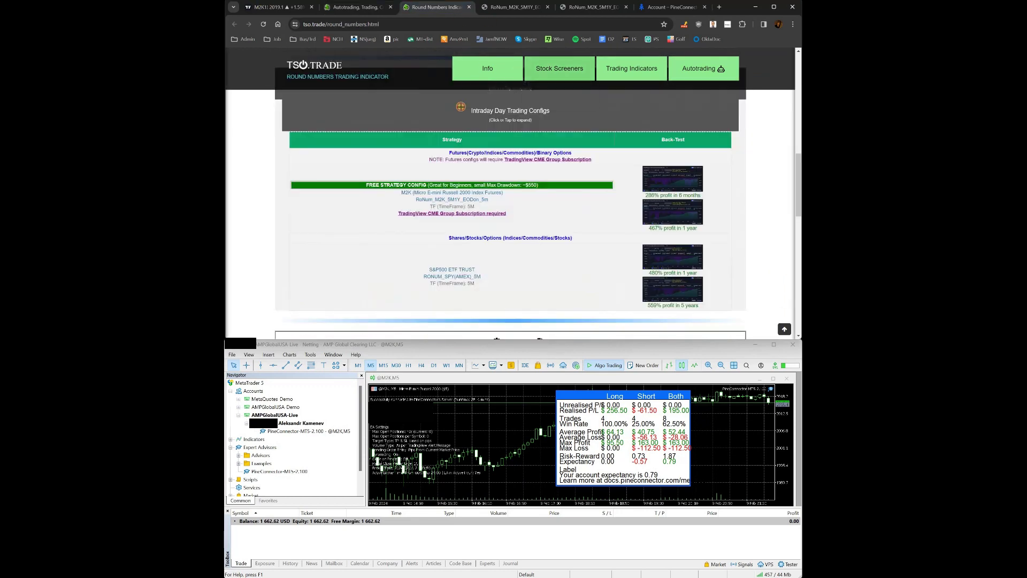
key("ctrl+1")
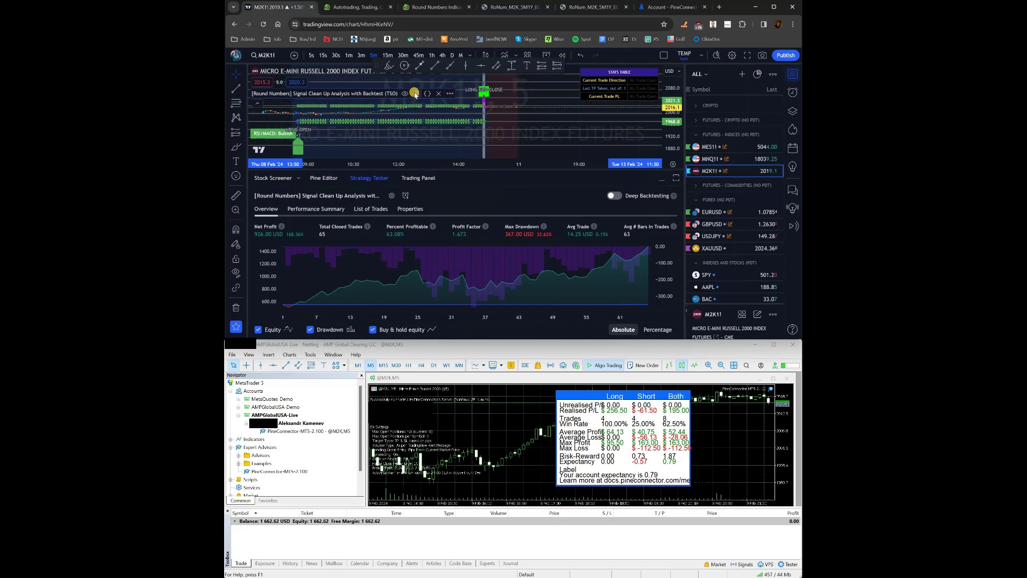
- Change the strategy's date-range start from 2024-03-11 to 11 February 2024 in the calendar
left_click(415, 94)
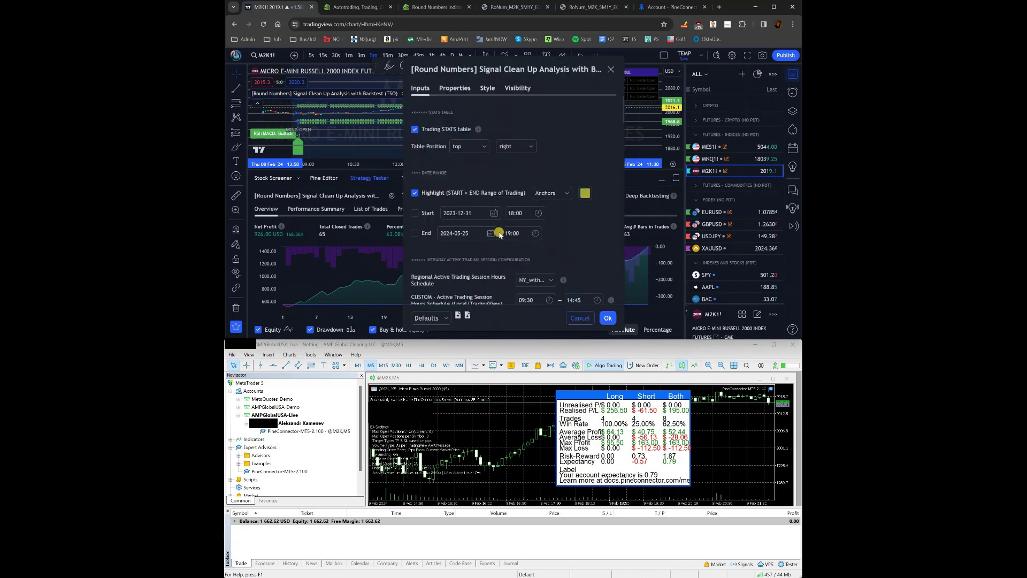
left_click(472, 214)
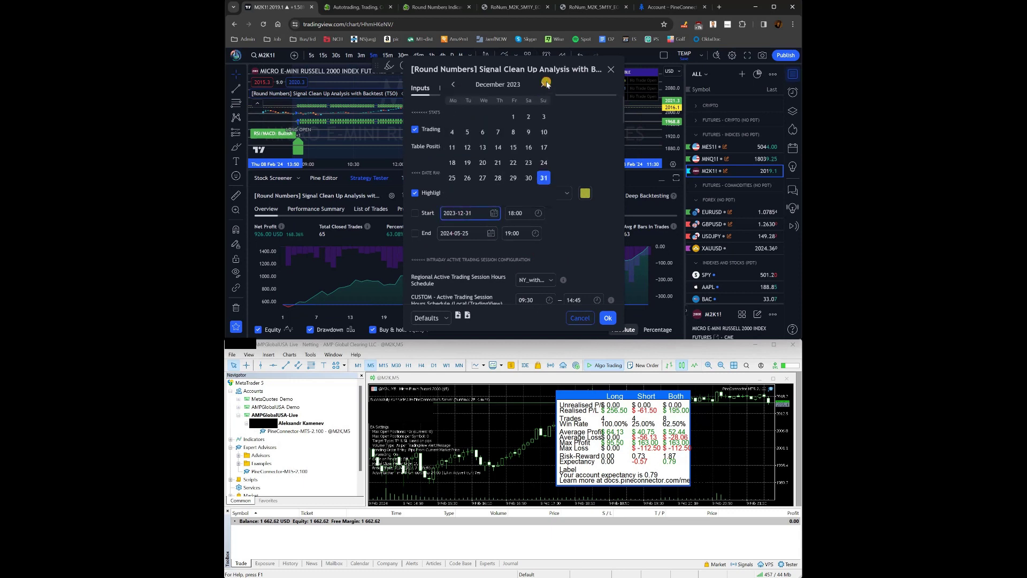
left_click(545, 84)
left_click(546, 84)
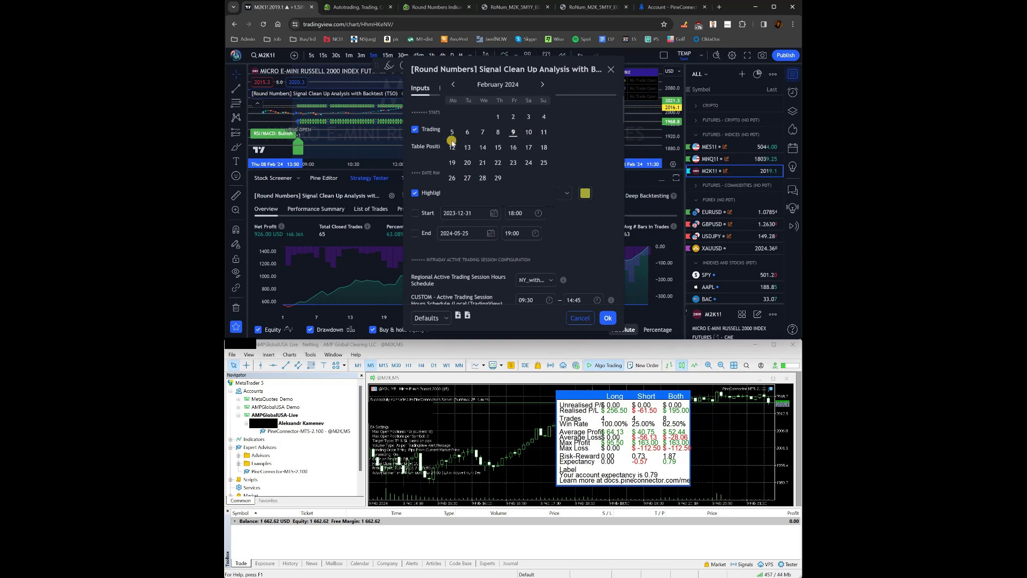
left_click(543, 132)
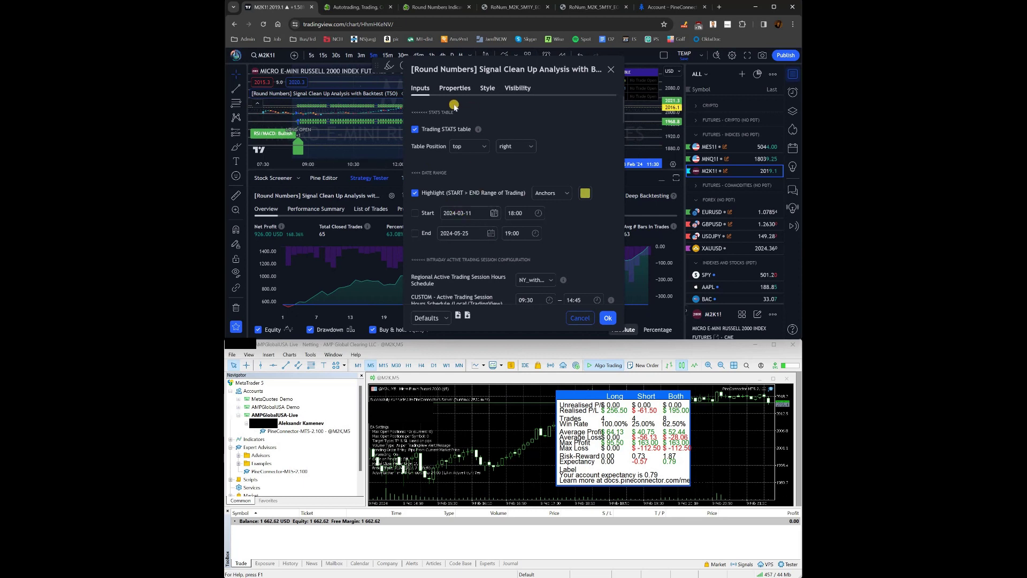
left_click(467, 212)
left_click(453, 84)
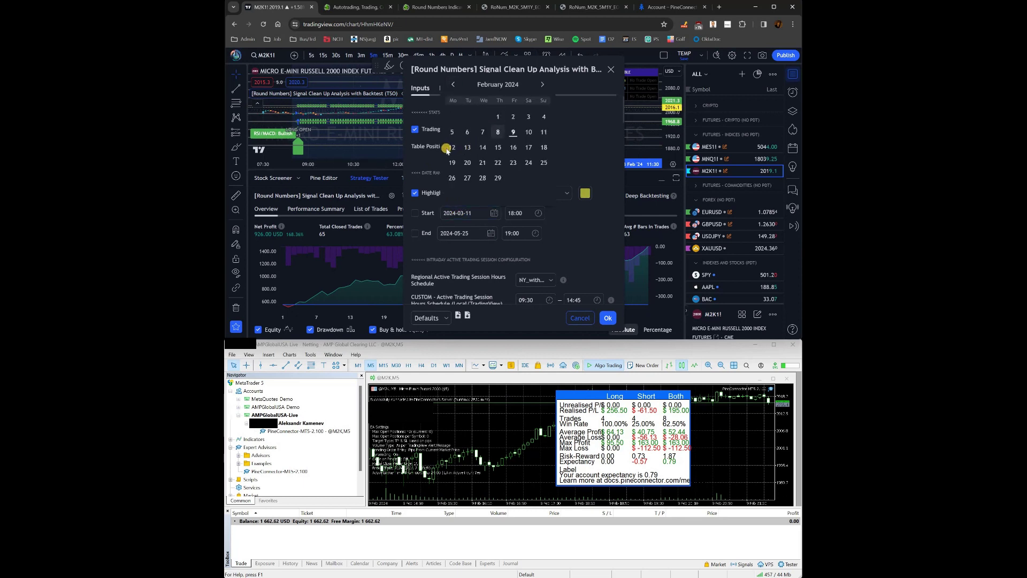
left_click(544, 132)
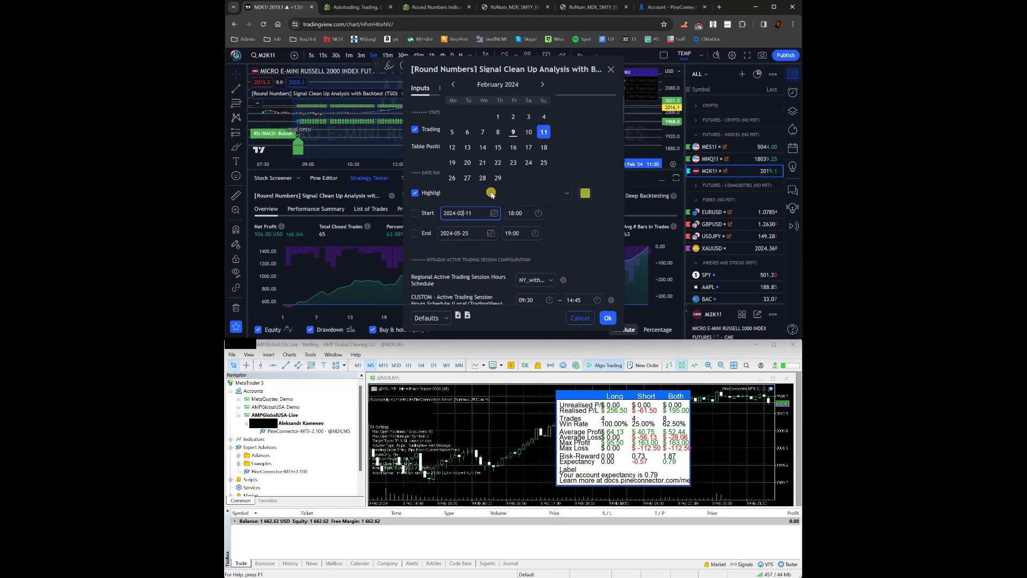
left_click(569, 166)
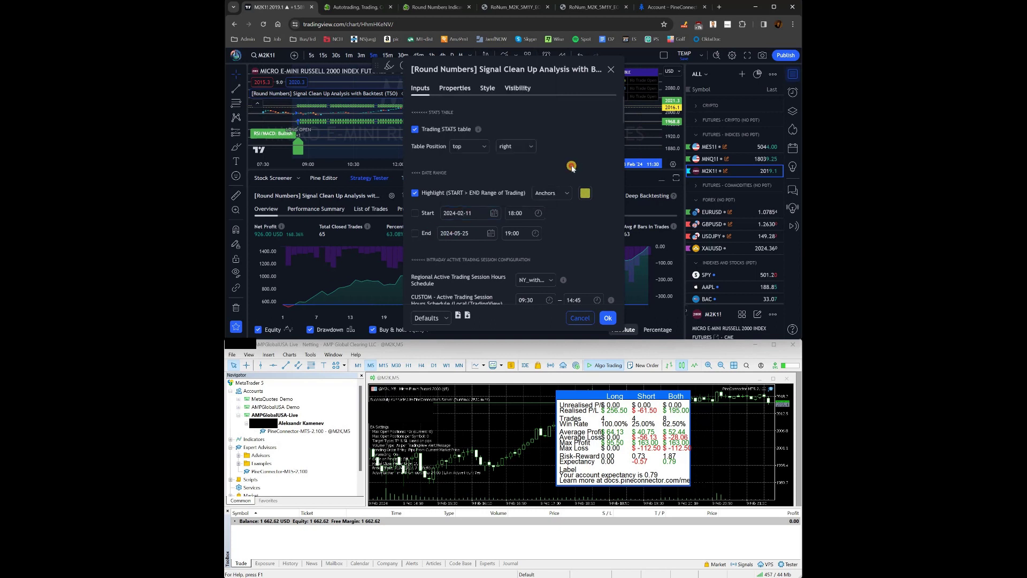
- Apply the 2024-02-11 start, confirm the List of Trades is empty, and go to the autotrading guide
left_click(607, 318)
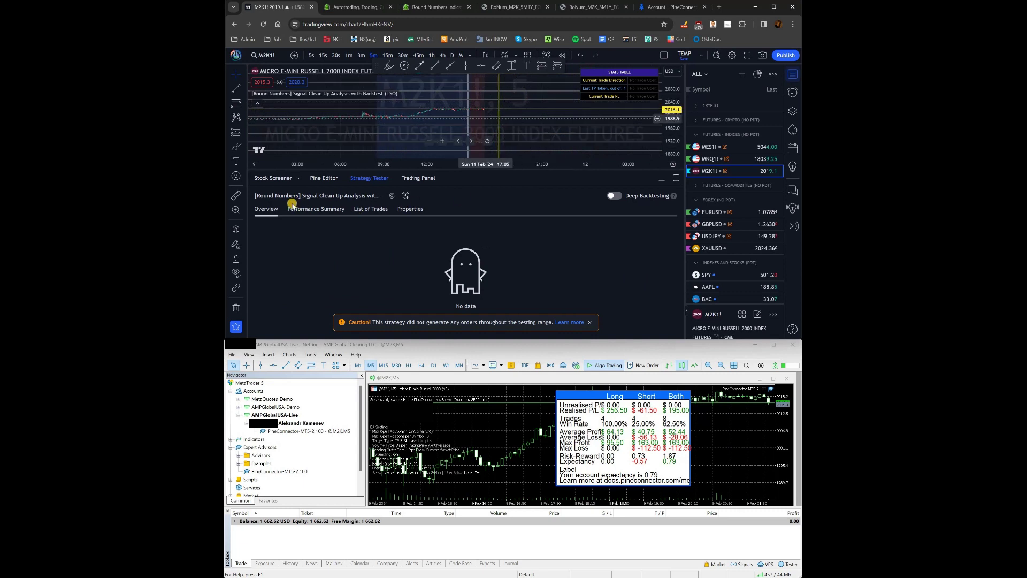
left_click(371, 208)
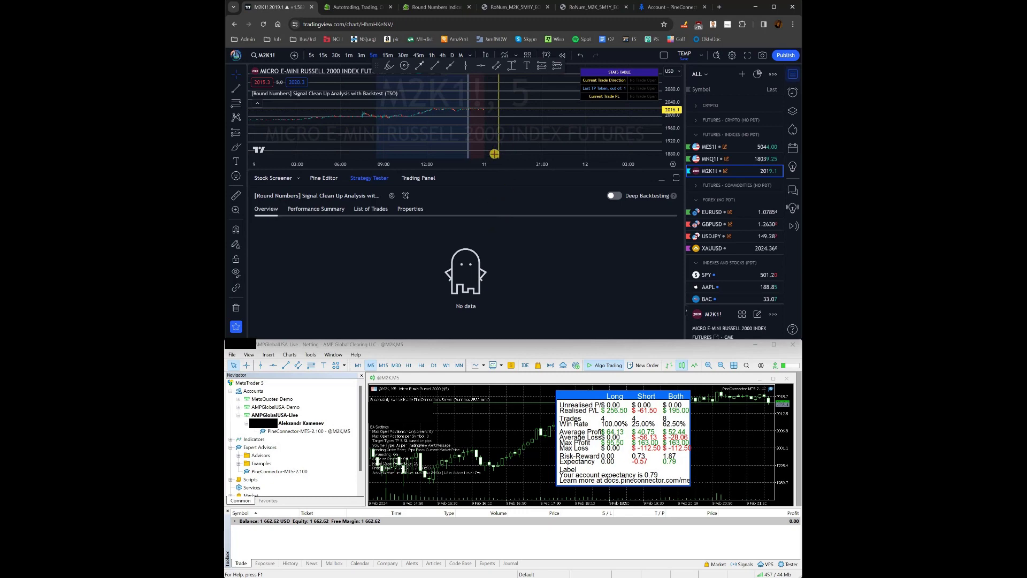
left_click(365, 8)
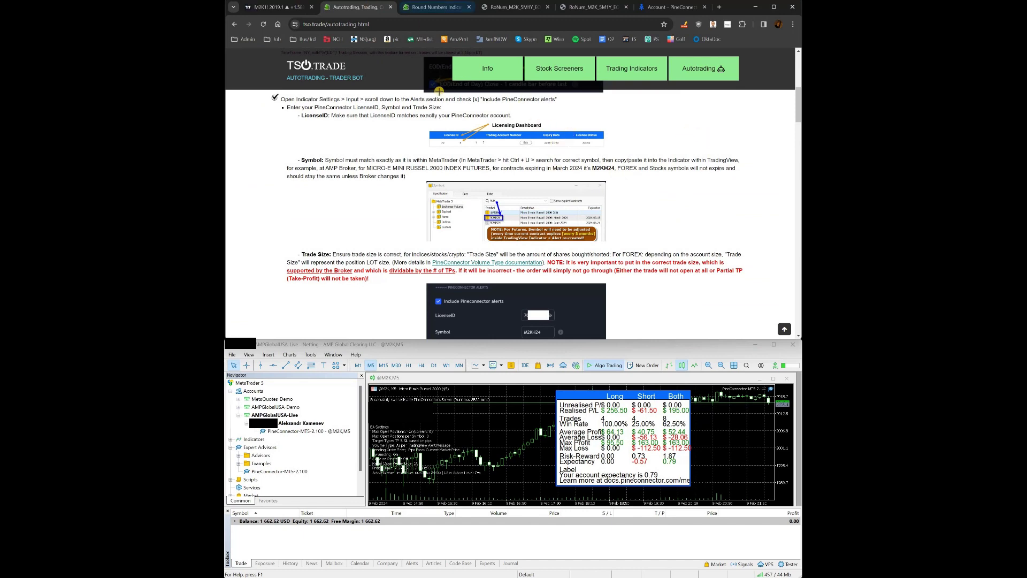
- Tick Include Pineconnector alerts in the strategy inputs and replace the placeholder with the licence ID
key("ctrl+shift+Tab")
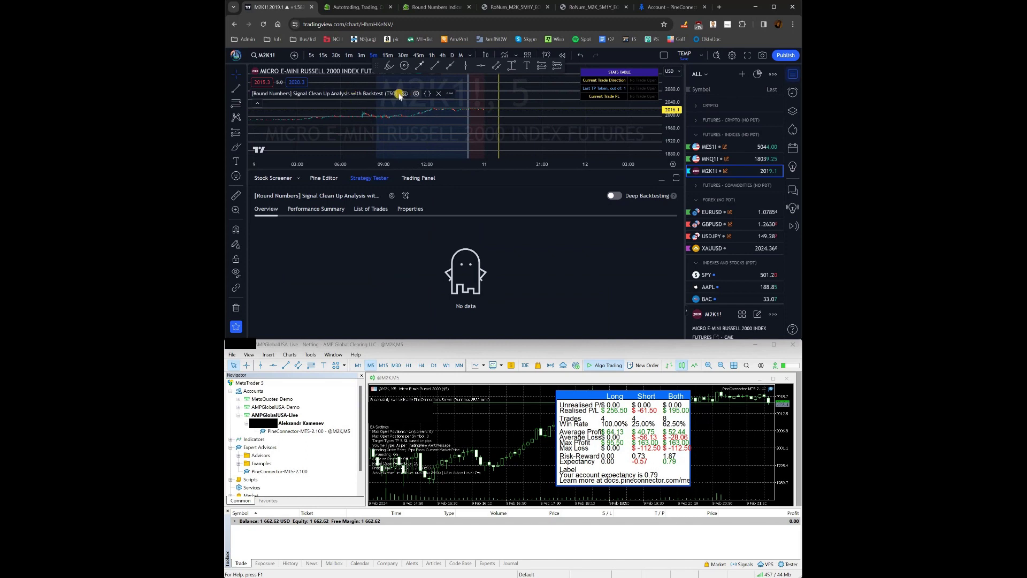
left_click(417, 94)
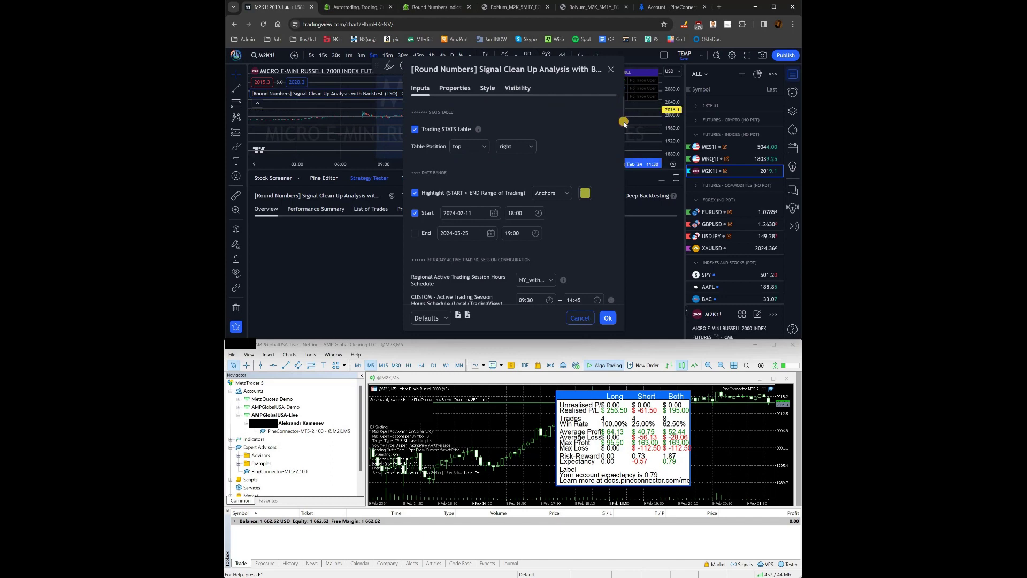
left_click_drag(623, 136, 628, 339)
scroll(479, 219, "down", 10)
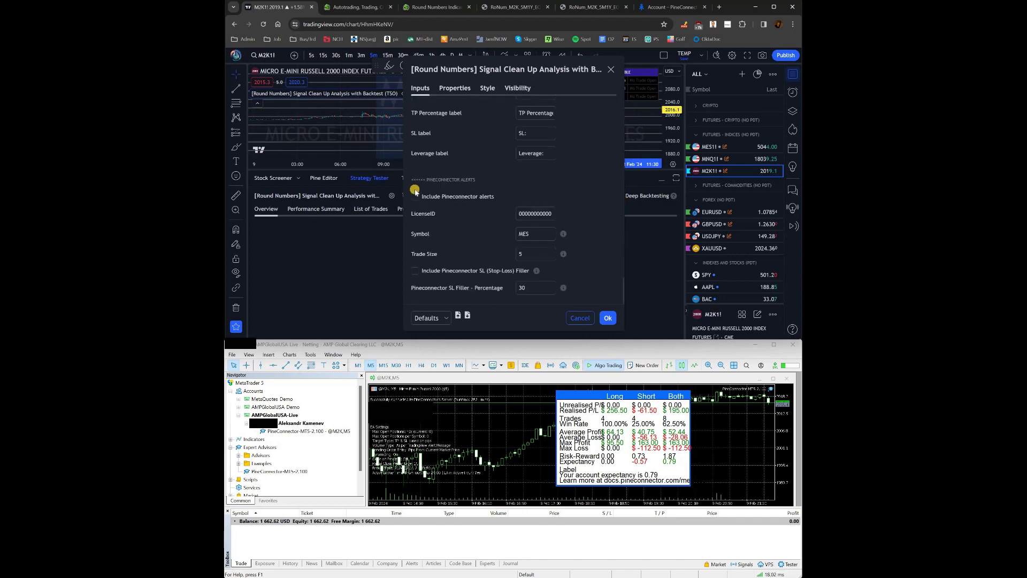
left_click(414, 196)
key("ctrl+a")
key("BackSpace")
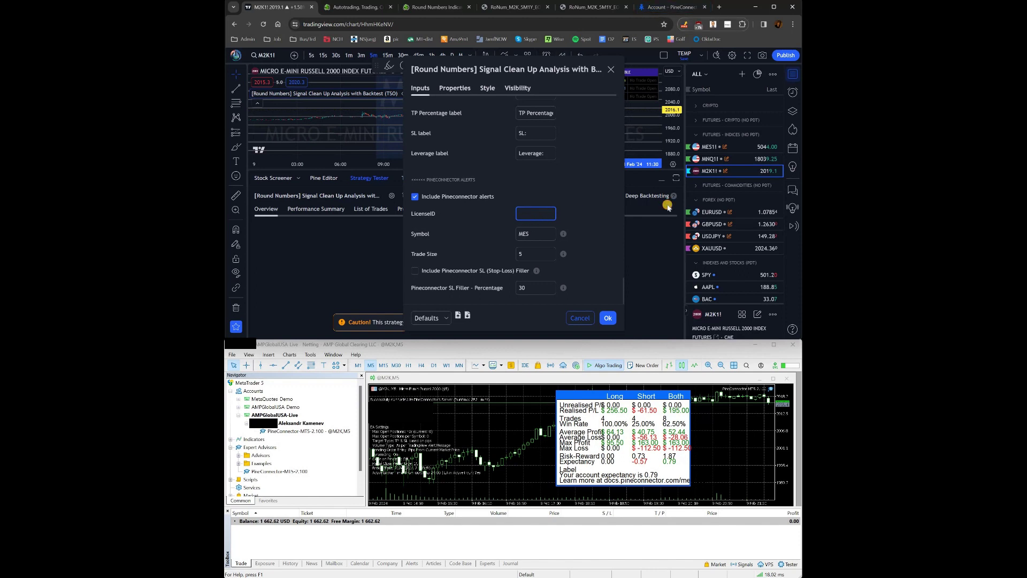
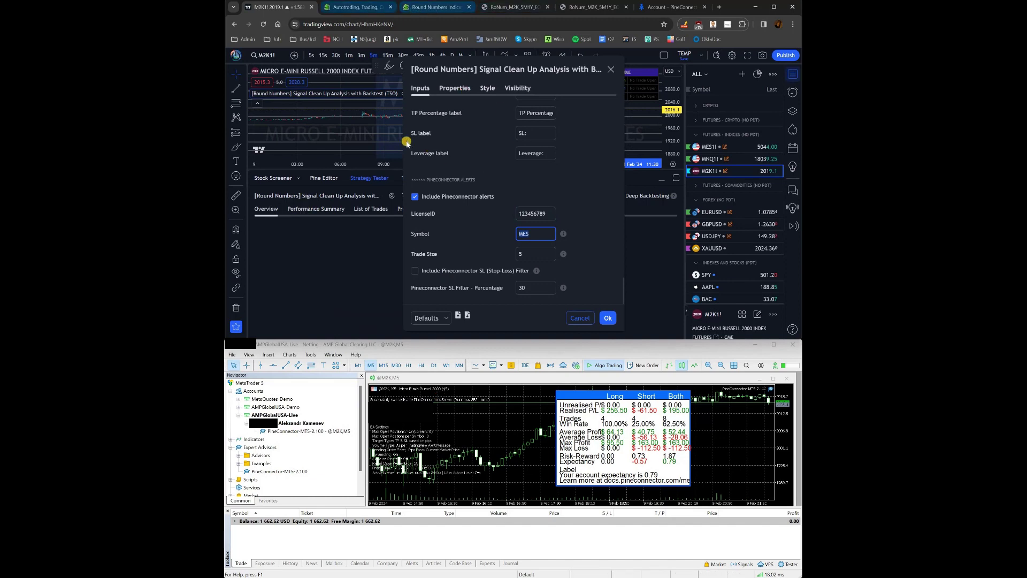
- Select the example M2KH symbol in the tso.trade guide, then bring MetaTrader 5 forward
left_click(353, 7)
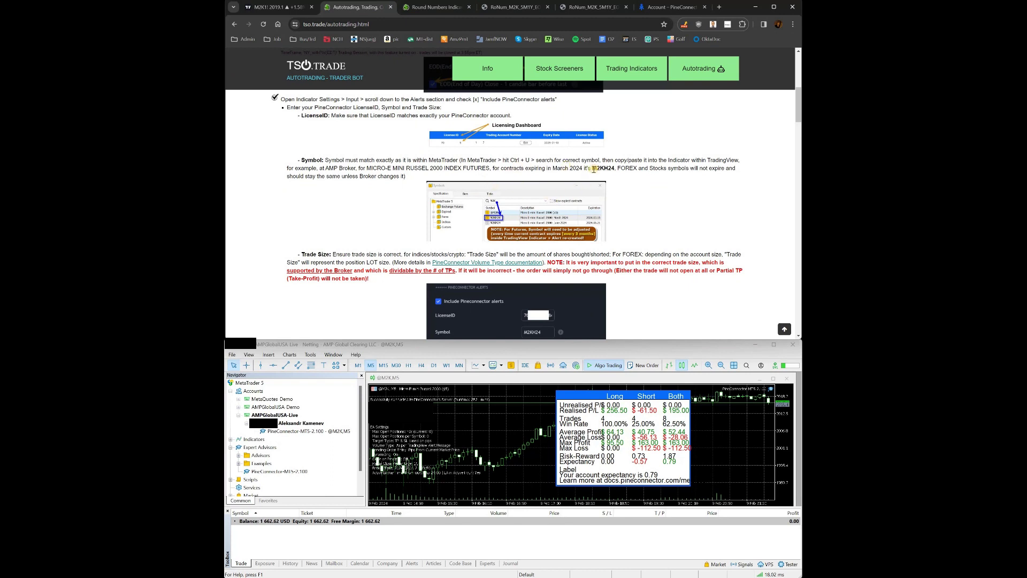
left_click_drag(592, 168, 609, 168)
key("ctrl+shift+Tab")
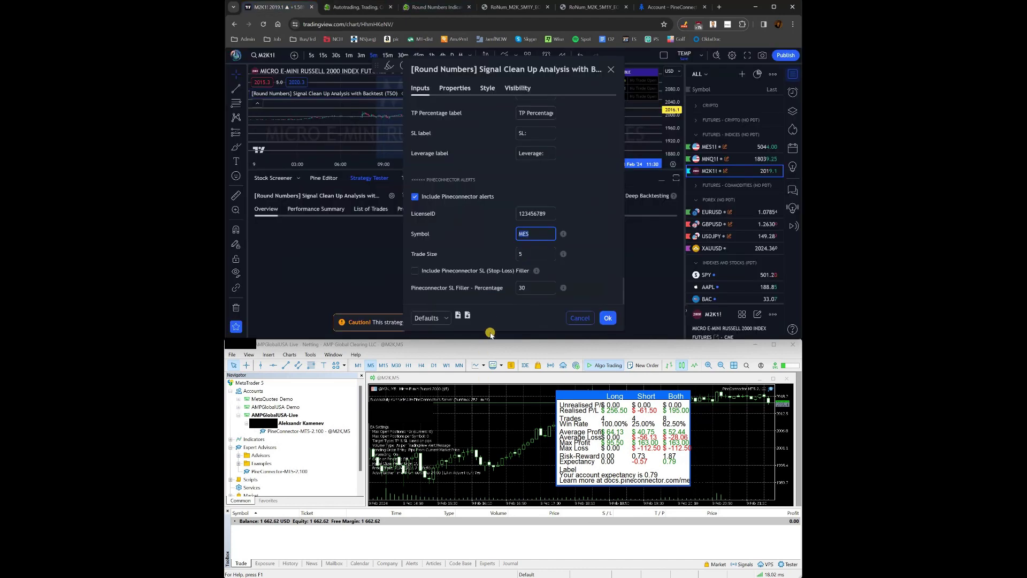
left_click(376, 383)
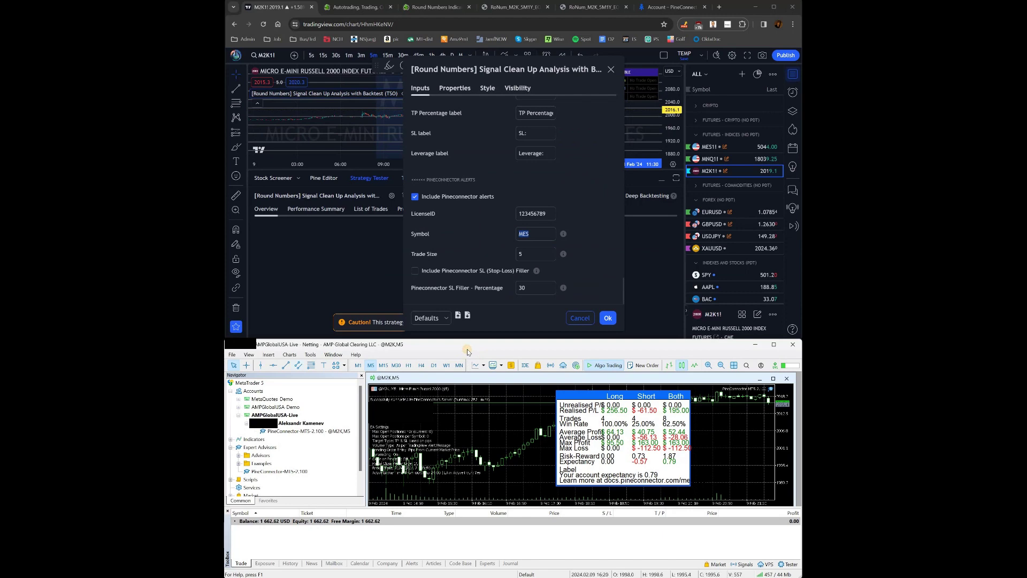
- Find the M2KH24 contract in MT5's Symbols list and change the strategy's Symbol input to M2KH24
key("ctrl+u")
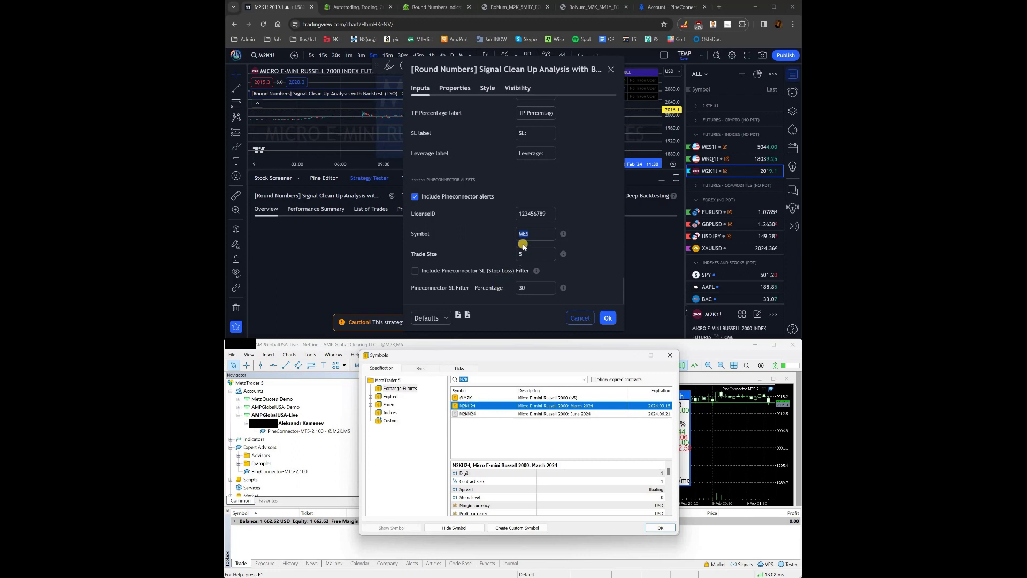
left_click(493, 236)
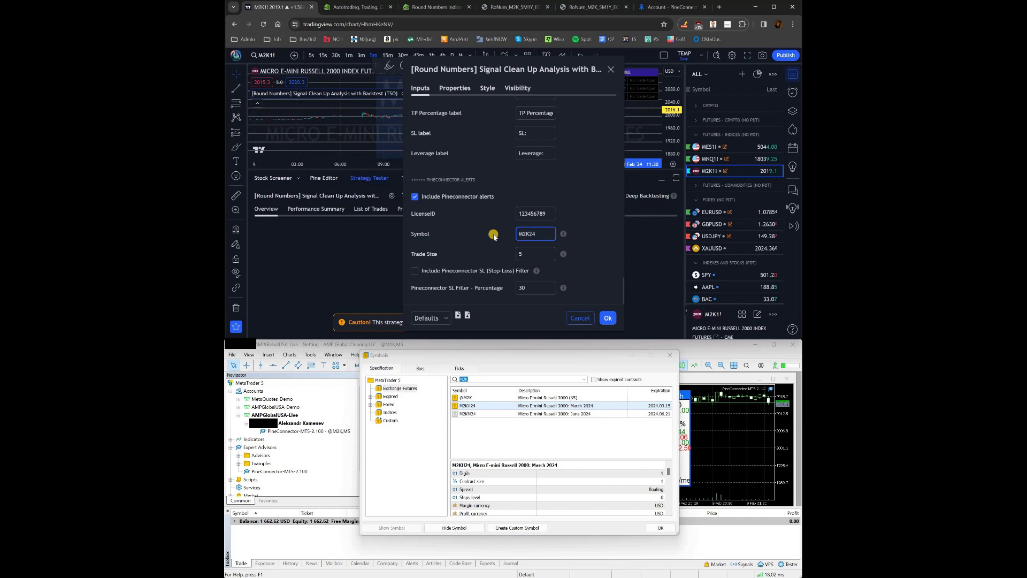
type("H")
left_click(556, 265)
- Check that the strategy's PineConnector Symbol value reads M2KH24
left_click(512, 234)
key("Right")
scroll(584, 170, "up", 10)
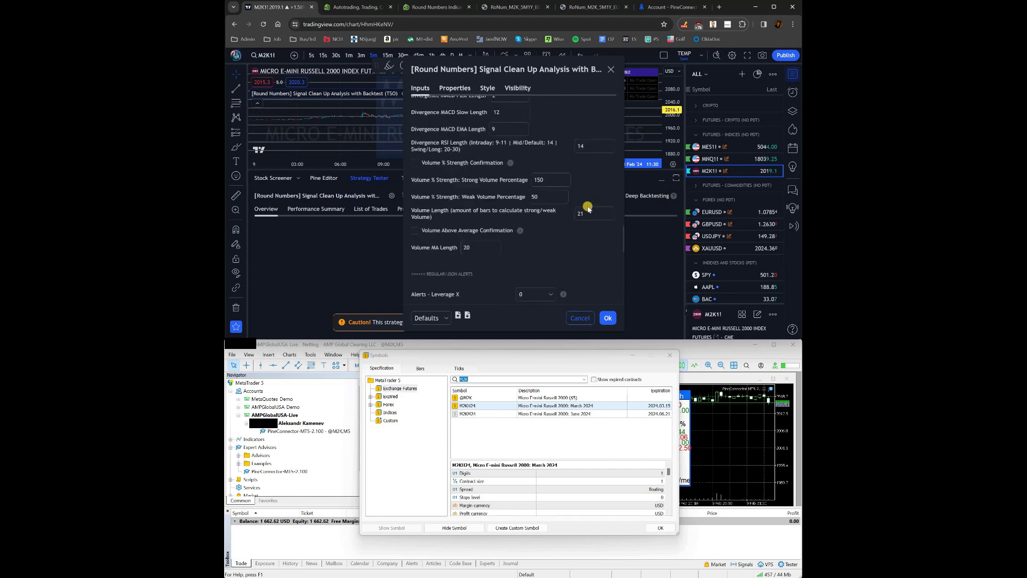
scroll(527, 230, "down", 5)
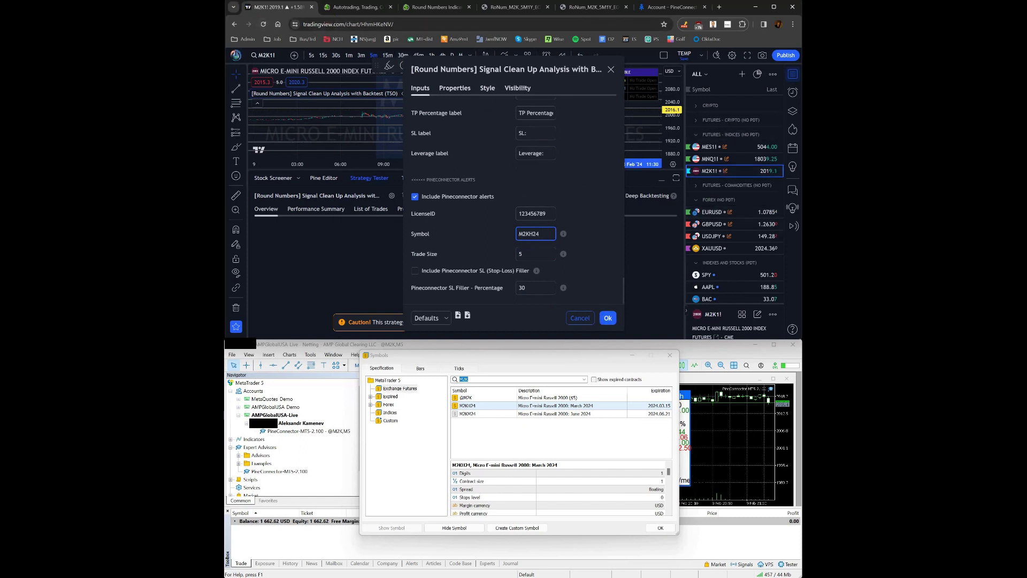
left_click(483, 225)
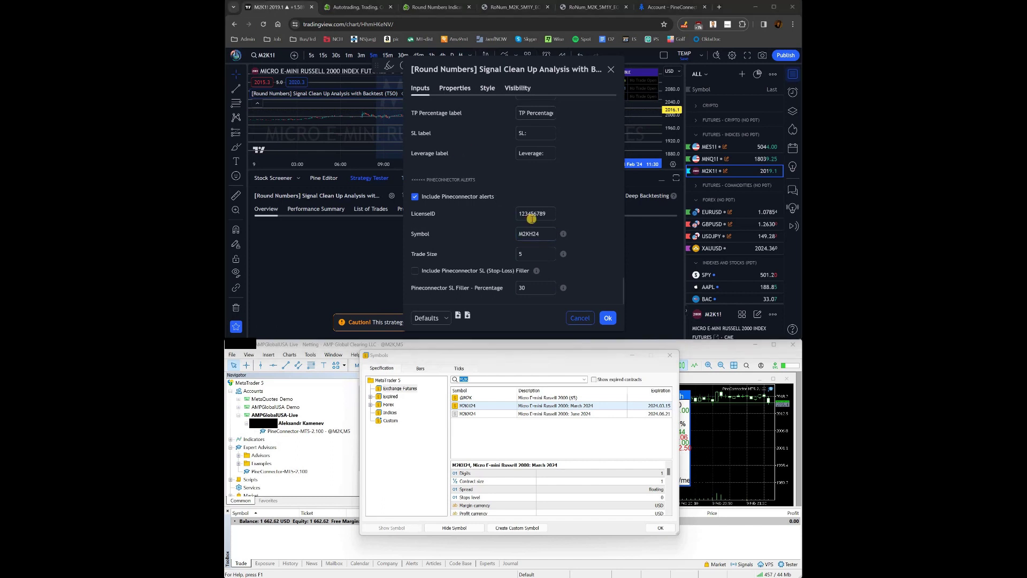
- After checking the order Properties, change the PineConnector Trade Size from 5 to 1
left_click(529, 255)
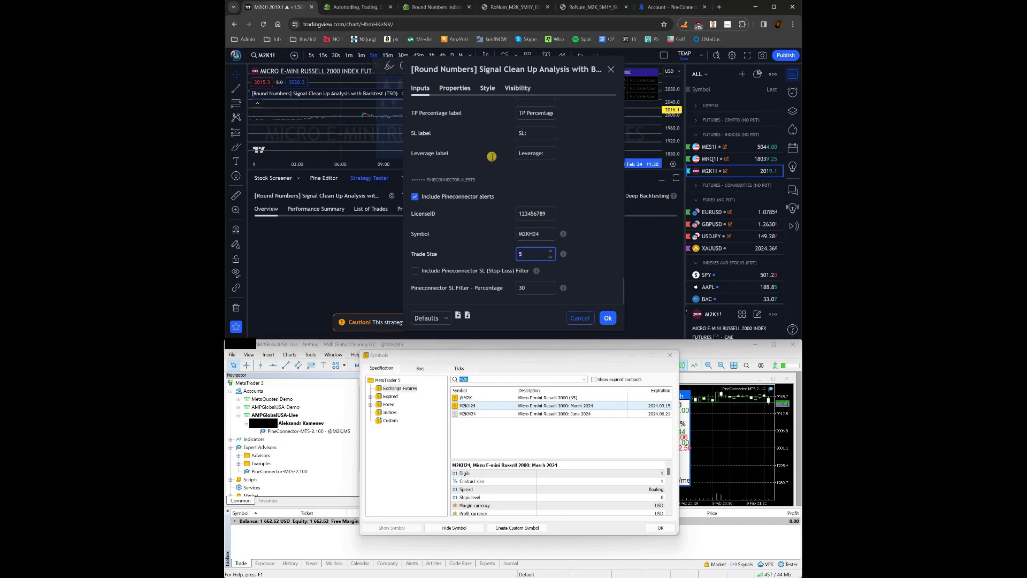
left_click(455, 88)
left_click(419, 88)
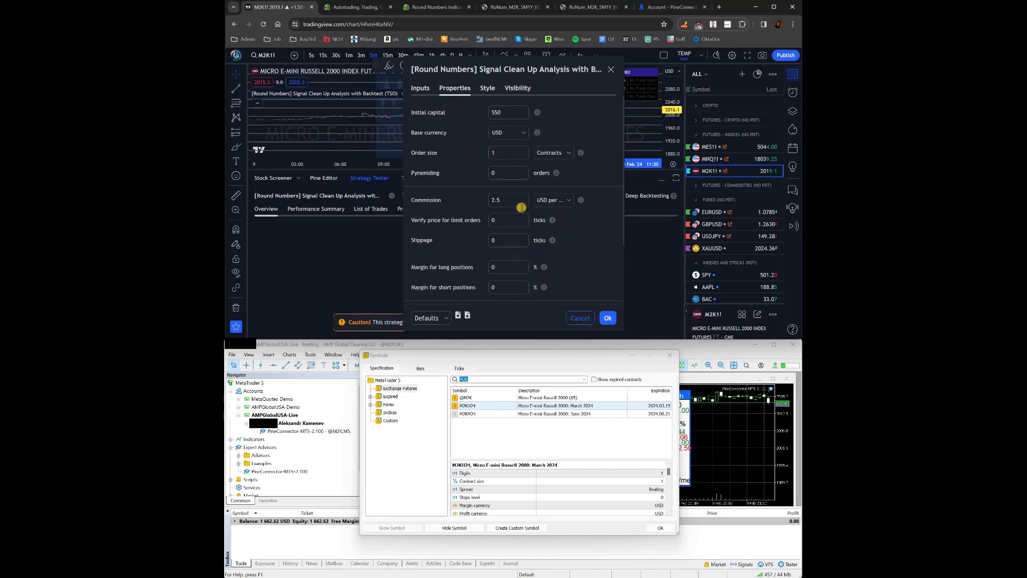
scroll(618, 138, "down", 3)
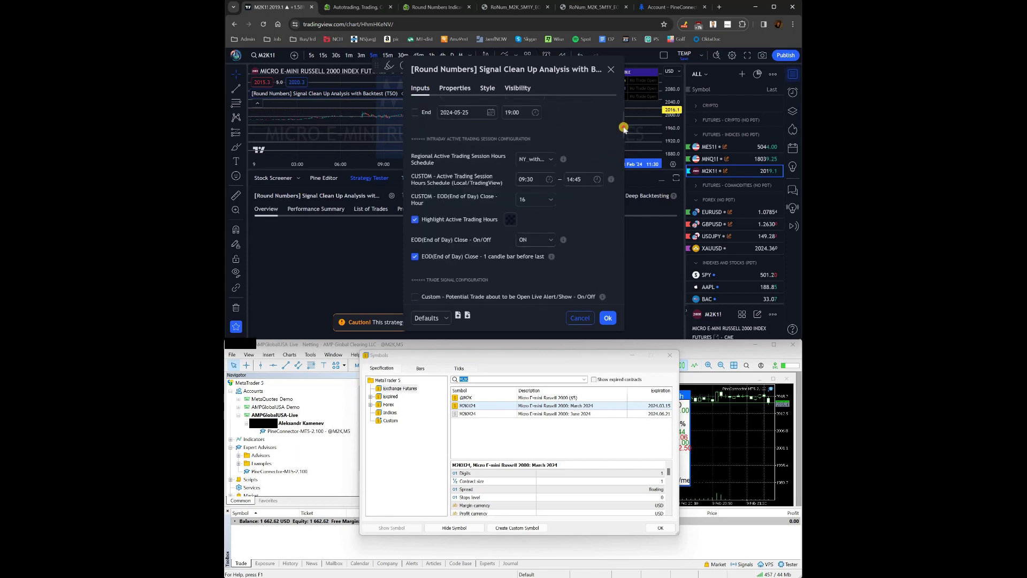
scroll(541, 246, "down", 5)
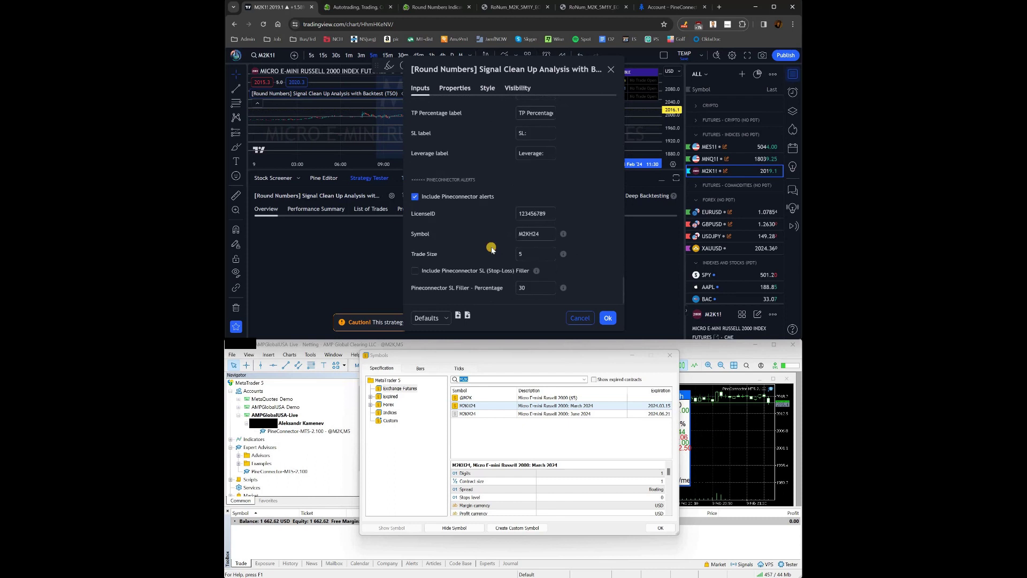
left_click(535, 253)
double_click(518, 253)
- Confirm the strategy's # of TP targets stays at 1
type("1")
scroll(619, 134, "up", 5)
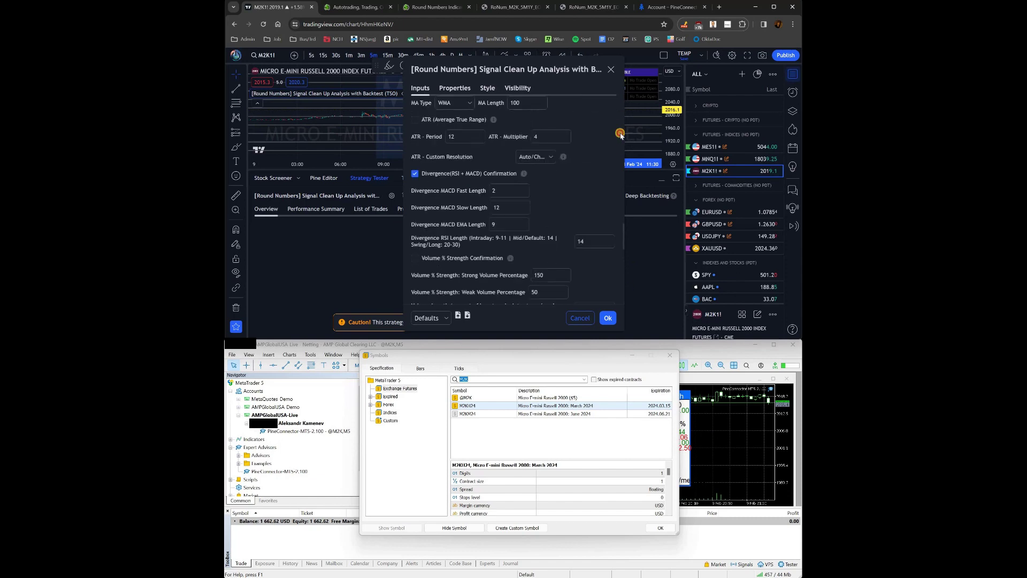
scroll(619, 160, "down", 5)
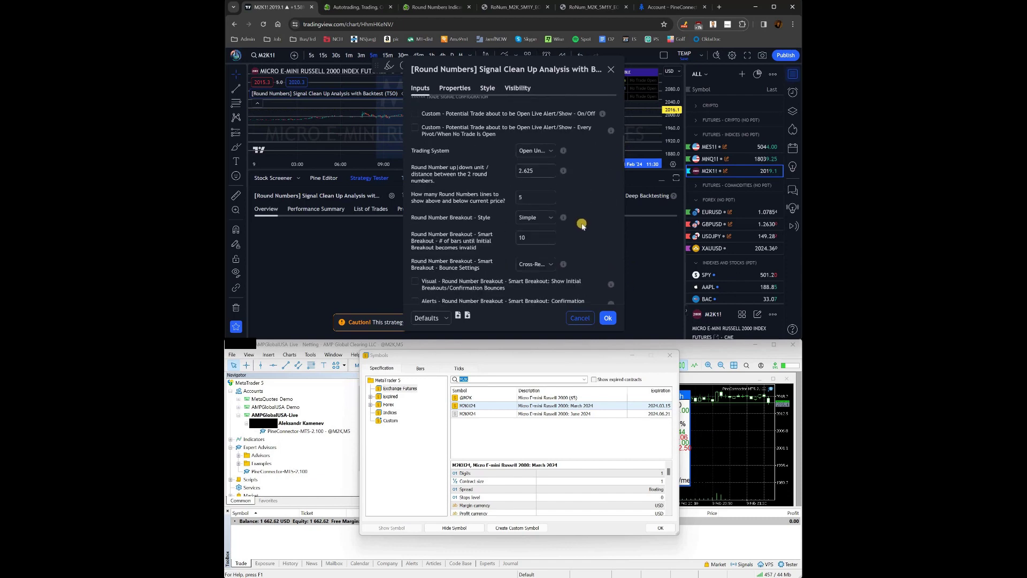
scroll(560, 210, "up", 3)
scroll(551, 207, "down", 5)
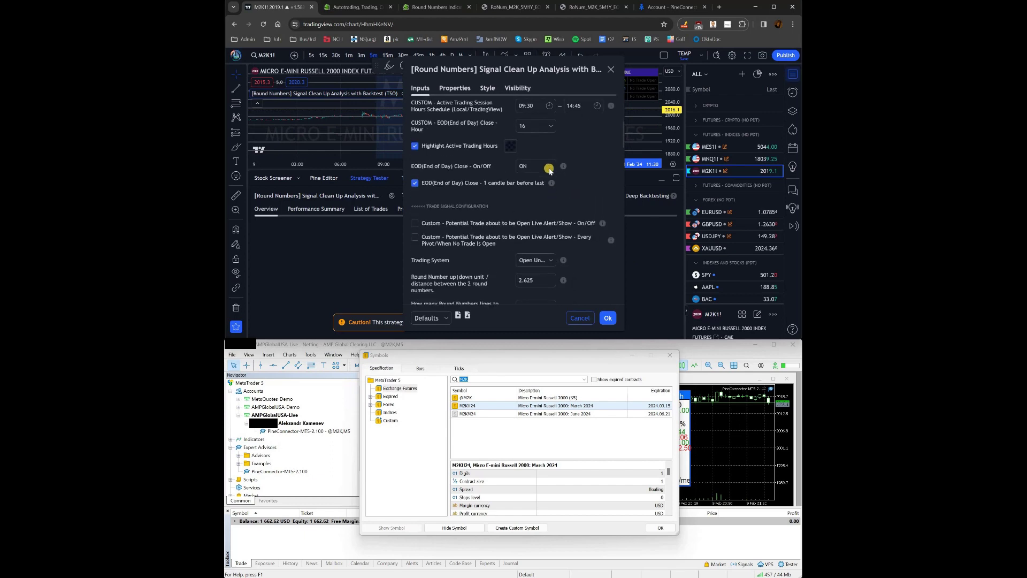
scroll(550, 180, "down", 3)
left_click(535, 210)
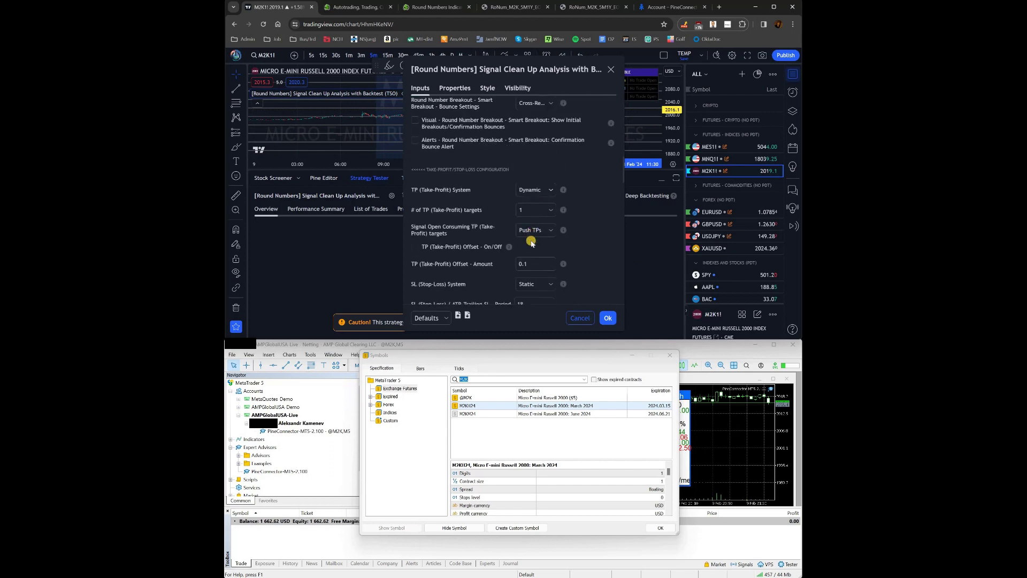
left_click(623, 169)
- Change the PineConnector Trade Size from 1 to 10
scroll(521, 248, "down", 10)
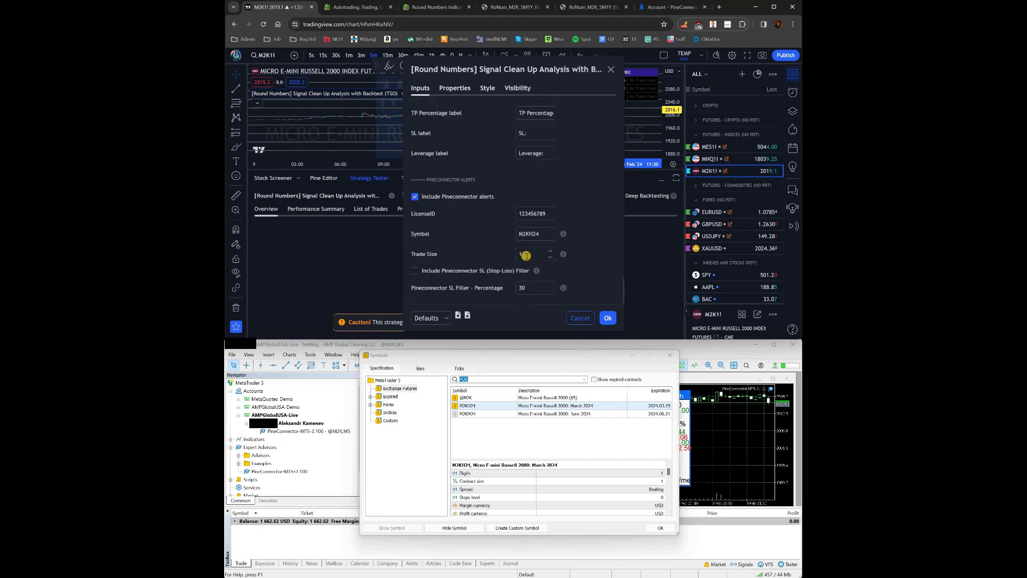
left_click(525, 256)
type("0")
left_click(582, 227)
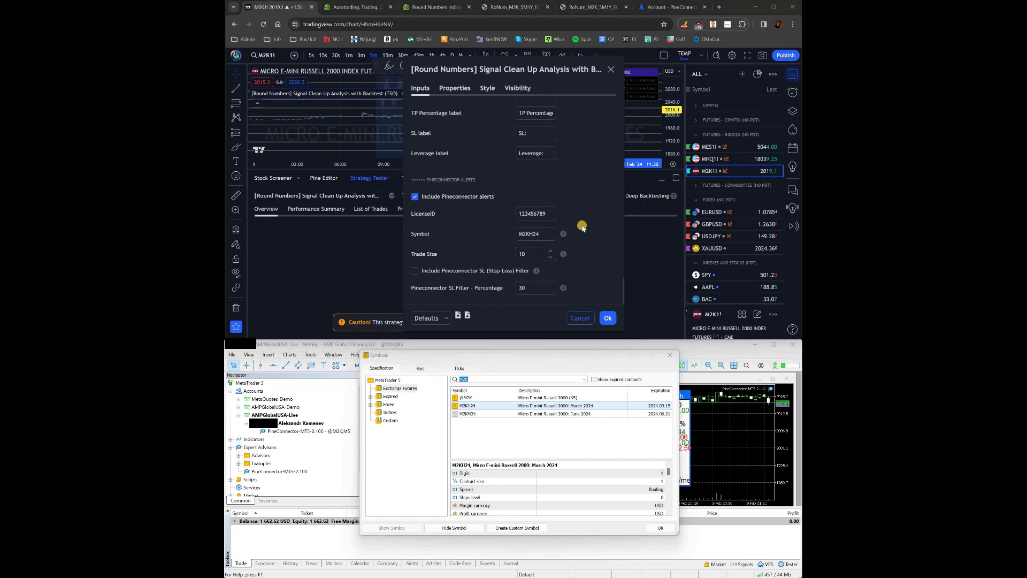
- Revert Trade Size to 1, leave the PineConnector SL Filler unchecked, and apply the strategy settings with Ok
key("BackSpace")
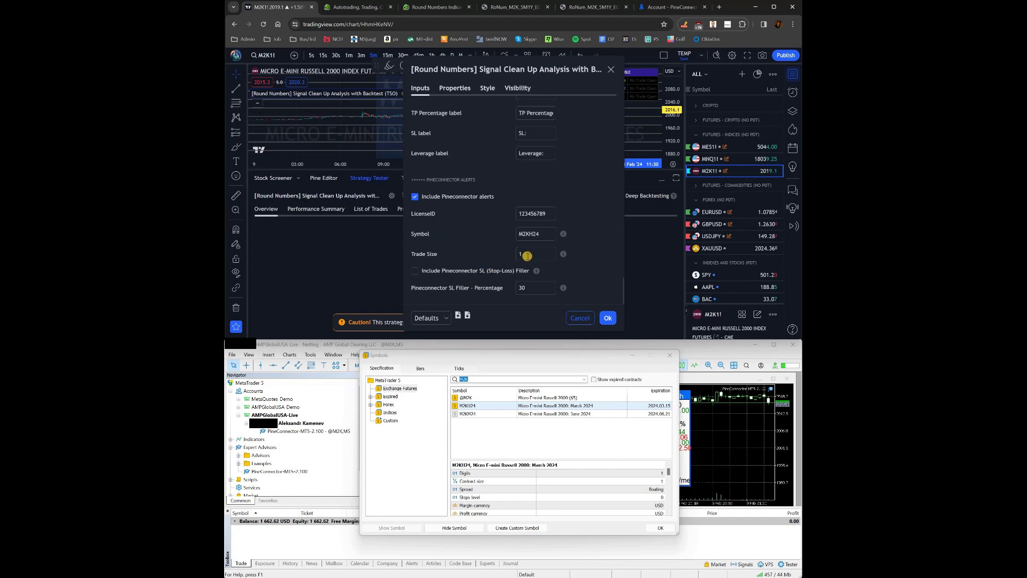
left_click(415, 270)
left_click(527, 290)
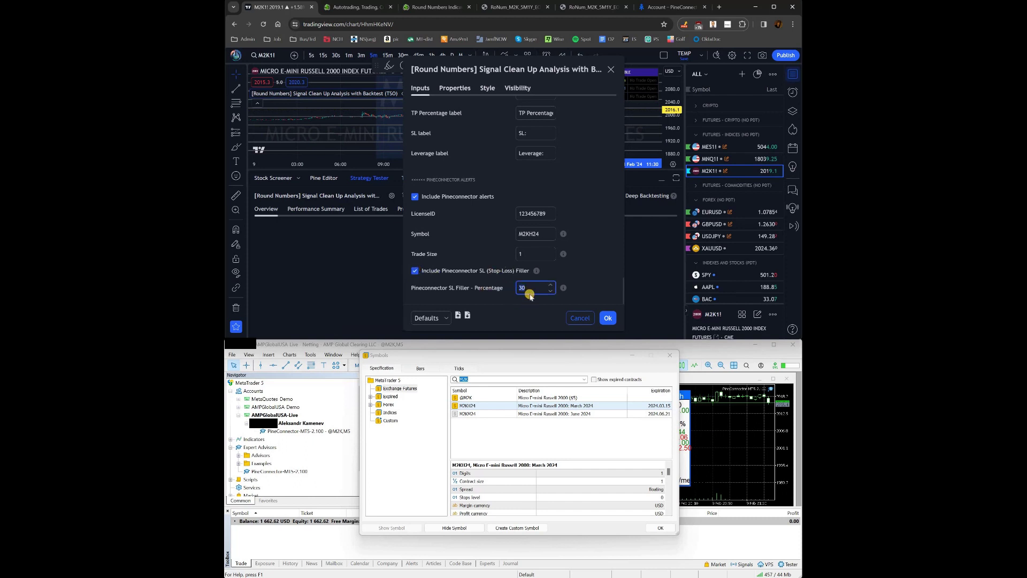
left_click(415, 270)
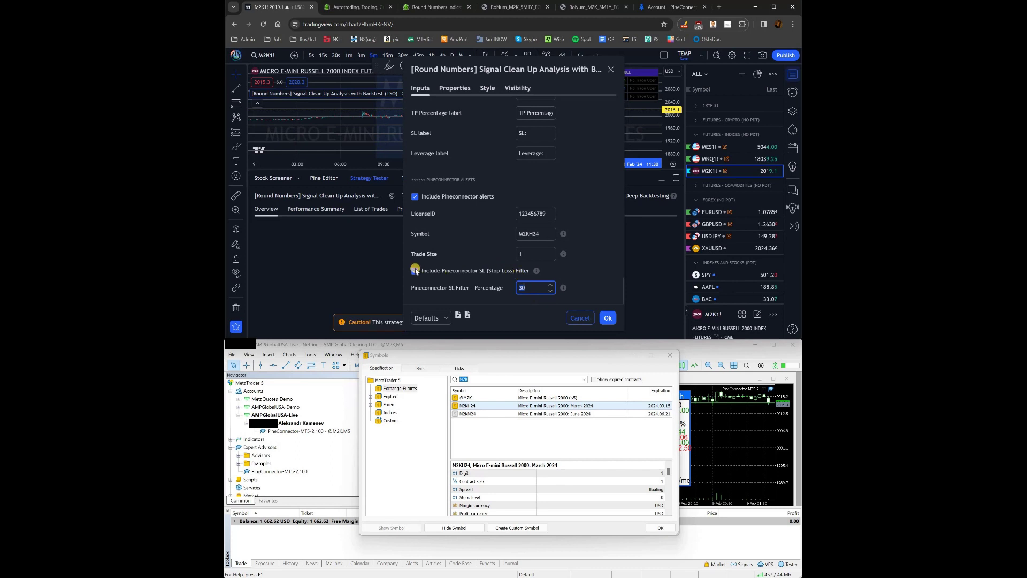
left_click(416, 271)
left_click(608, 318)
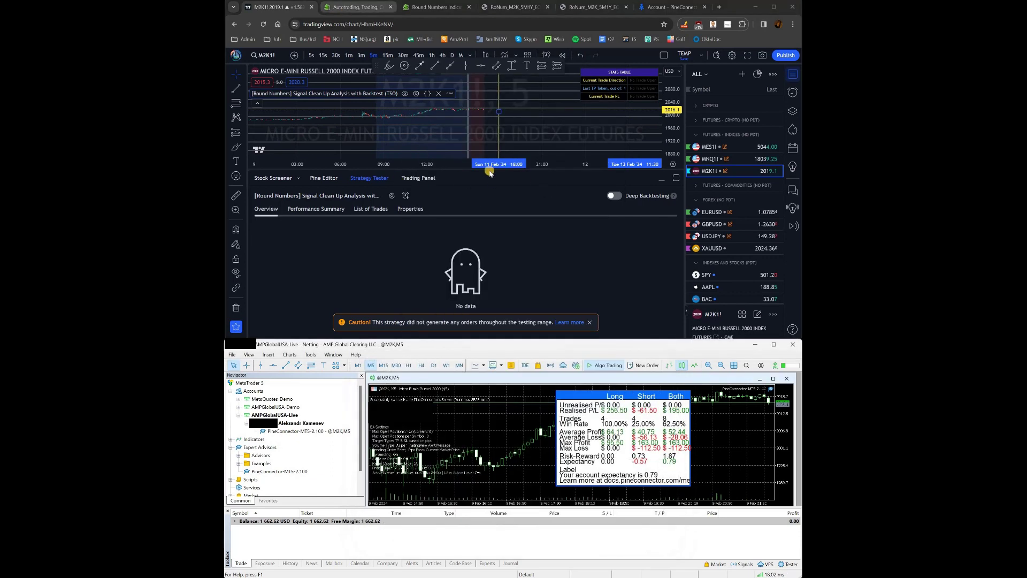
- Scroll the tso.trade autotrading guide down to the alert checklist and show MetaTrader 5's History tab
left_click(354, 7)
scroll(449, 174, "down", 2)
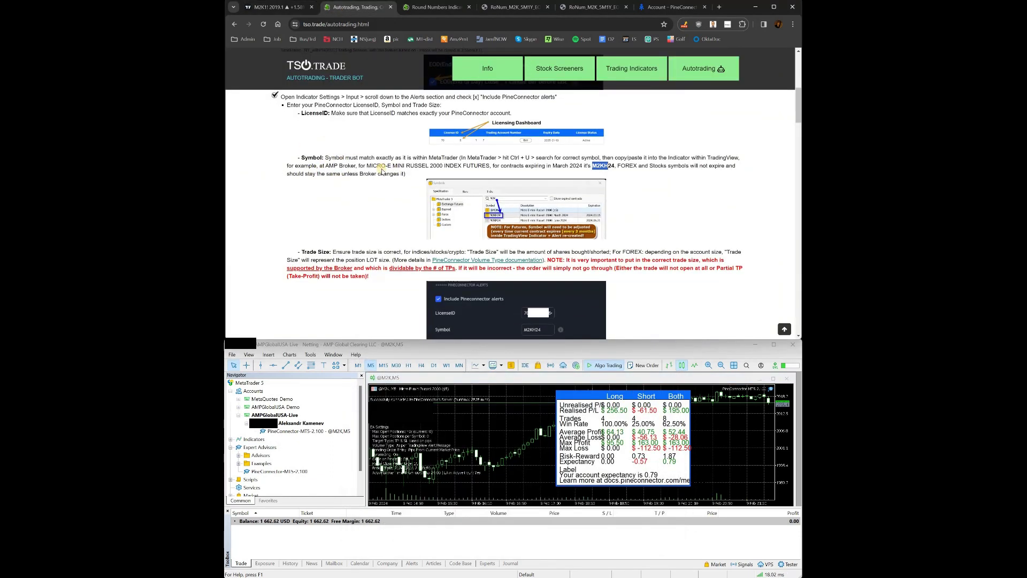
scroll(501, 180, "down", 1)
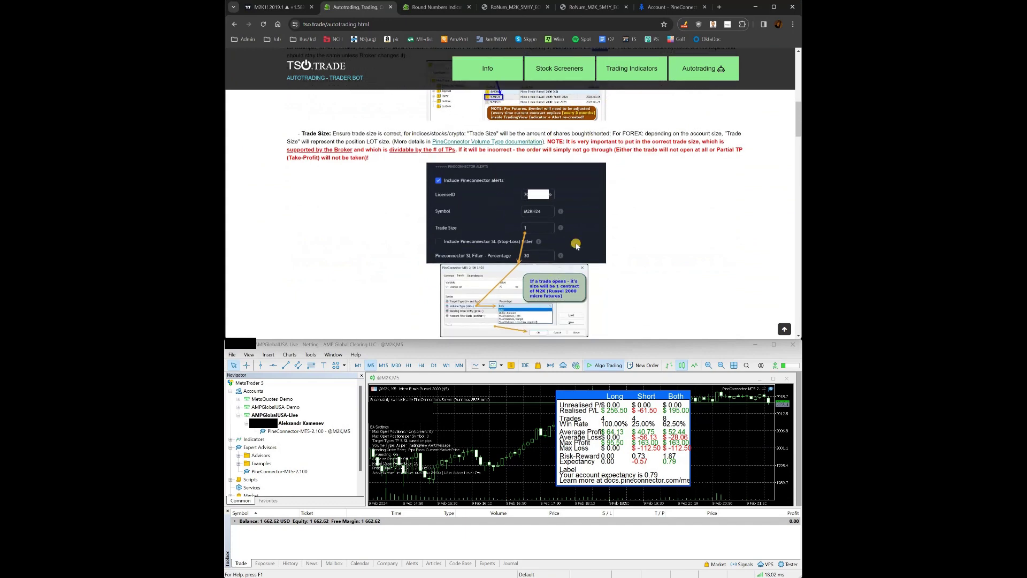
scroll(574, 243, "down", 1)
scroll(485, 167, "down", 1)
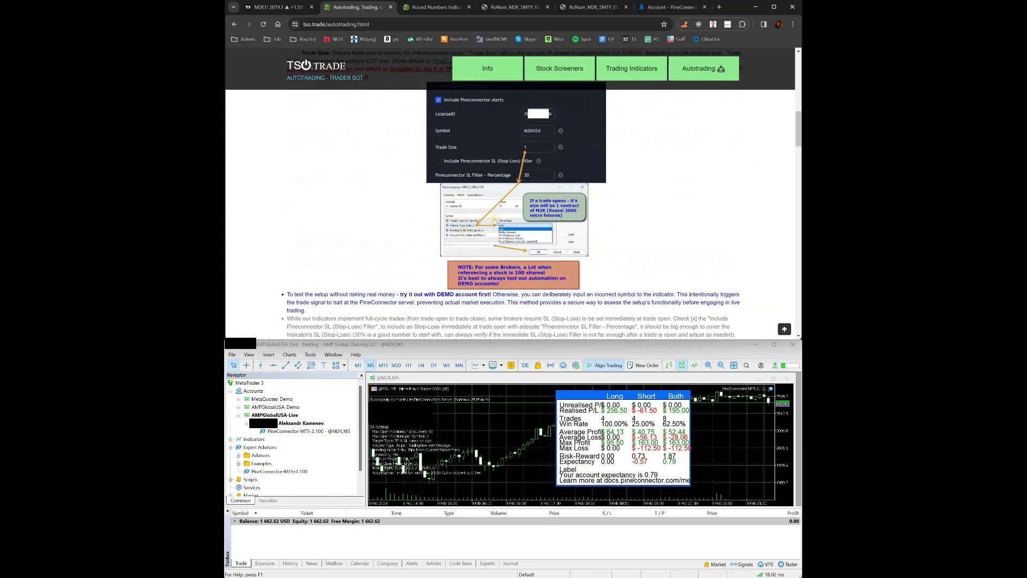
scroll(459, 199, "down", 2)
scroll(457, 184, "down", 2)
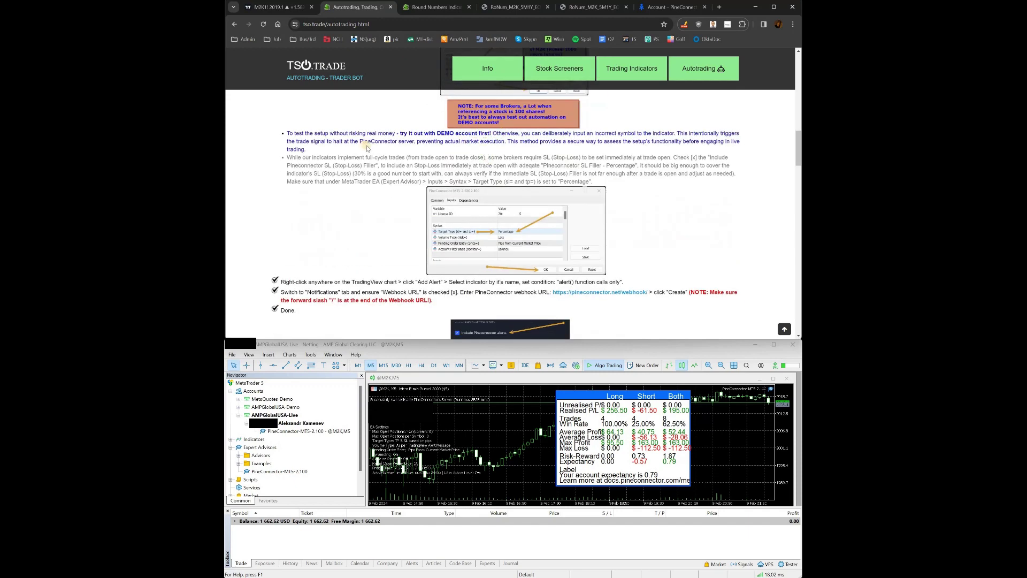
scroll(367, 145, "down", 1)
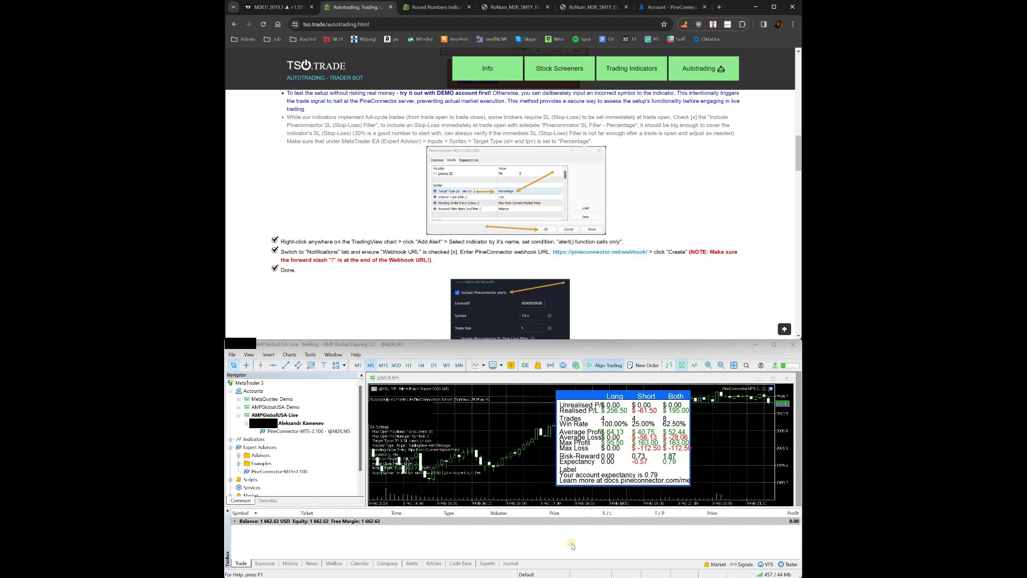
left_click(597, 530)
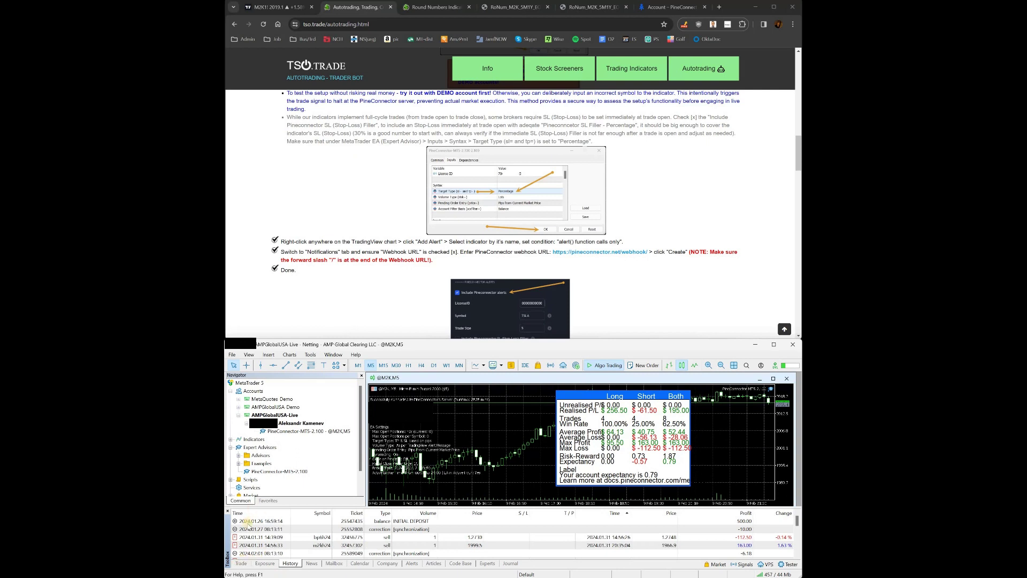
- Start a trial BP6H24 order from MetaTrader 5's Trade tab, then close the Order form unplaced
left_click(240, 562)
right_click(247, 522)
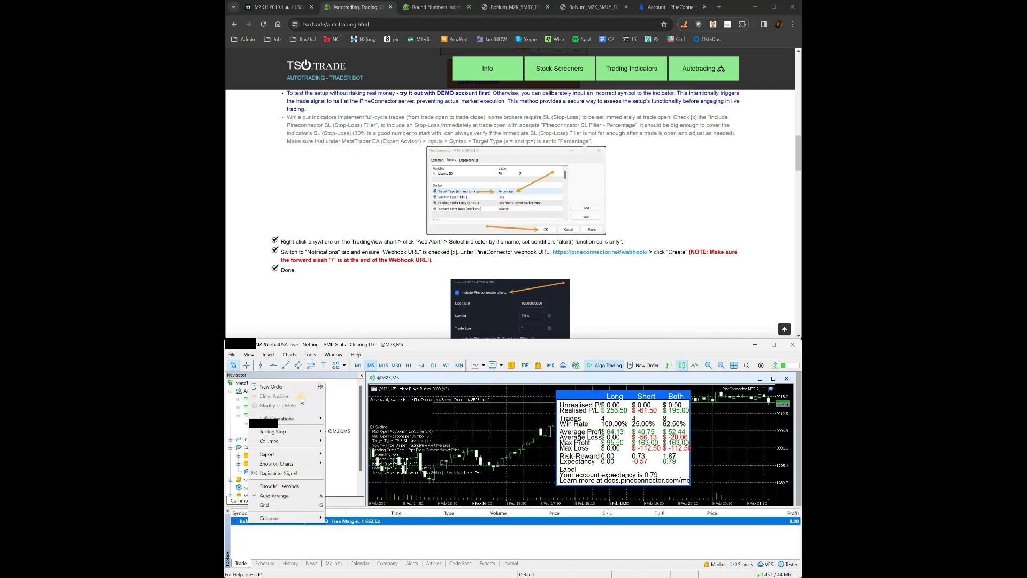
left_click(274, 386)
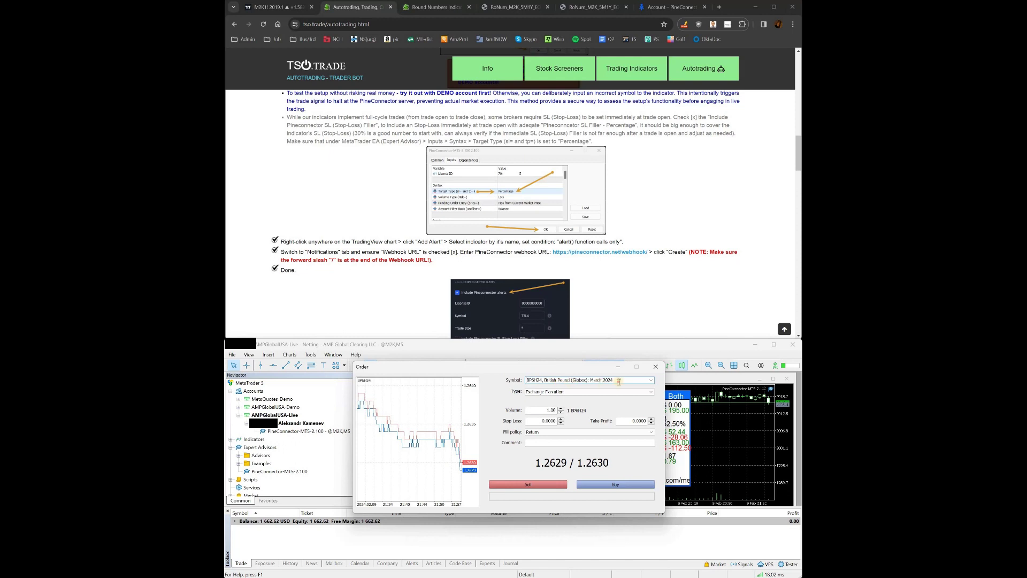
left_click(649, 380)
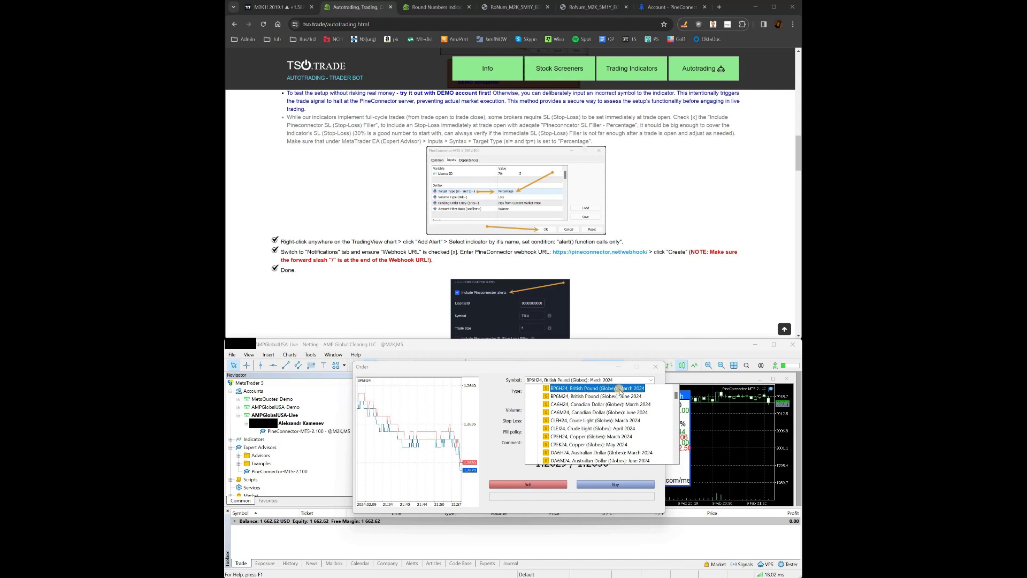
left_click(543, 383)
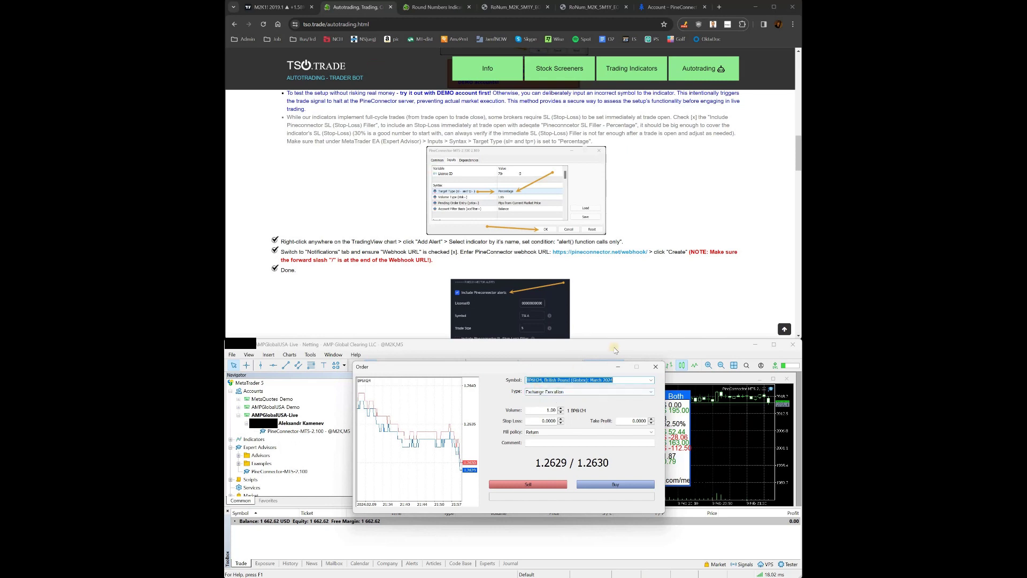
left_click(655, 367)
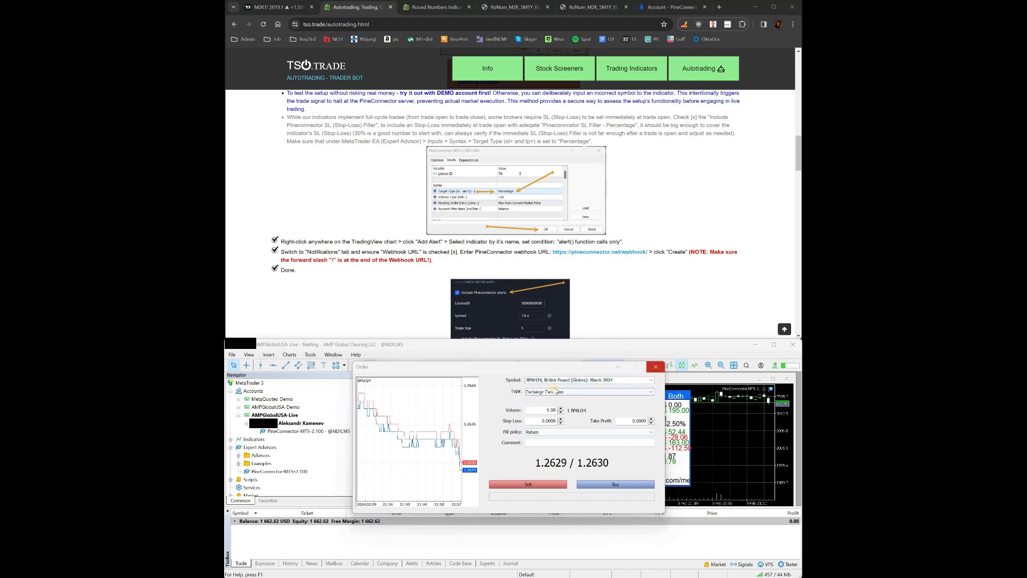
left_click(655, 367)
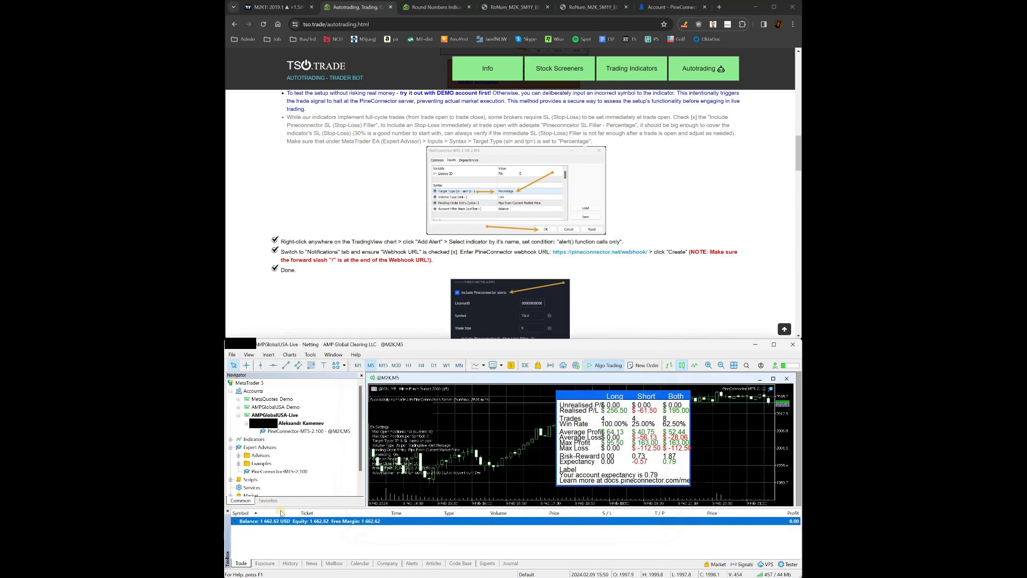
- Glance at the TradingView chart, then scroll the guide to the Create Alert on SPY screenshots
left_click(289, 522)
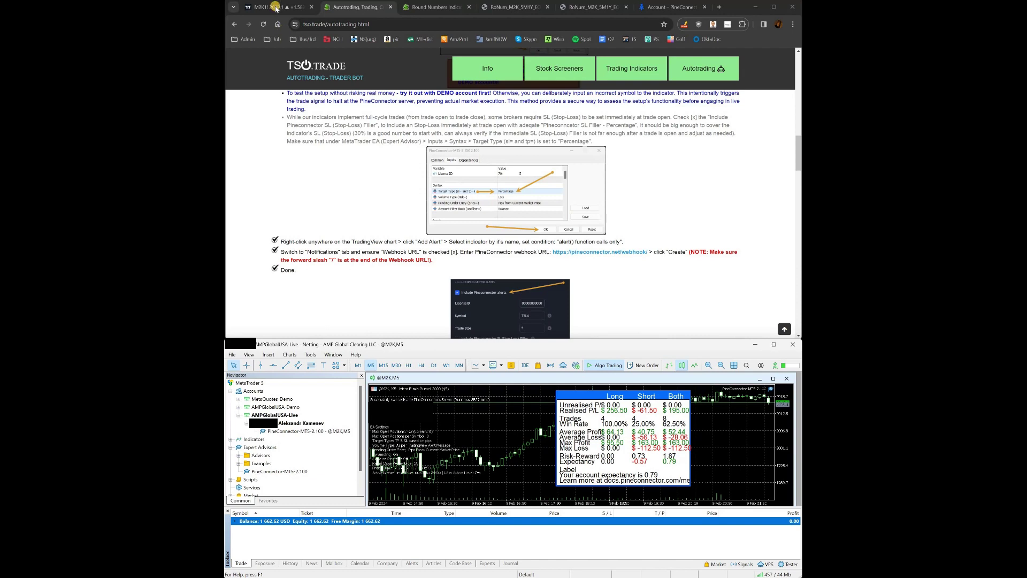
key("ctrl+1")
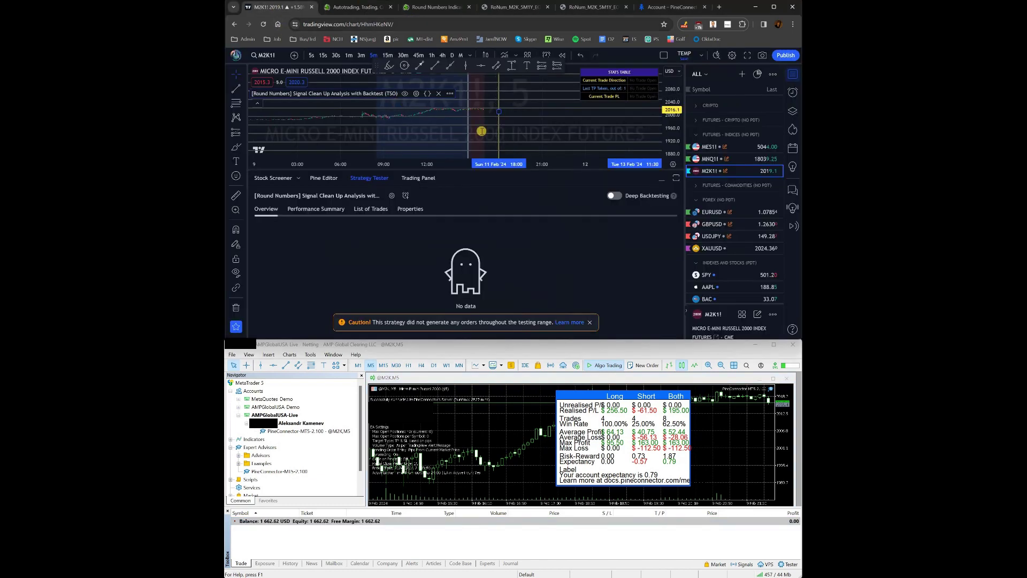
key("ctrl+2")
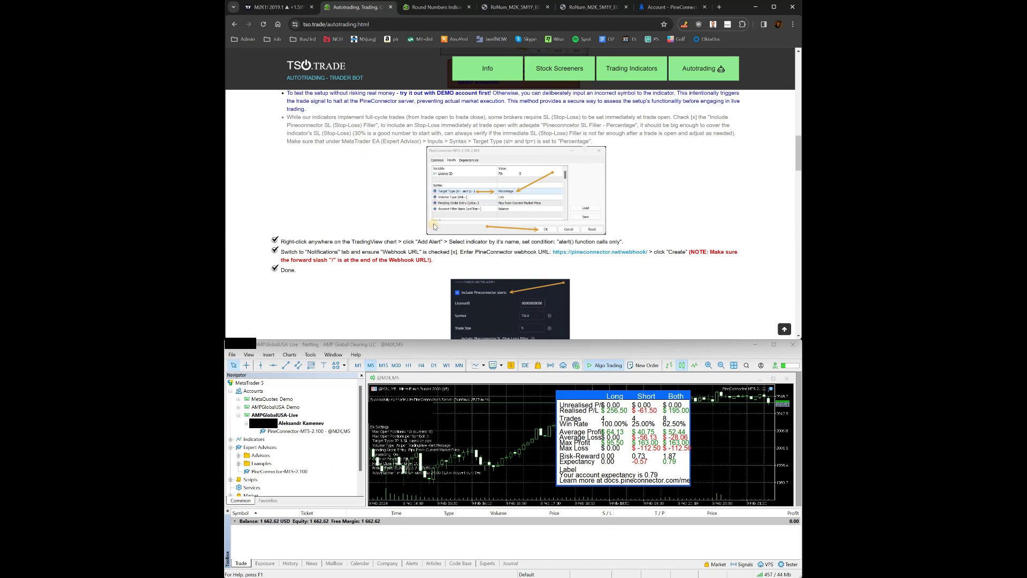
scroll(434, 226, "down", 2)
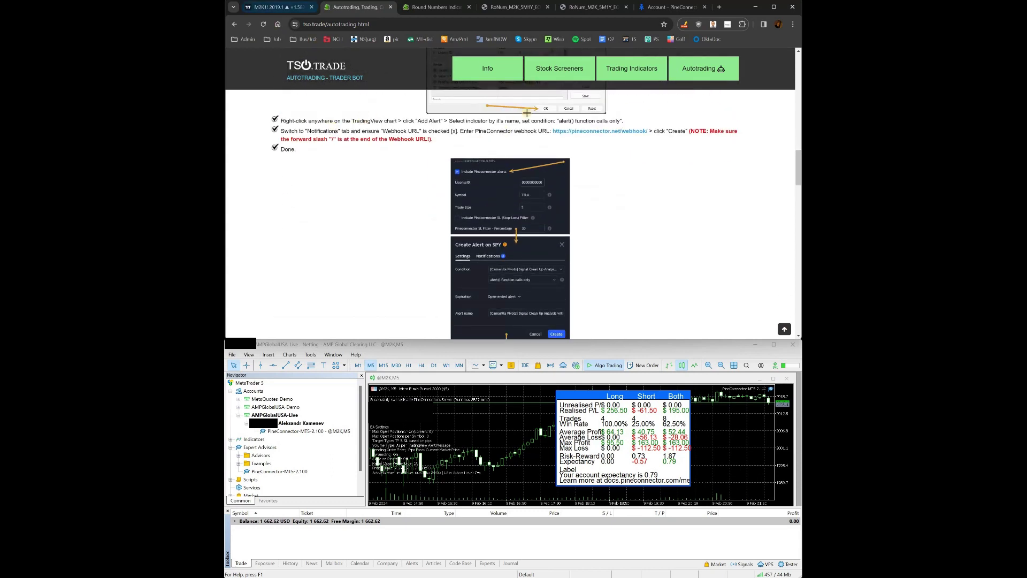
- Add an M2K1! alert with condition Round Numbers and trigger alert() function calls only
key("ctrl+1")
right_click(529, 102)
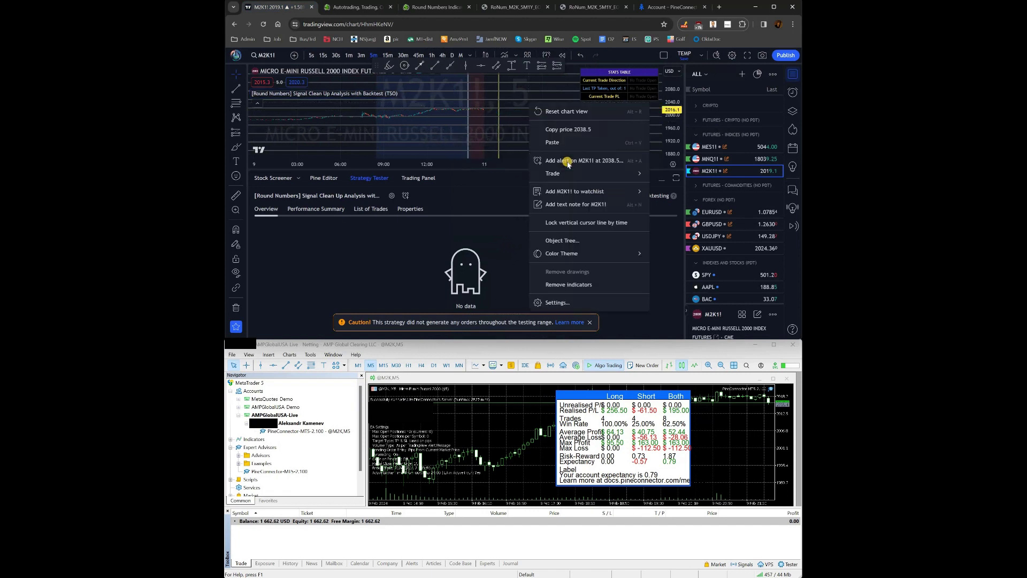
left_click(568, 161)
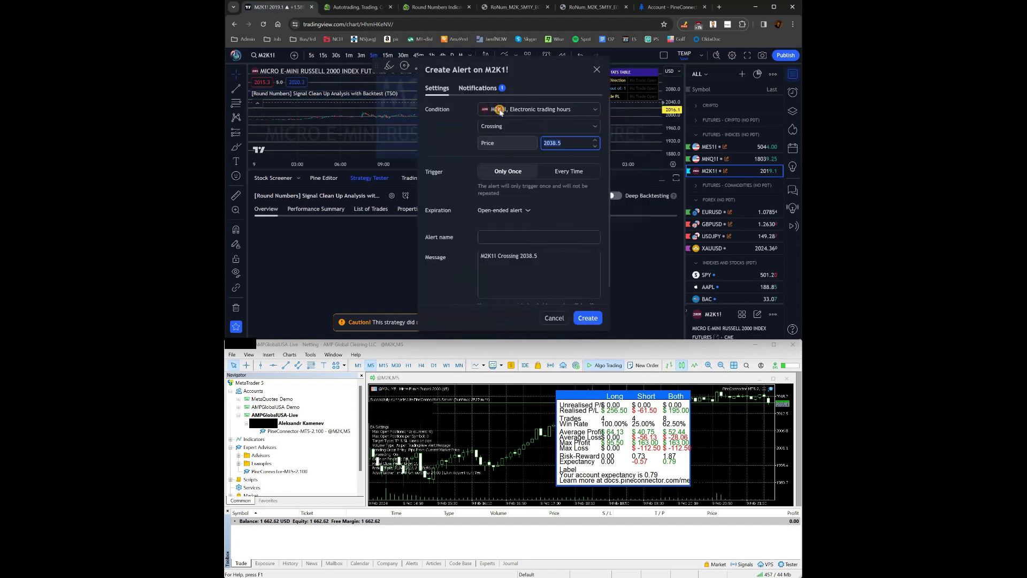
left_click(498, 110)
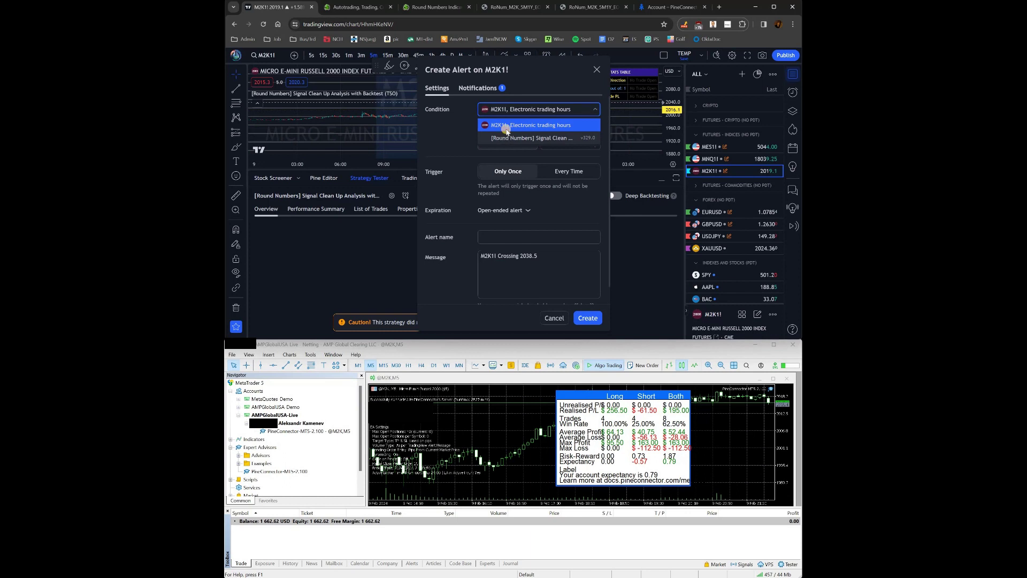
left_click(507, 127)
left_click(508, 127)
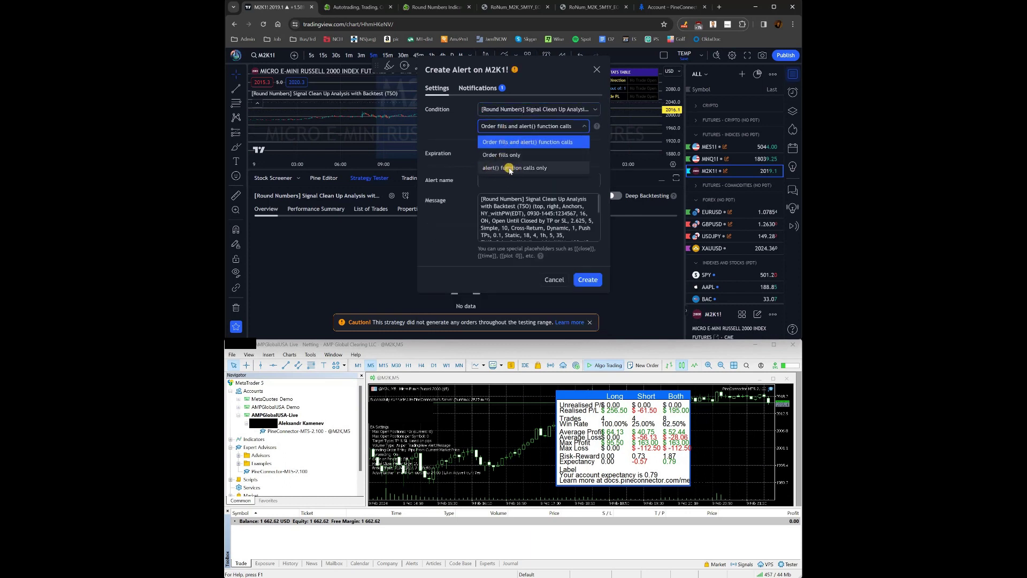
left_click(508, 169)
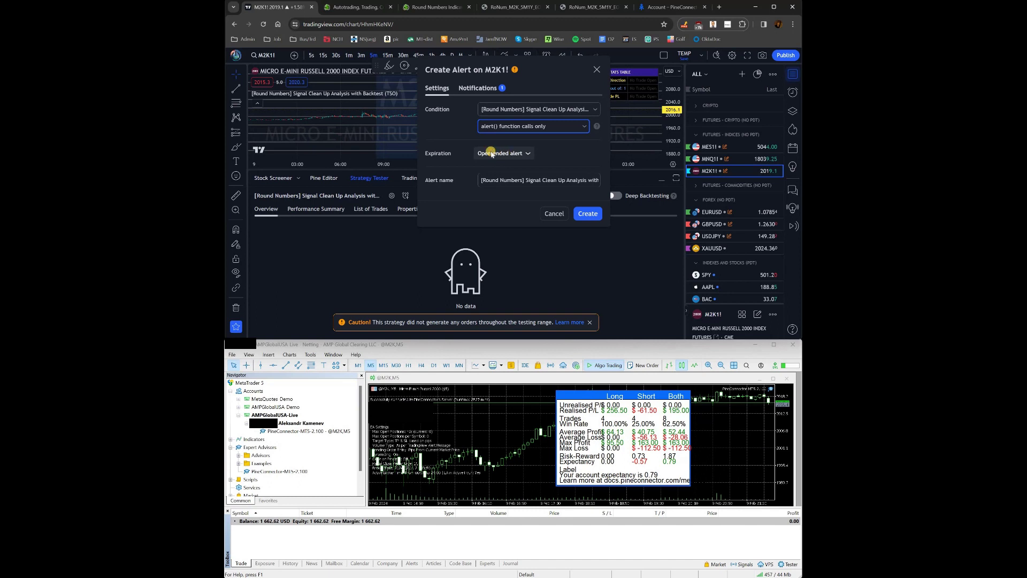
- Keep the alert open-ended and name it 'Autotrader M2K - DEMO'
left_click(477, 153)
left_click(495, 154)
left_click(505, 175)
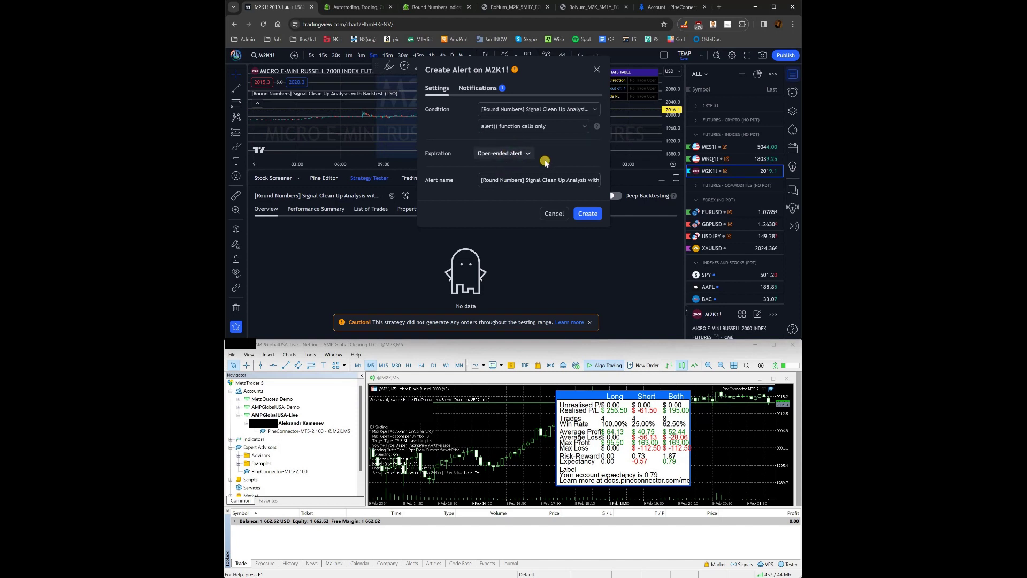
key("ctrl+a")
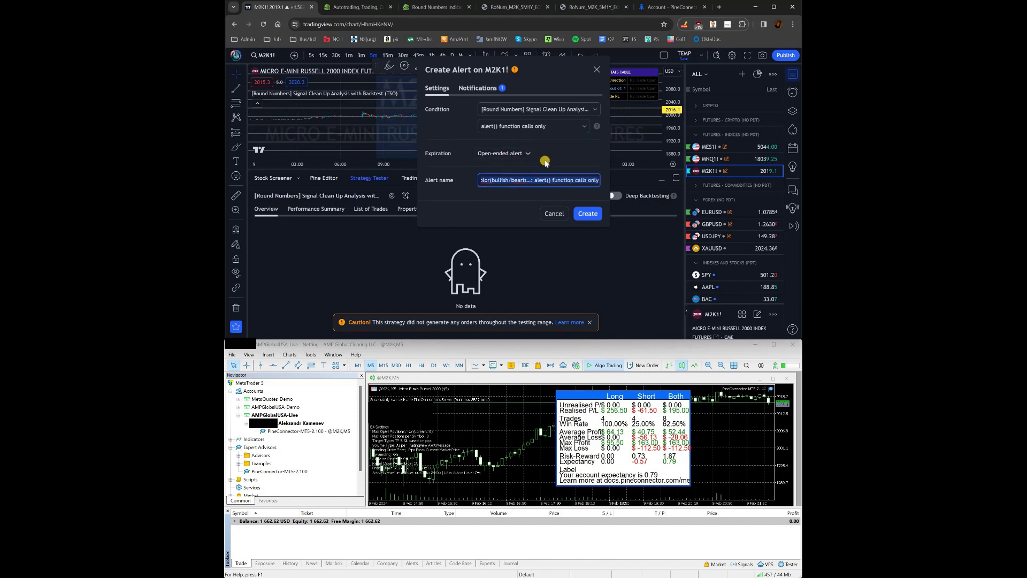
type("Autotrader M2K")
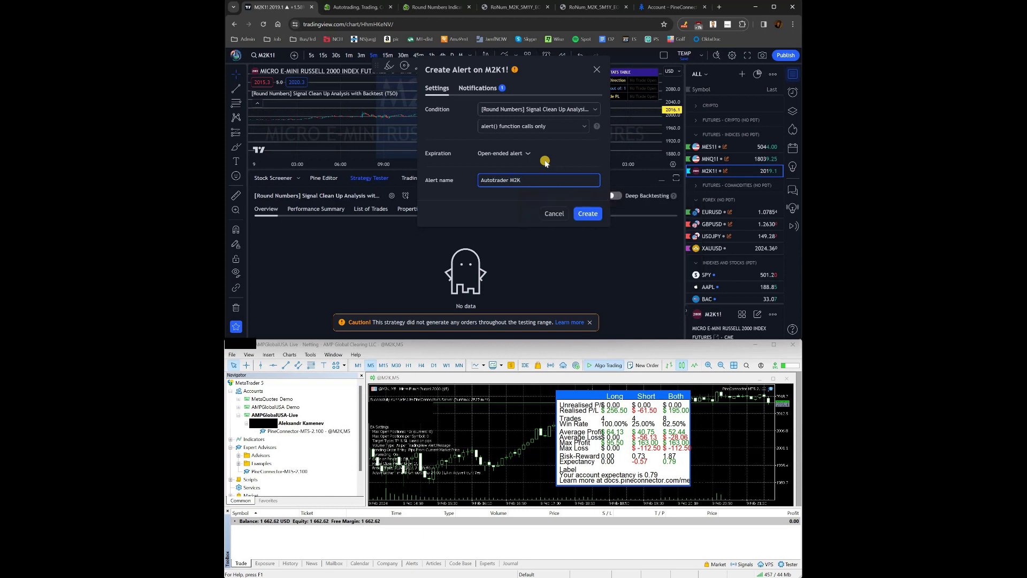
type(" - DEMO")
left_click(477, 89)
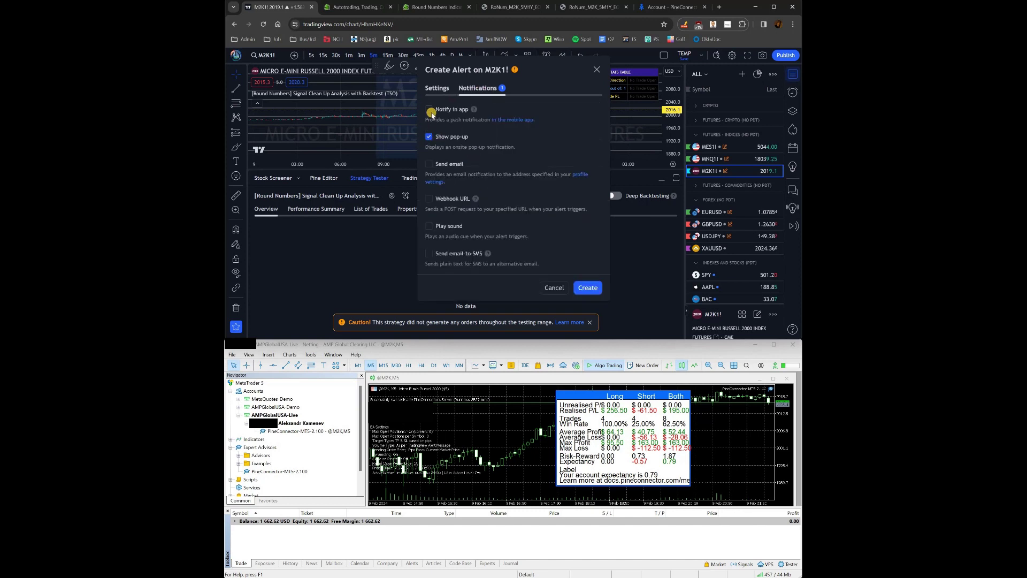
- Turn off Show pop-up and turn on Notify in app and Webhook URL
left_click(431, 110)
left_click(463, 110)
left_click(429, 199)
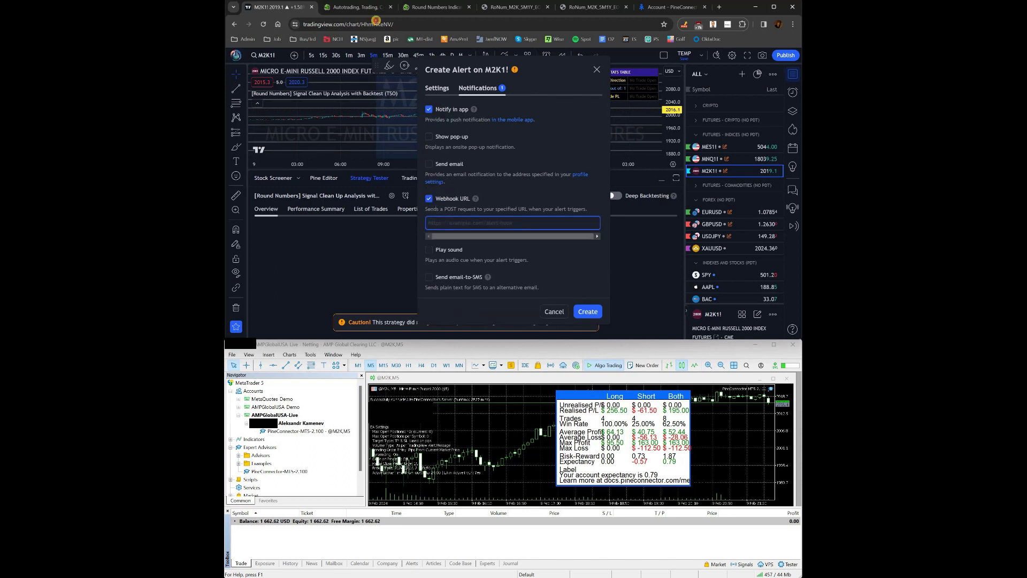
- Copy the PineConnector webhook URL from the tso.trade guide
key("ctrl+Tab")
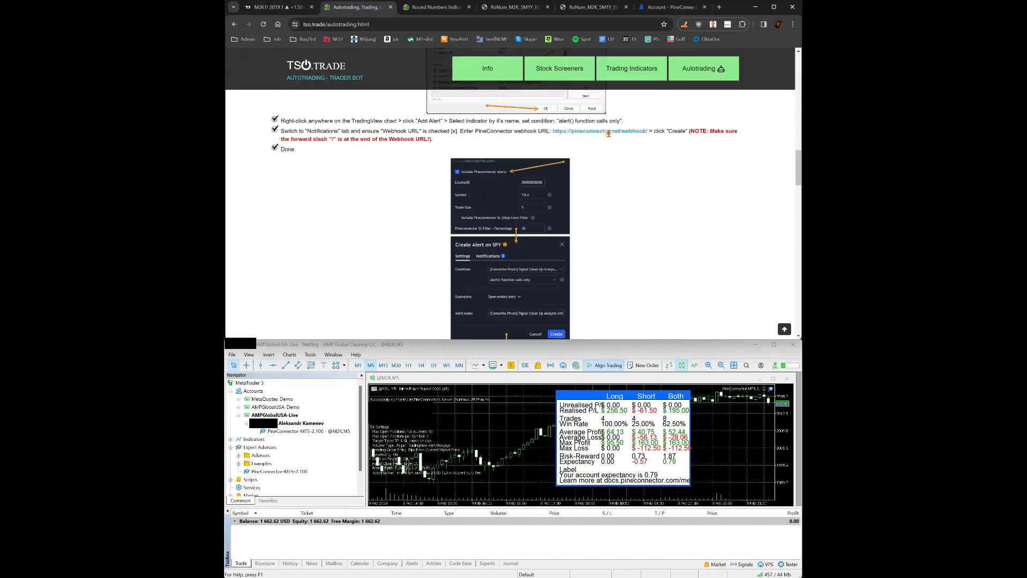
left_click_drag(553, 132, 647, 132)
key("ctrl+c")
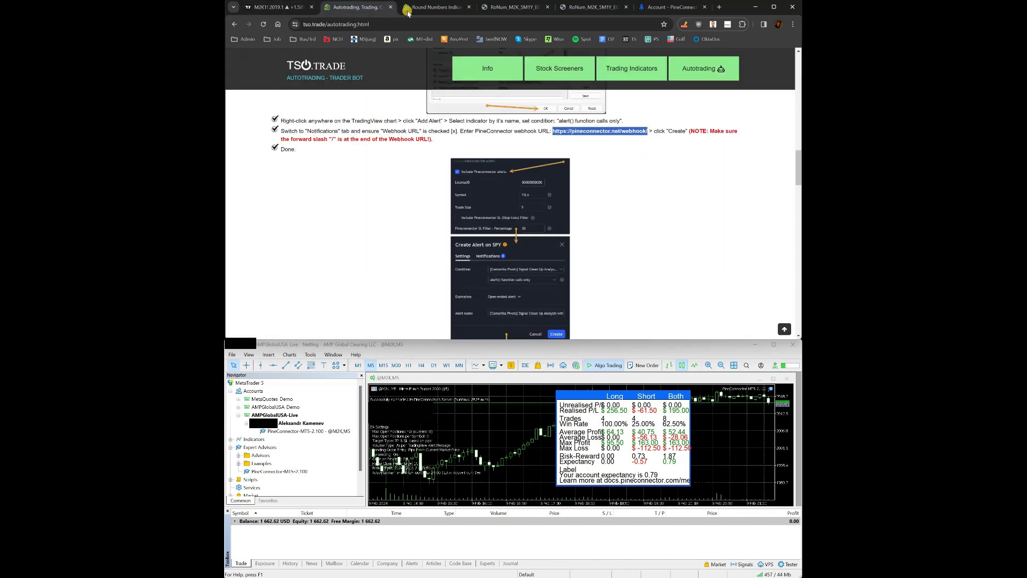
key("ctrl+shift+Tab")
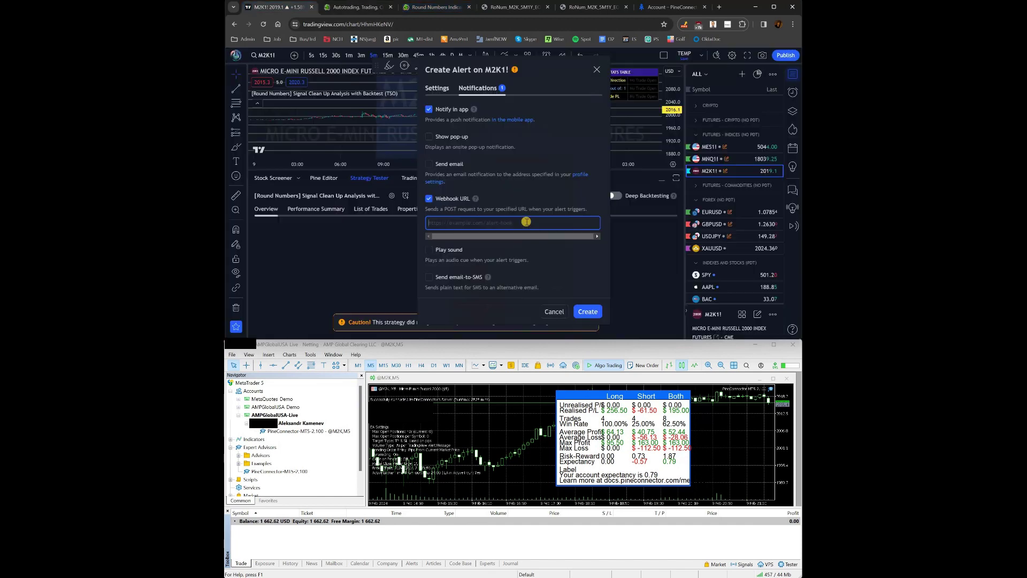
- Paste the PineConnector webhook URL, re-enable Show pop-up, and create the alert
left_click(528, 218)
key("ctrl+v")
left_click(435, 129)
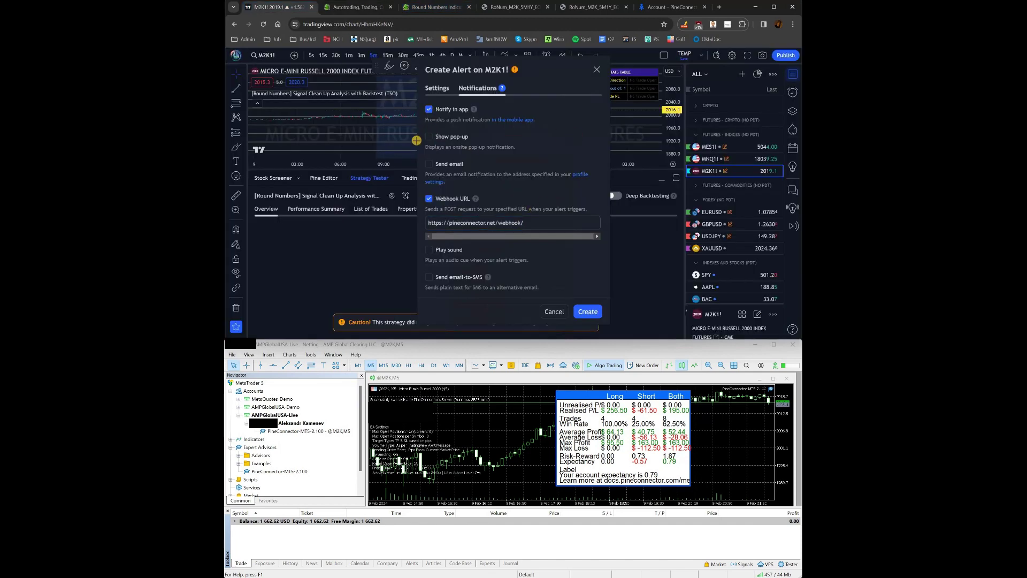
left_click(429, 137)
left_click(591, 310)
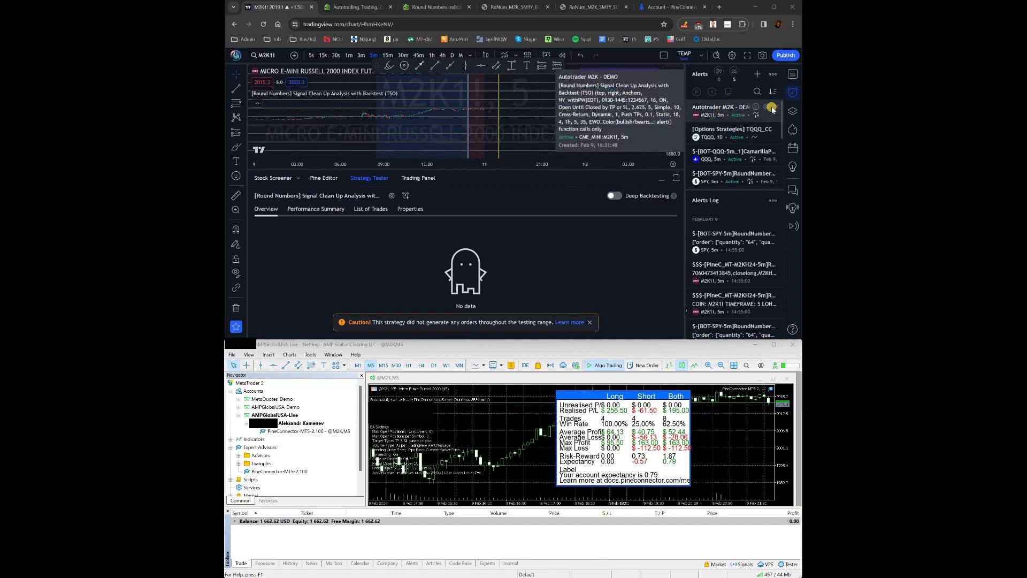
- Reopen 'Autotrader M2K - DEMO', review its notification settings, and cancel without changes
left_click(766, 107)
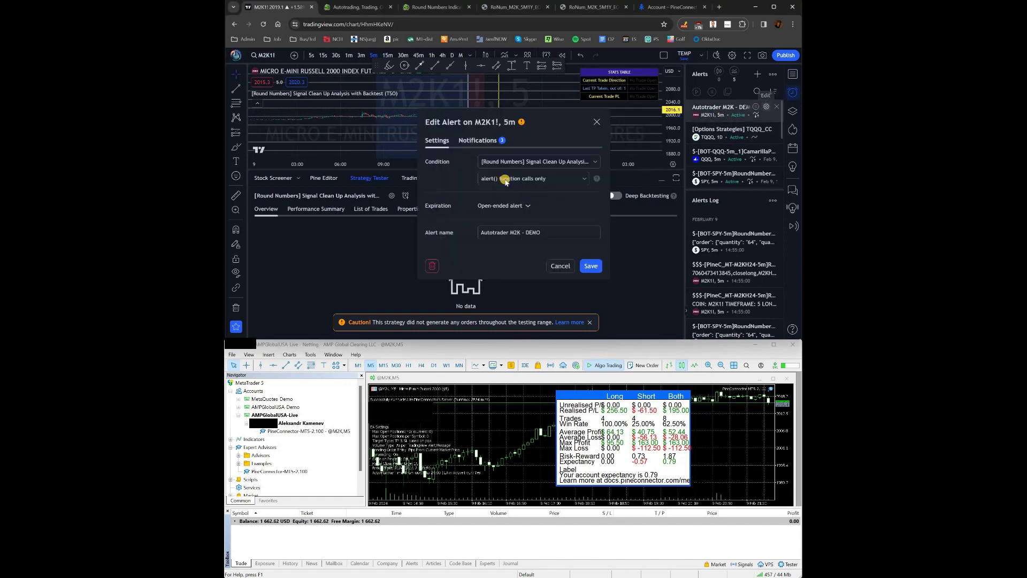
left_click(470, 142)
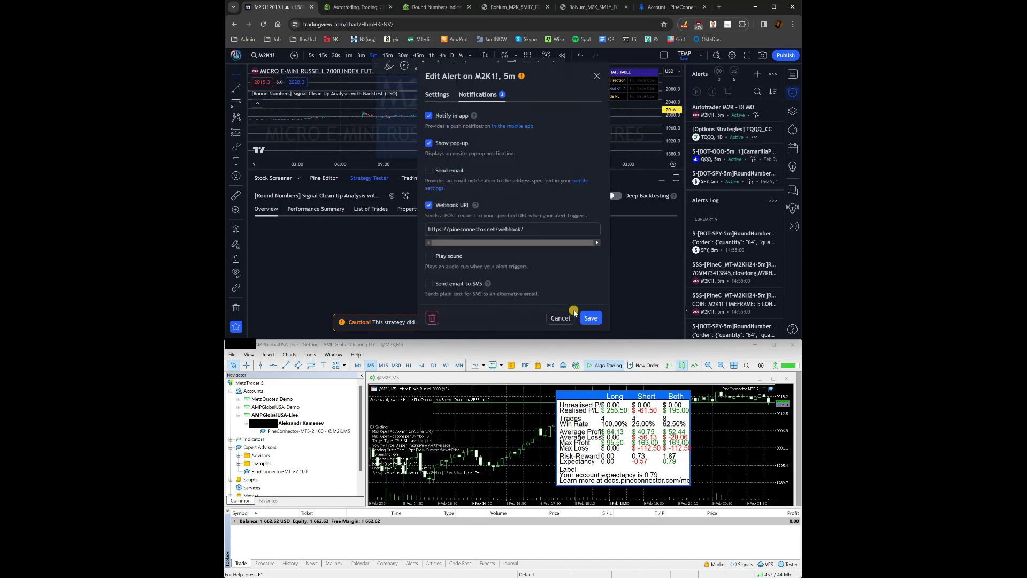
left_click(590, 318)
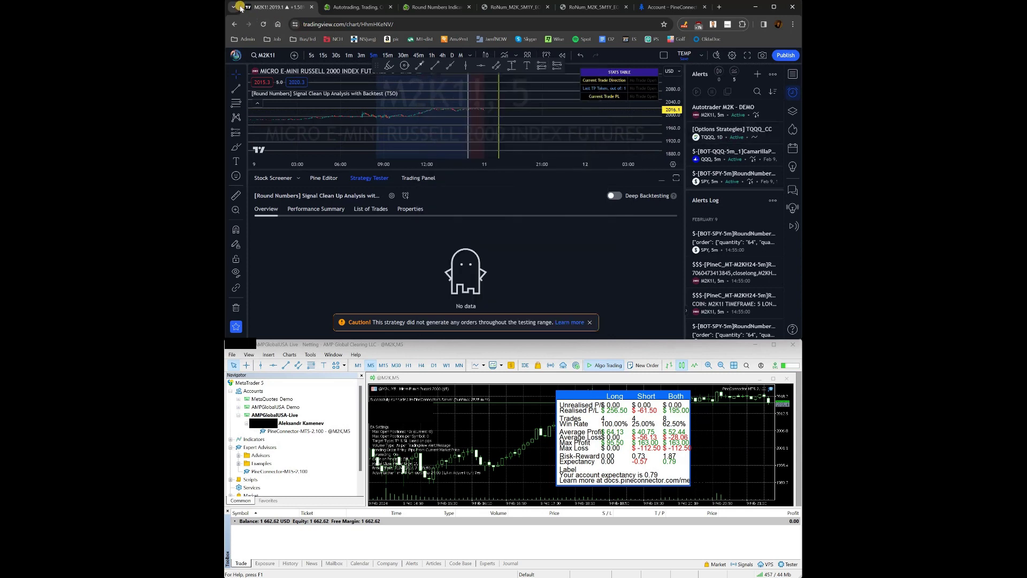
- Scroll the tso.trade Autotrading page past the alert screenshots to the remote-setup assistance and prerequisites
left_click(356, 7)
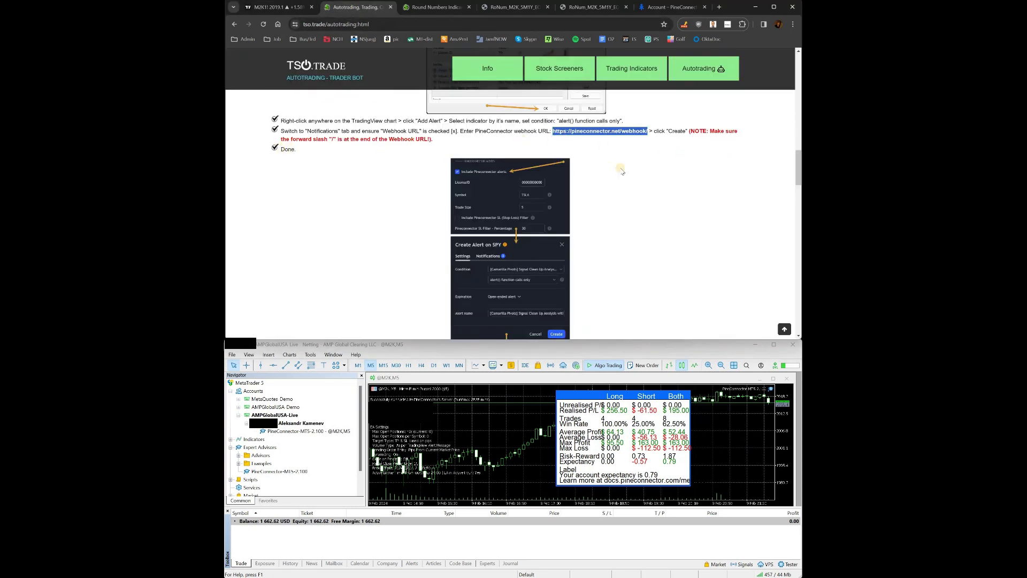
scroll(592, 170, "down", 1)
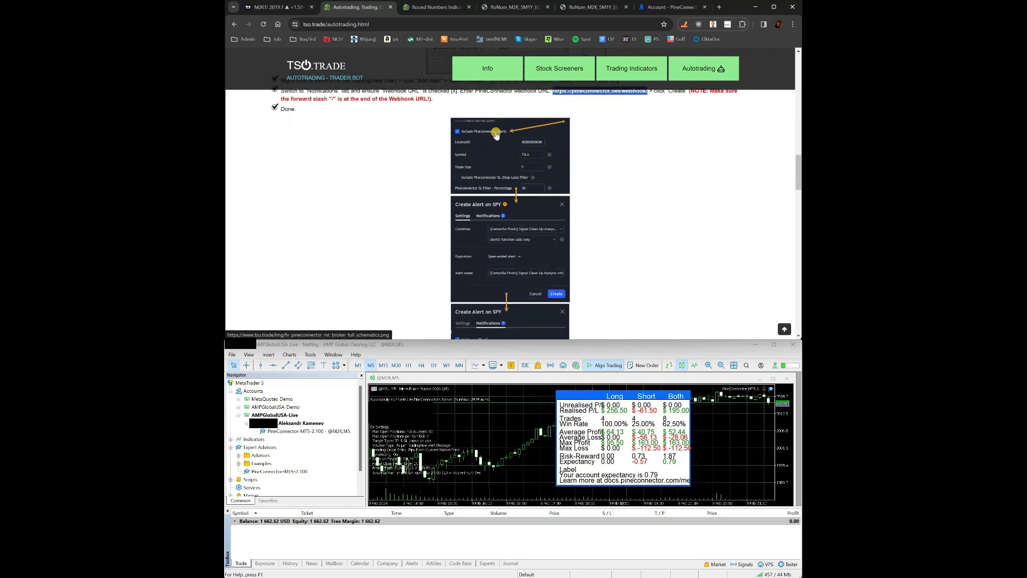
scroll(496, 134, "down", 2)
scroll(463, 212, "down", 1)
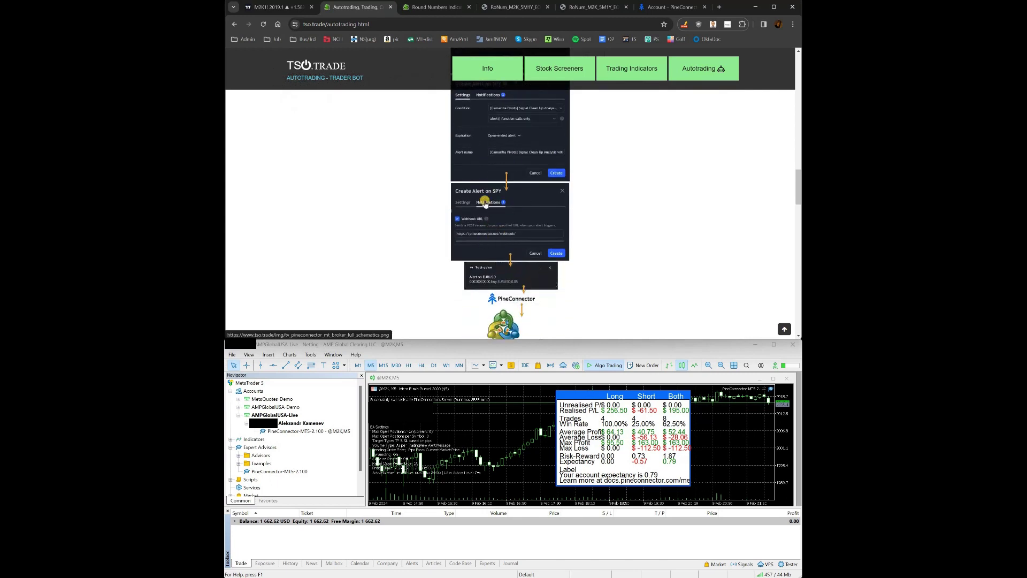
scroll(484, 202, "down", 2)
scroll(497, 216, "down", 1)
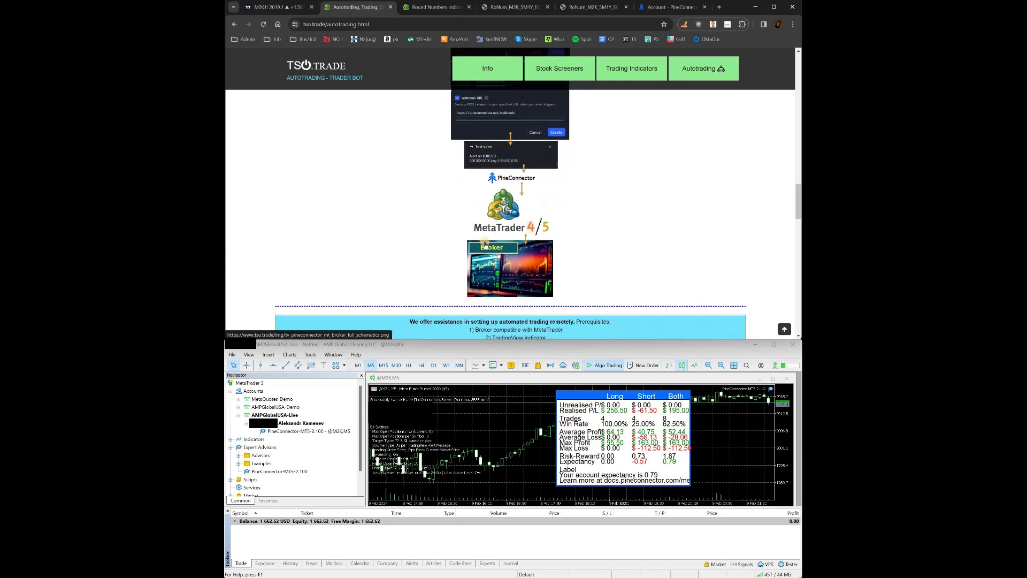
scroll(493, 185, "down", 2)
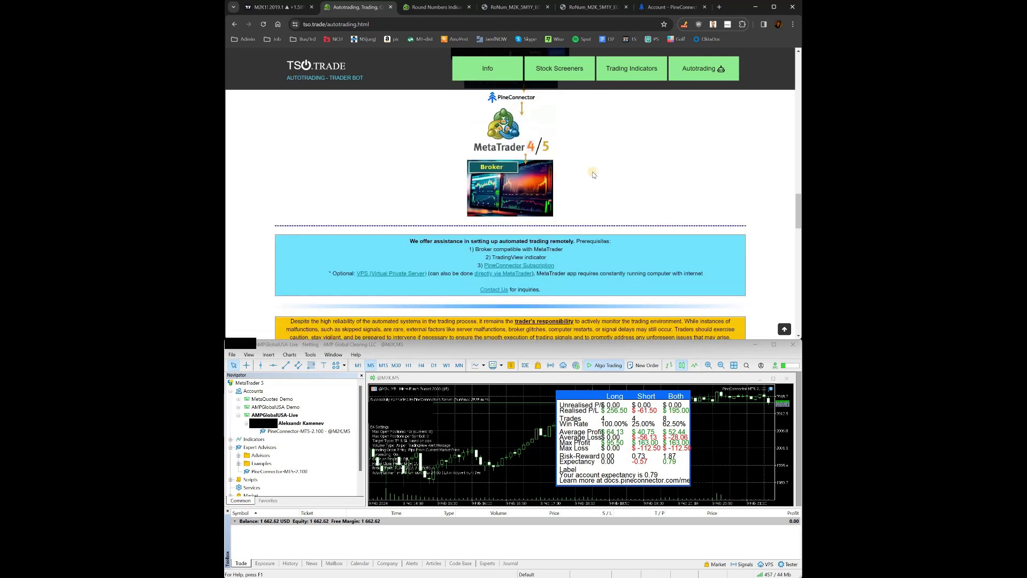
scroll(537, 182, "down", 1)
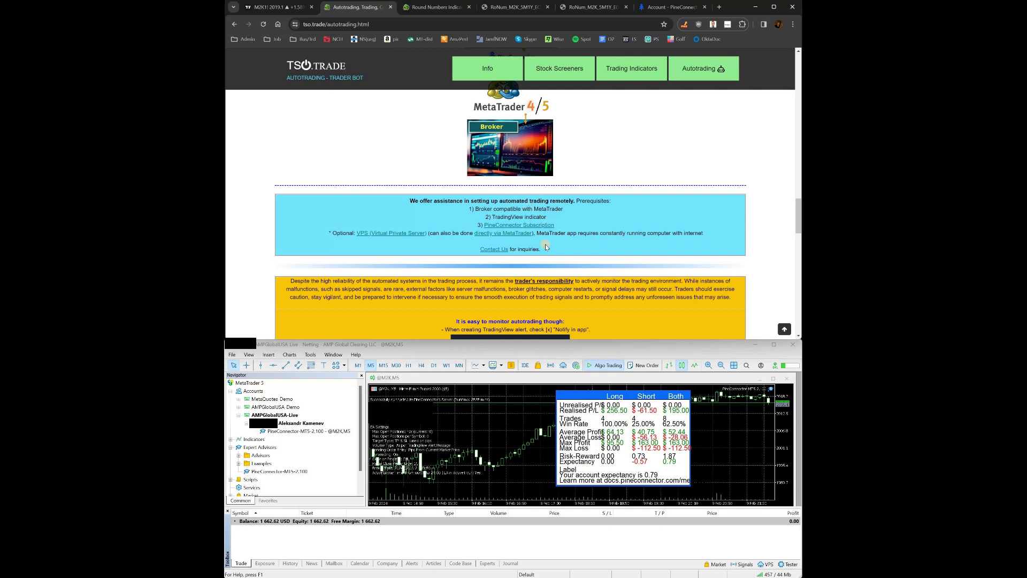
- Follow the Contact Us link and read through the guide's monitoring and trade-verification steps
left_click(493, 249)
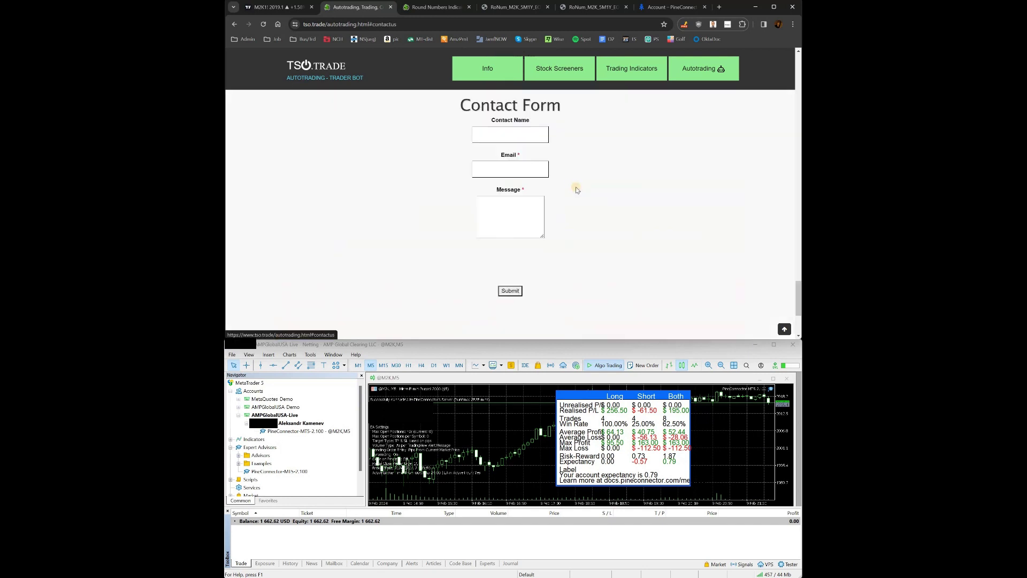
scroll(606, 219, "up", 10)
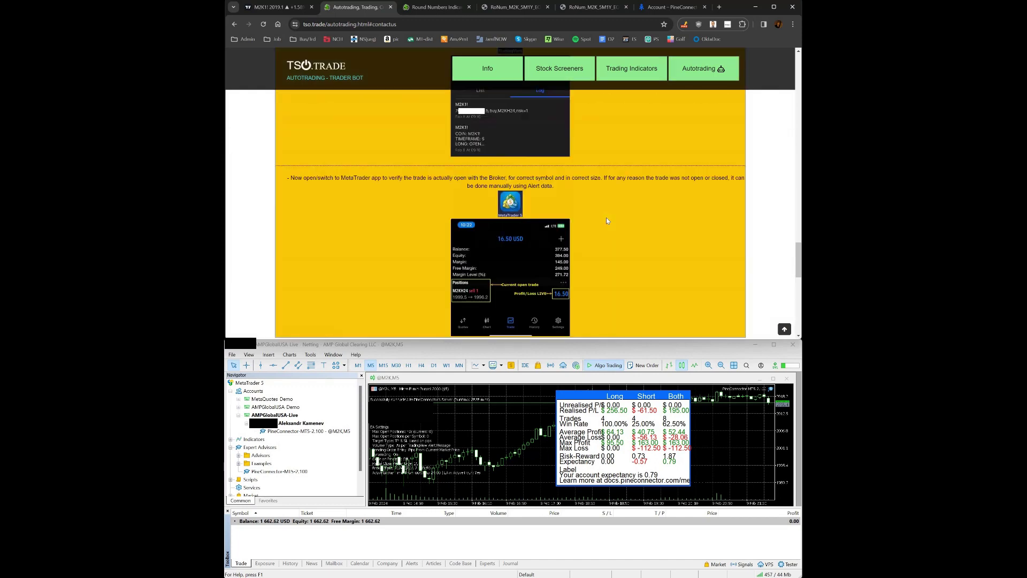
scroll(594, 163, "down", 1)
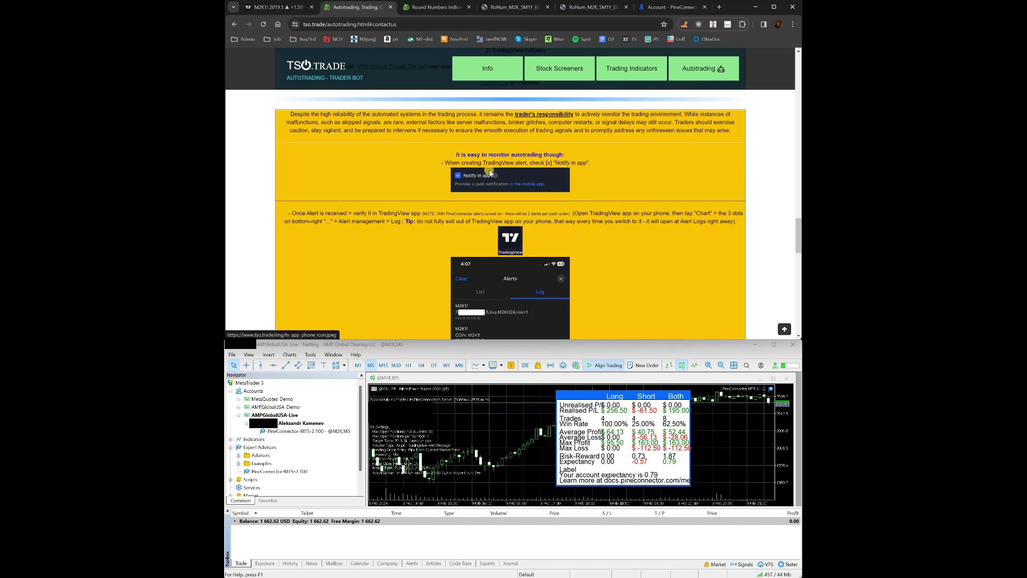
scroll(503, 209, "down", 1)
scroll(503, 209, "down", 1)
scroll(503, 209, "up", 1)
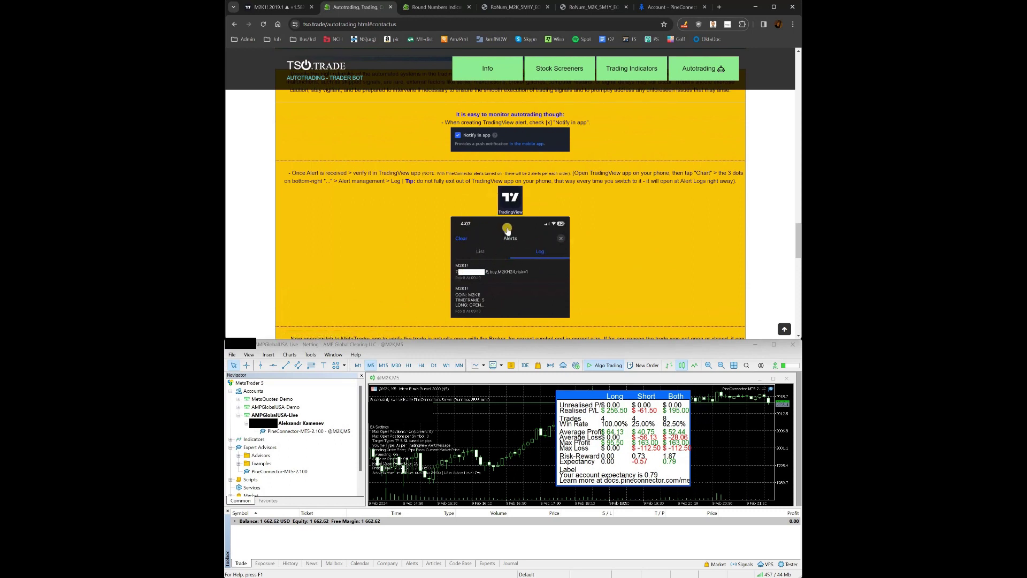
scroll(507, 230, "down", 1)
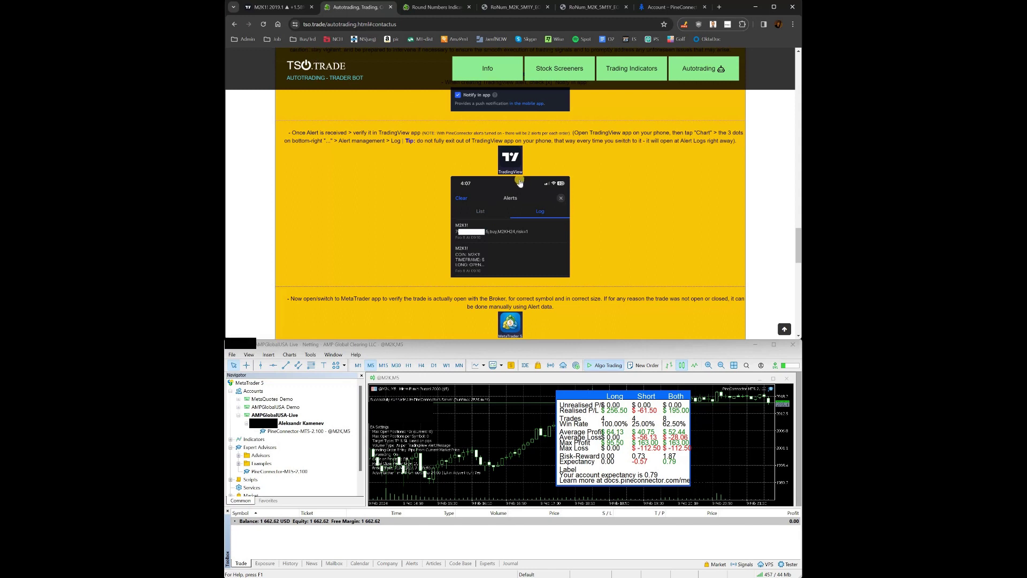
scroll(503, 245, "down", 1)
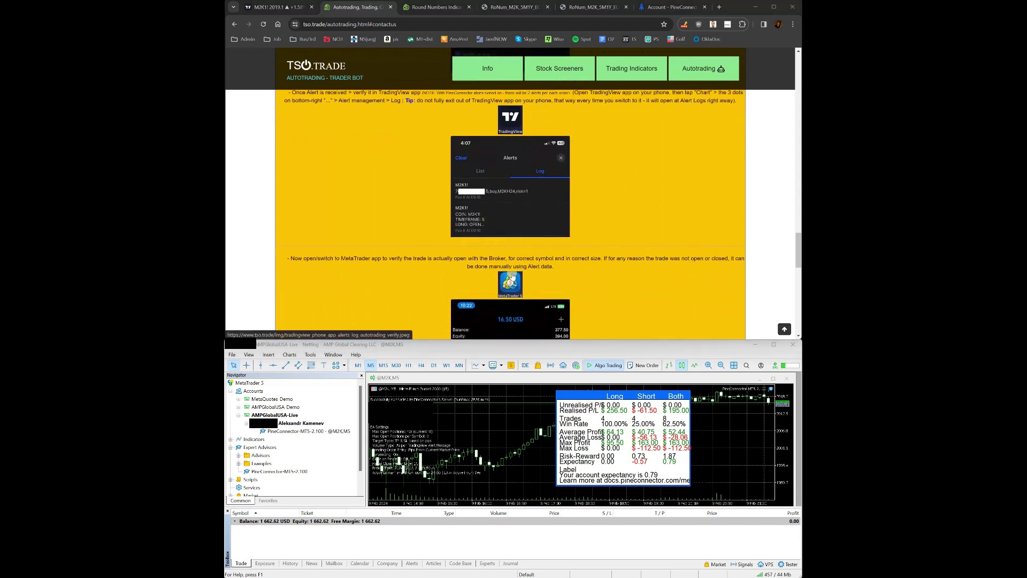
scroll(528, 244, "down", 1)
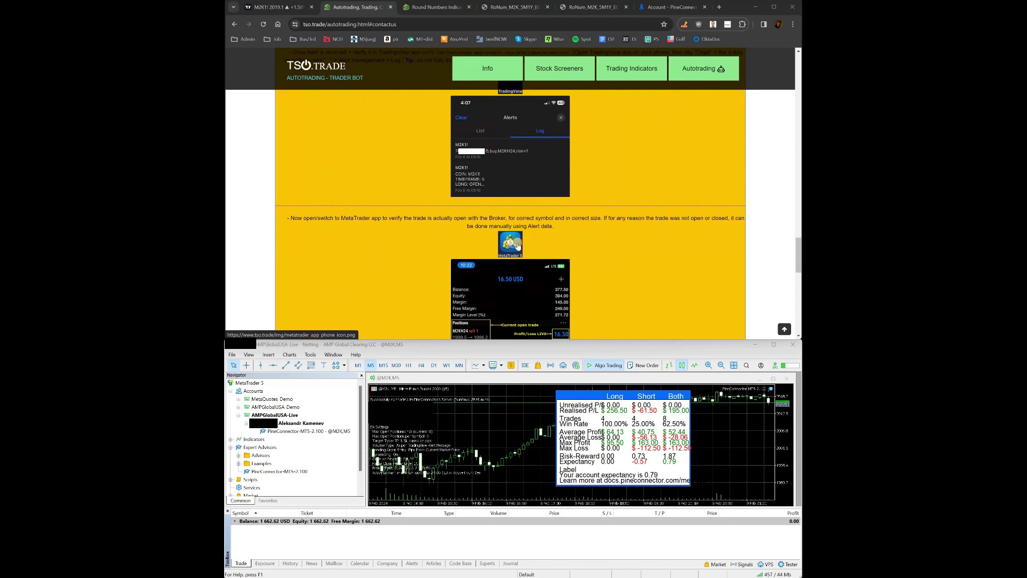
scroll(498, 210, "down", 1)
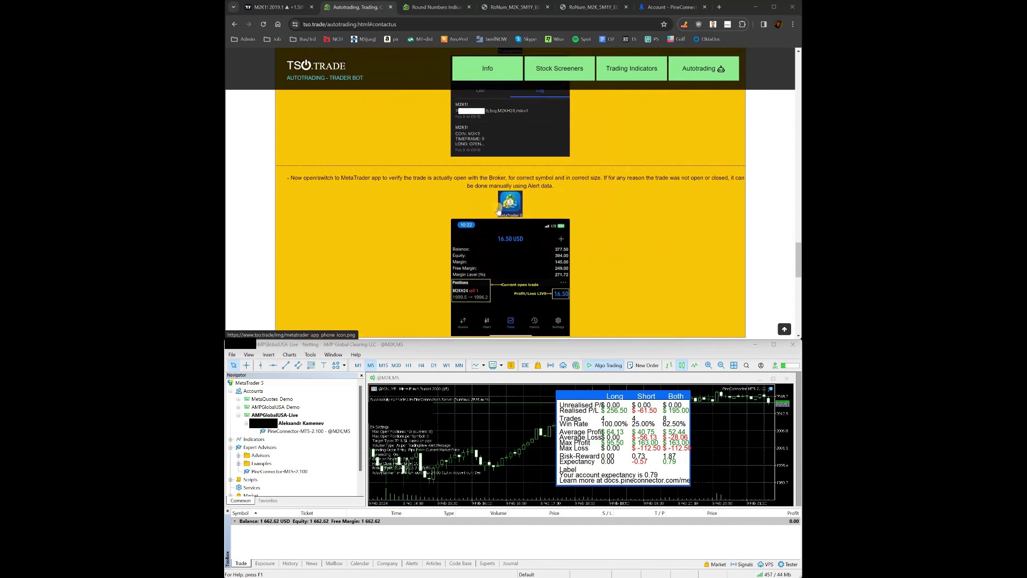
scroll(465, 259, "up", 1)
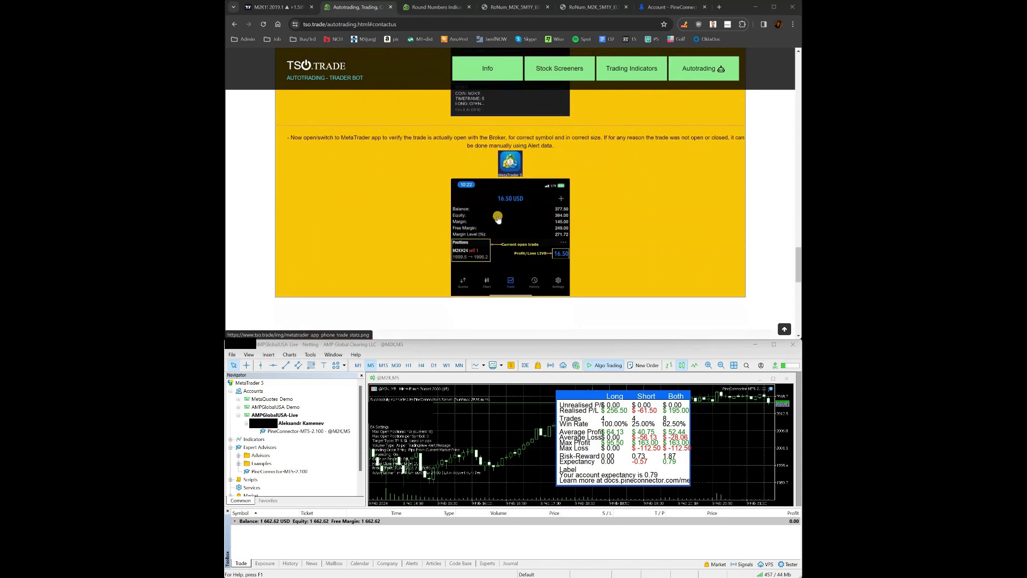
scroll(497, 112, "down", 1)
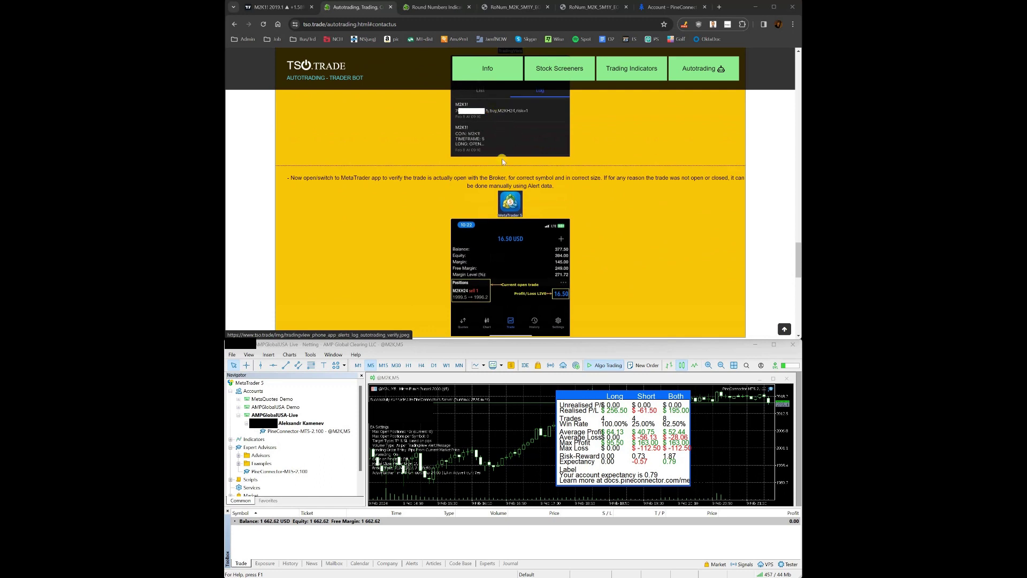
left_click(485, 128)
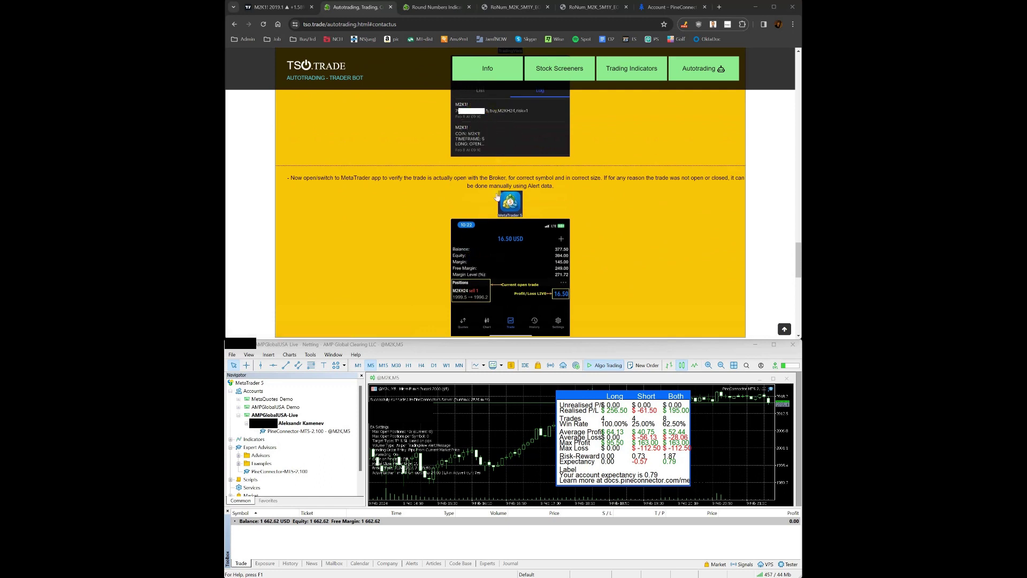
scroll(480, 249, "down", 1)
- Use the Contact Us link again and scroll down to the empty Contact Form
left_click(494, 249)
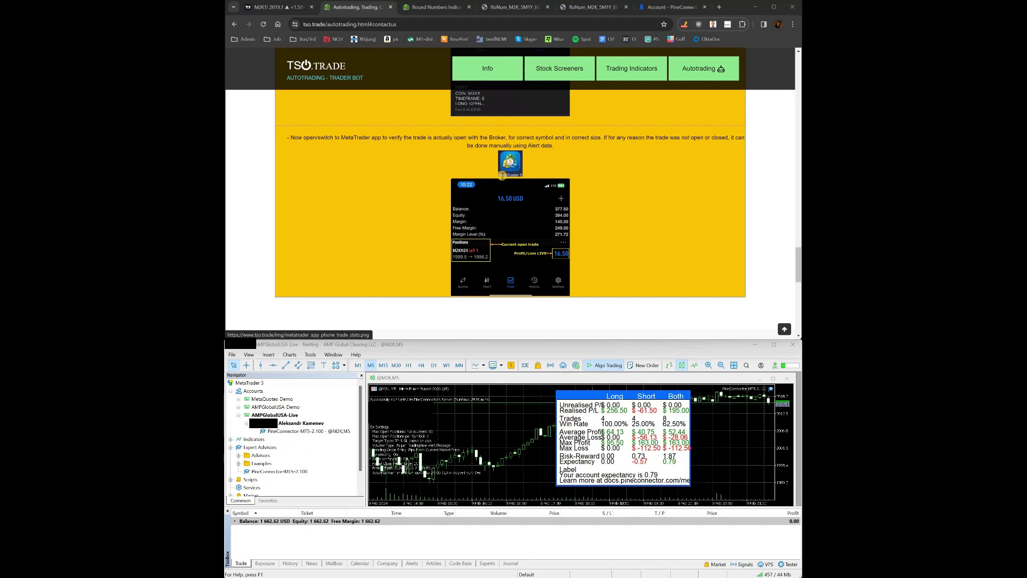
scroll(502, 177, "up", 1)
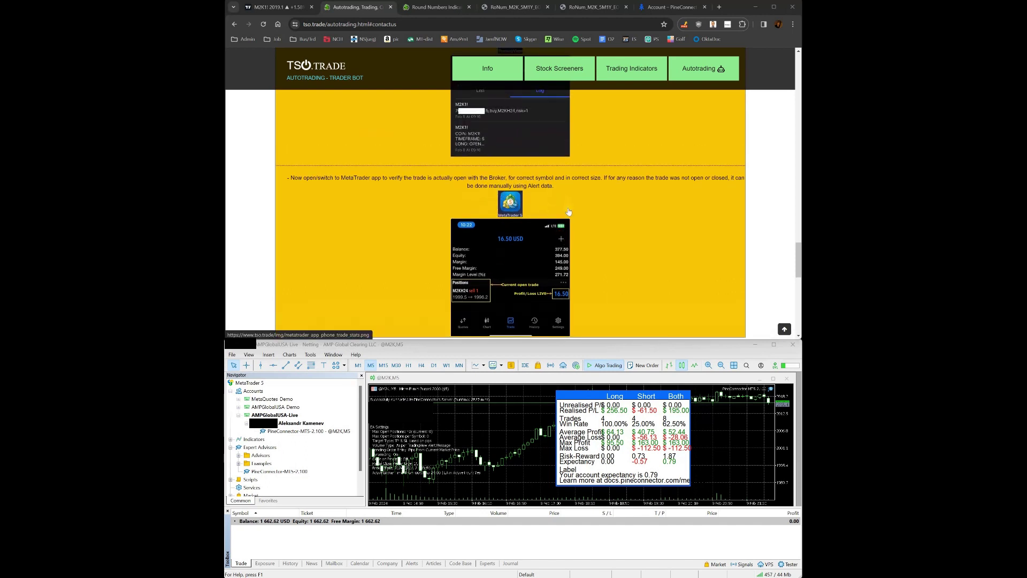
scroll(568, 212, "down", 1)
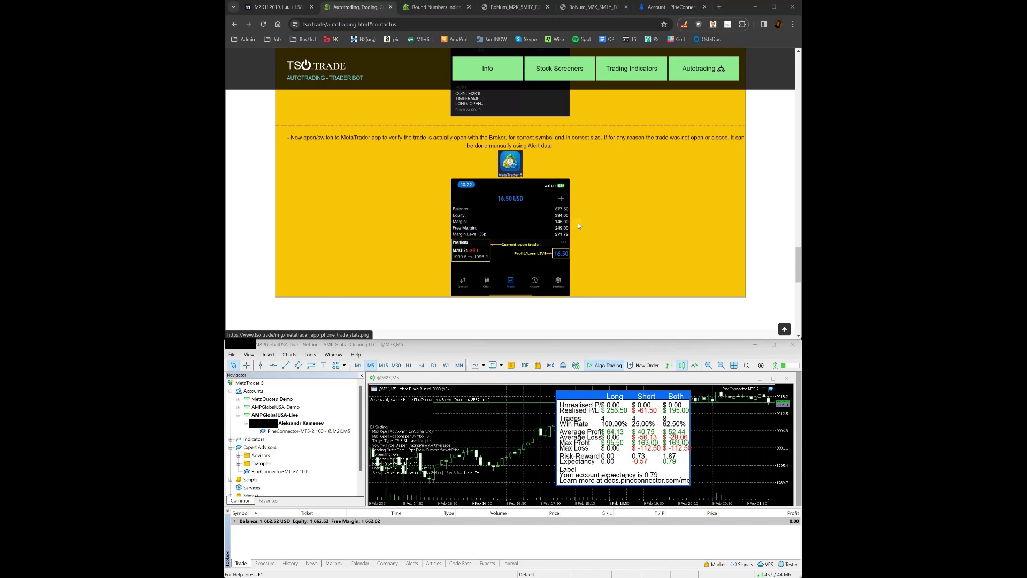
scroll(592, 229, "down", 3)
scroll(534, 214, "up", 3)
scroll(487, 201, "up", 2)
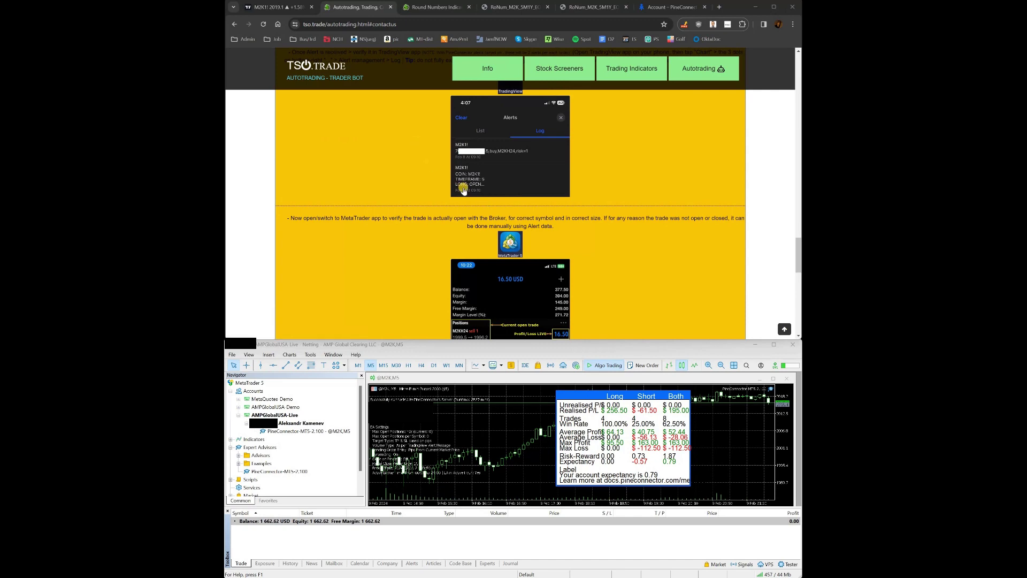
scroll(401, 138, "up", 4)
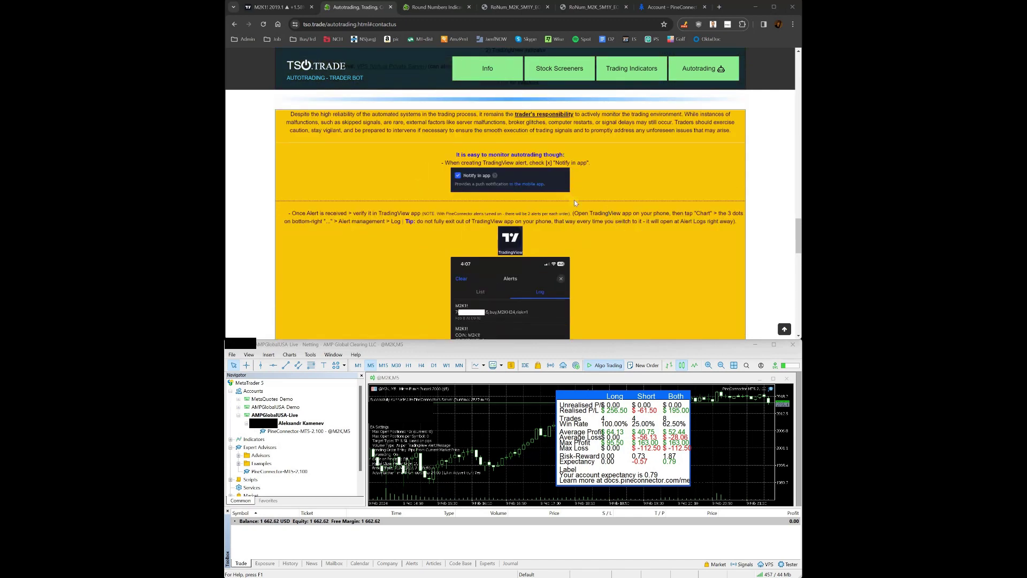
scroll(573, 198, "down", 3)
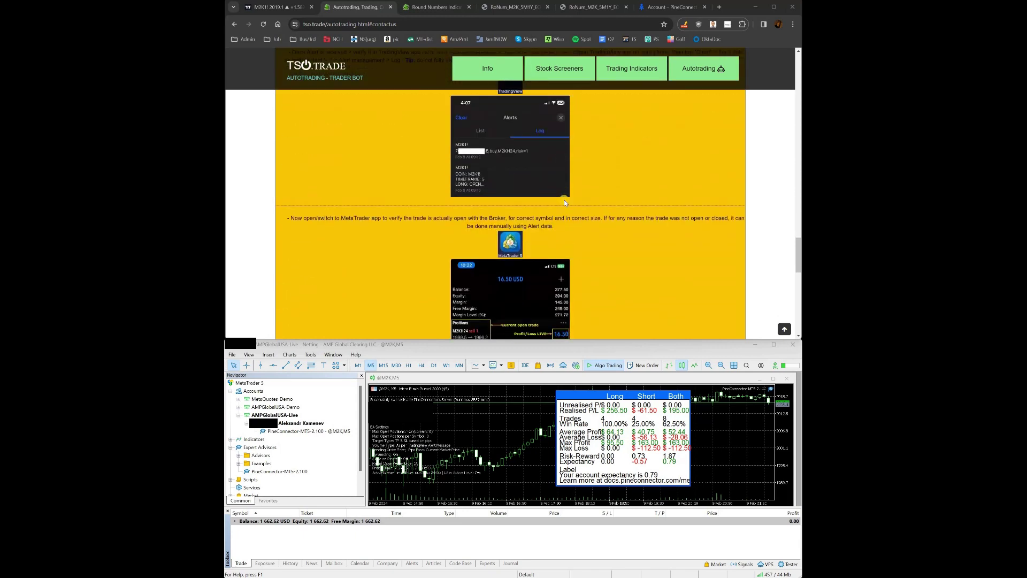
scroll(544, 197, "down", 2)
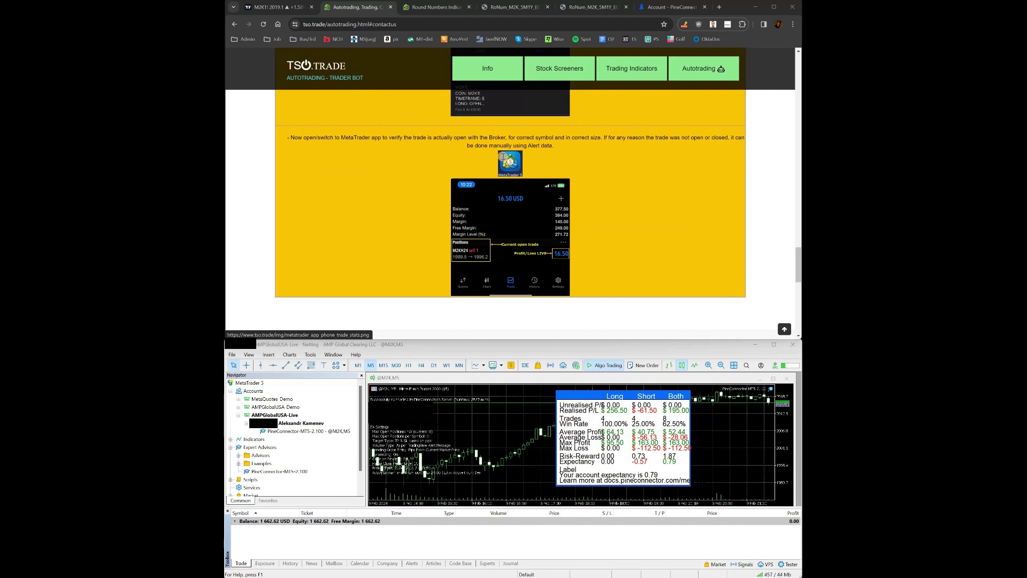
scroll(540, 206, "down", 3)
scroll(499, 170, "down", 2)
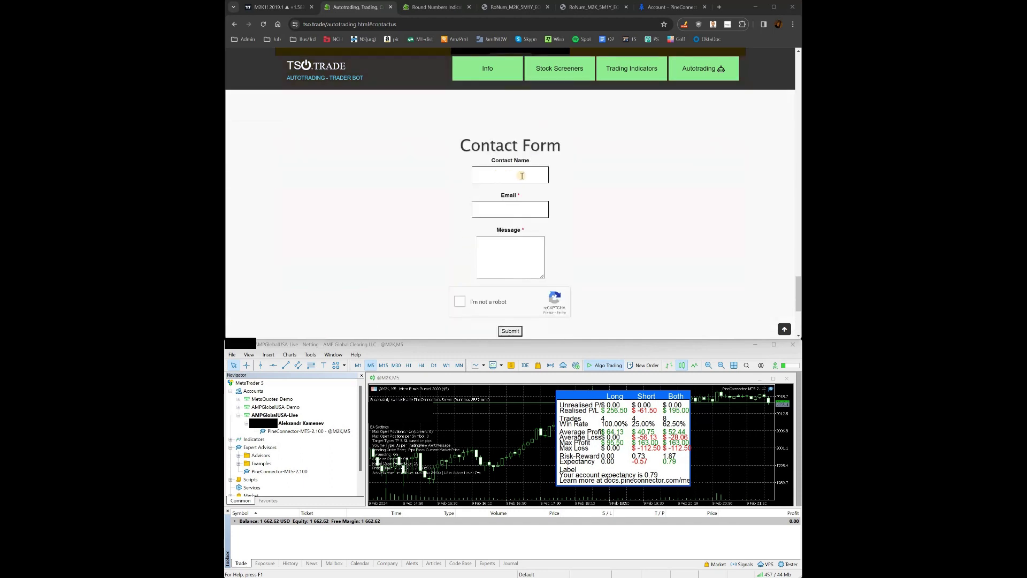